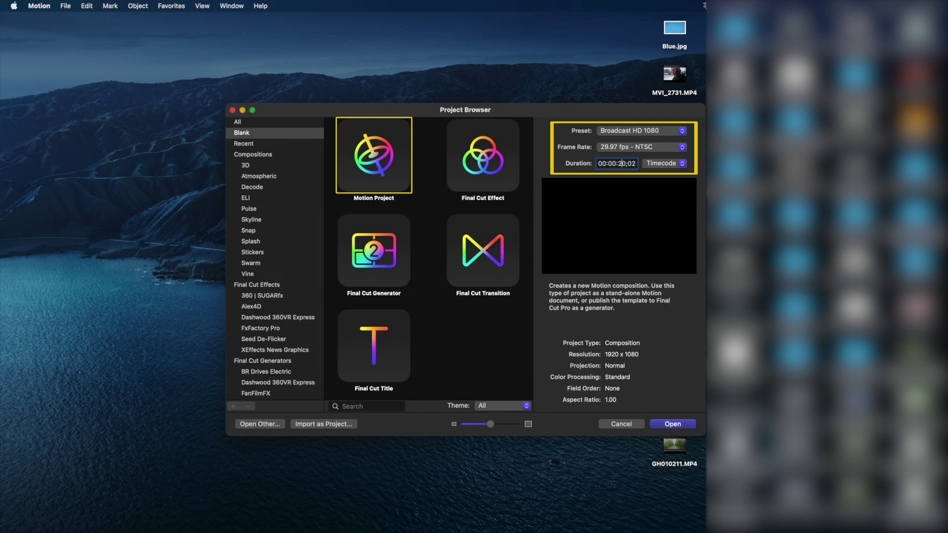
# Create the blank Broadcast HD 1080 Motion project at 29.97 fps
pyautogui.press('Return')
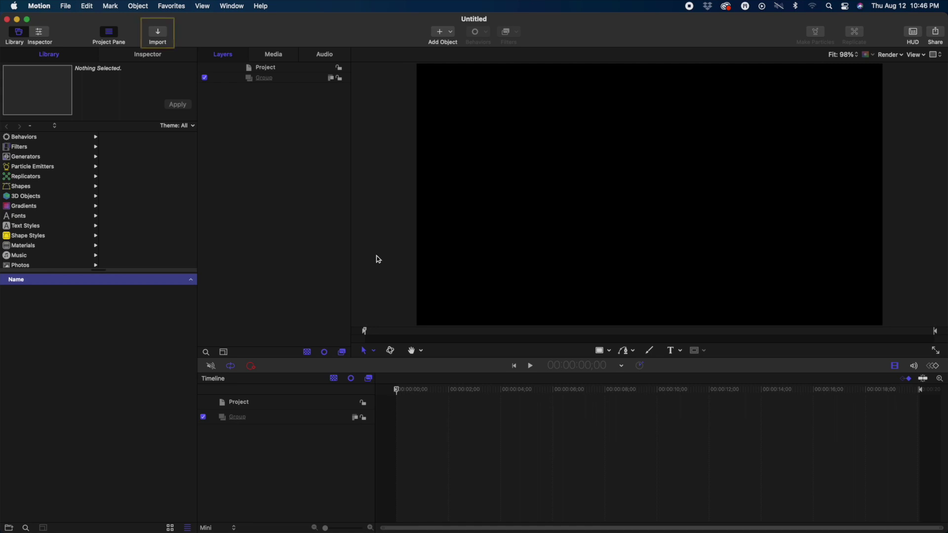
pyautogui.click(164, 34)
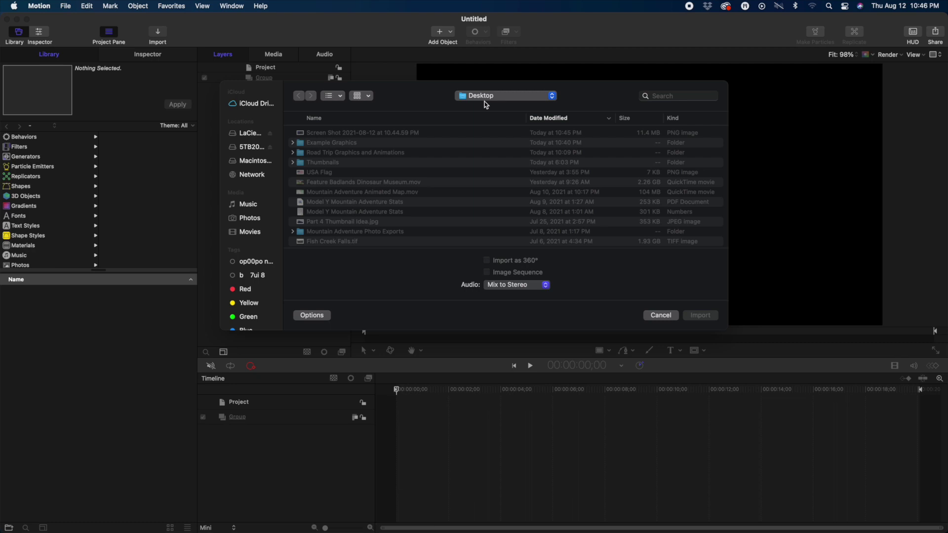
# Import all five PNG images from the Example Graphics folder into the project
pyautogui.doubleClick(331, 142)
pyautogui.click(335, 135)
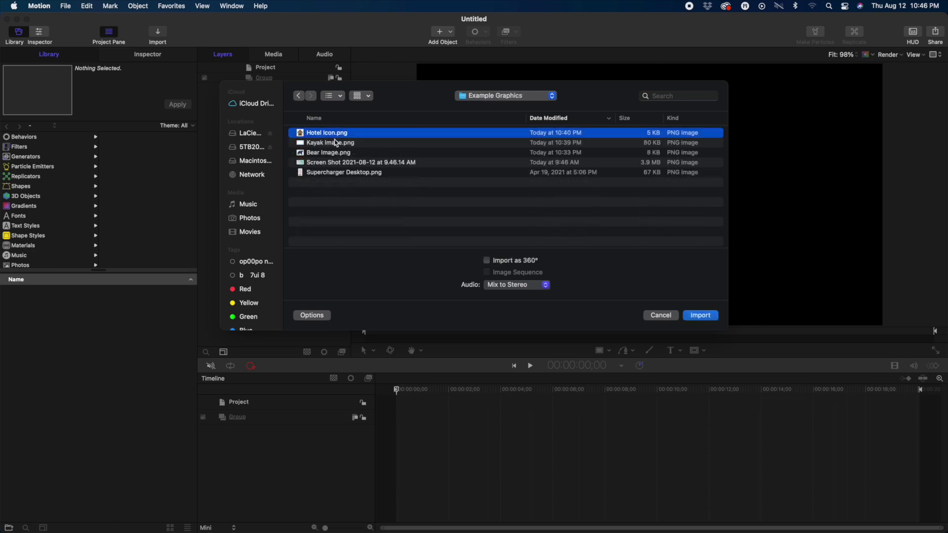
pyautogui.keyDown('shift'); pyautogui.click(339, 174); pyautogui.keyUp('shift')
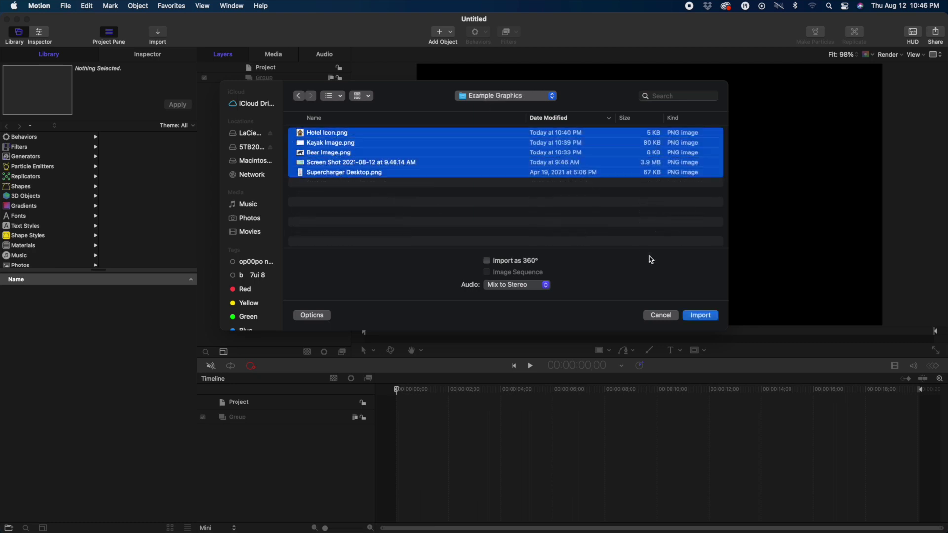
pyautogui.click(701, 317)
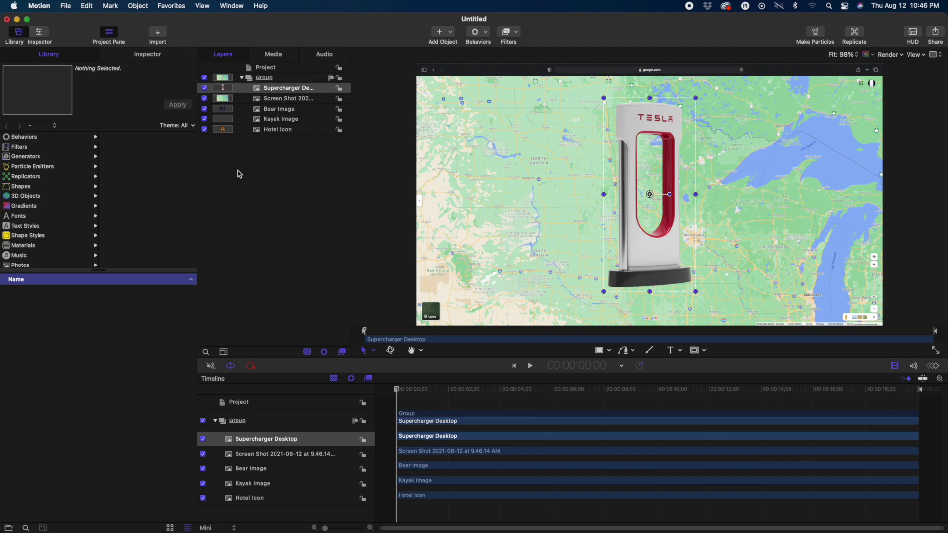
# Hide the separate Layers pane and select the map screenshot layer in the Timeline
pyautogui.click(239, 174)
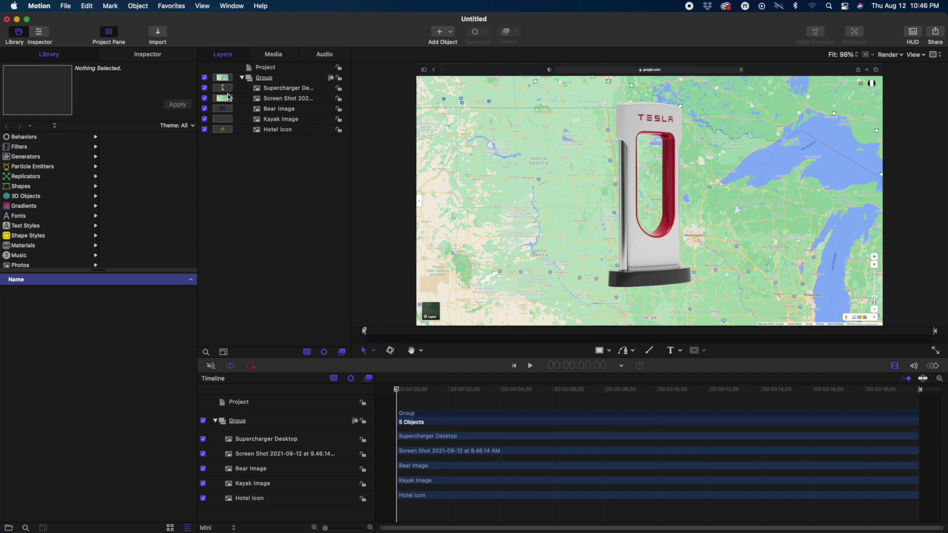
pyautogui.click(231, 6)
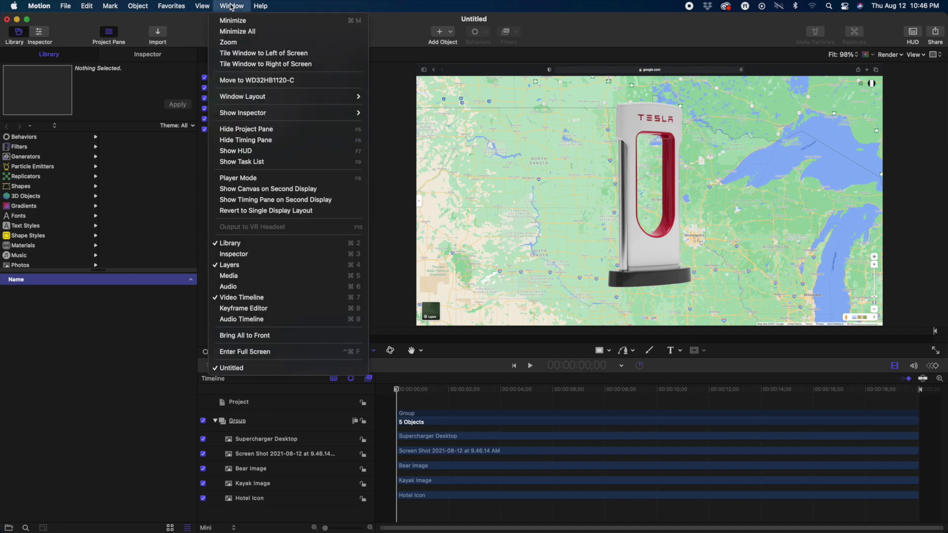
pyautogui.click(254, 269)
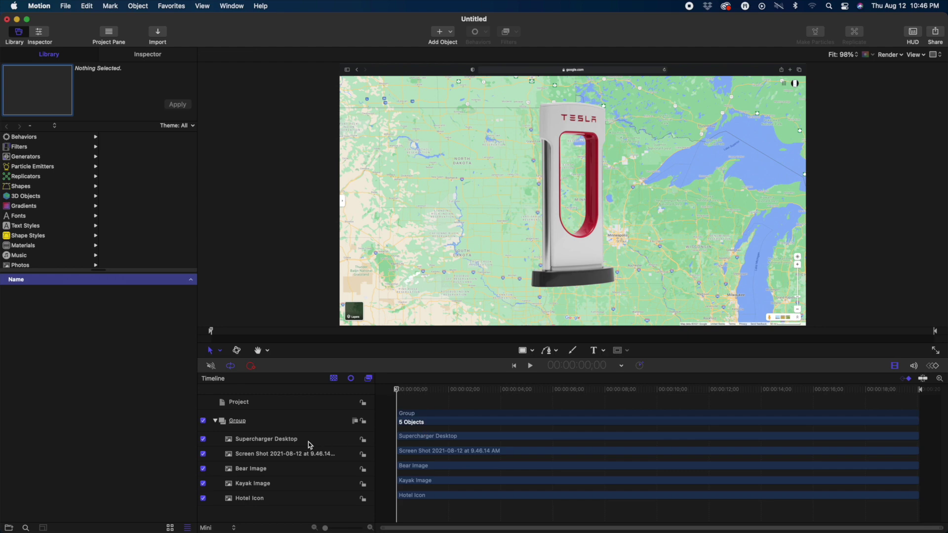
pyautogui.click(310, 444)
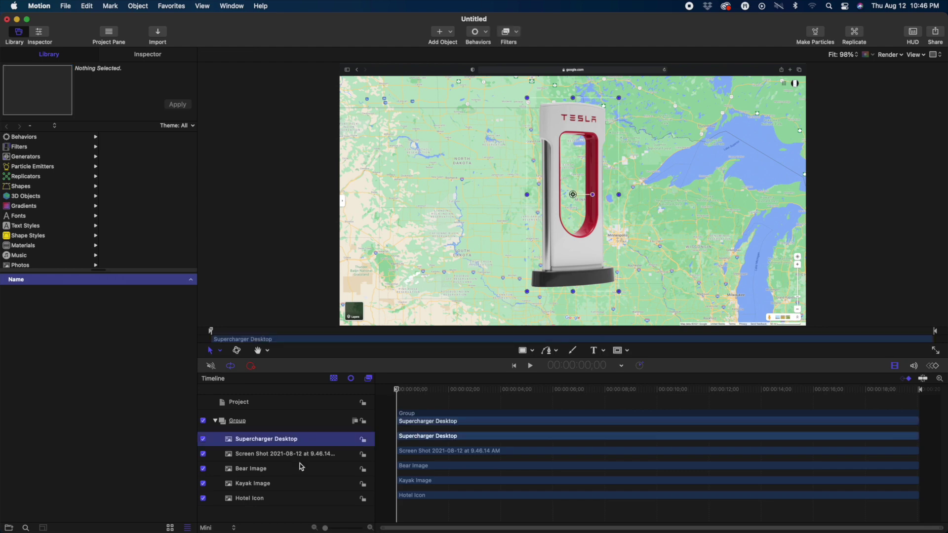
pyautogui.click(266, 458)
# Move the map below Hotel Icon, hide the Supercharger, Bear, Kayak and Hotel layers, and scale the map to 64%
pyautogui.moveTo(266, 459); pyautogui.dragTo(227, 507)
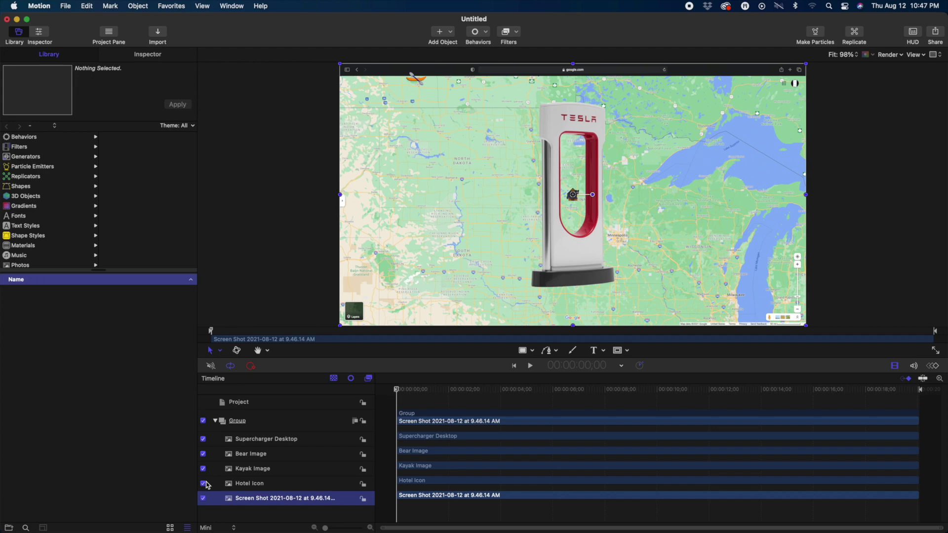
pyautogui.click(203, 440)
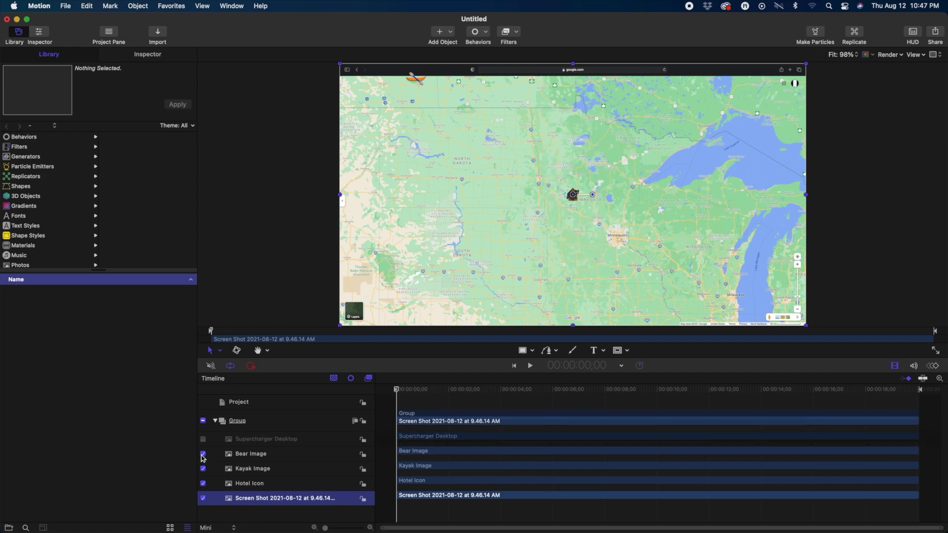
pyautogui.click(203, 454)
pyautogui.click(203, 469)
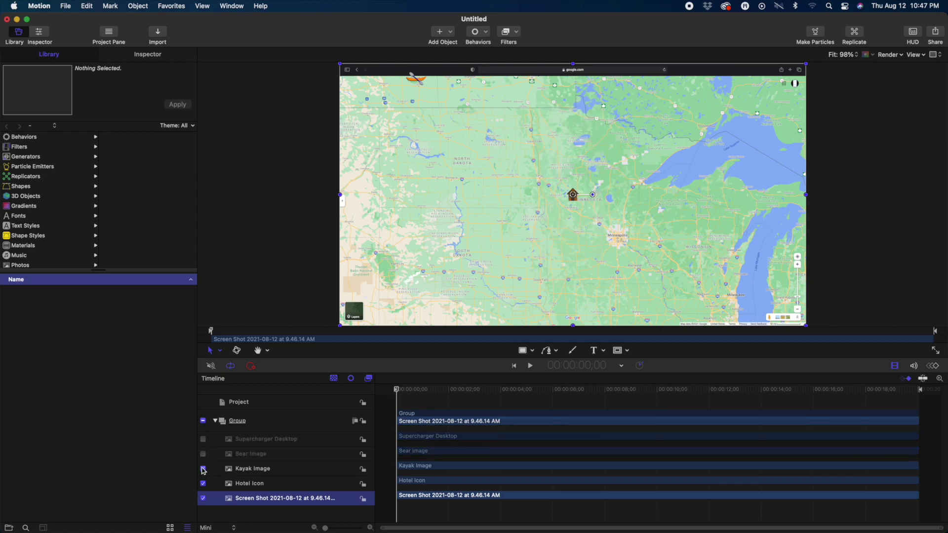
pyautogui.click(203, 484)
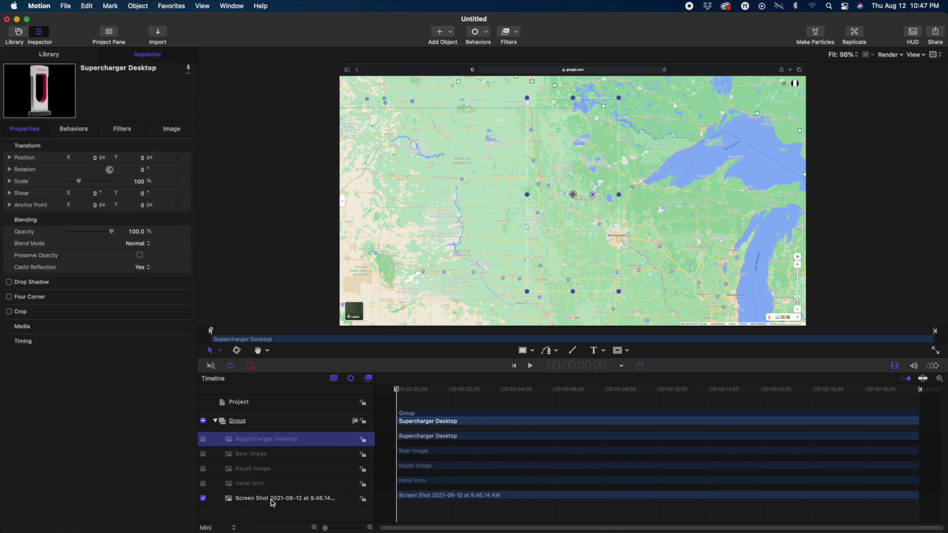
pyautogui.click(272, 499)
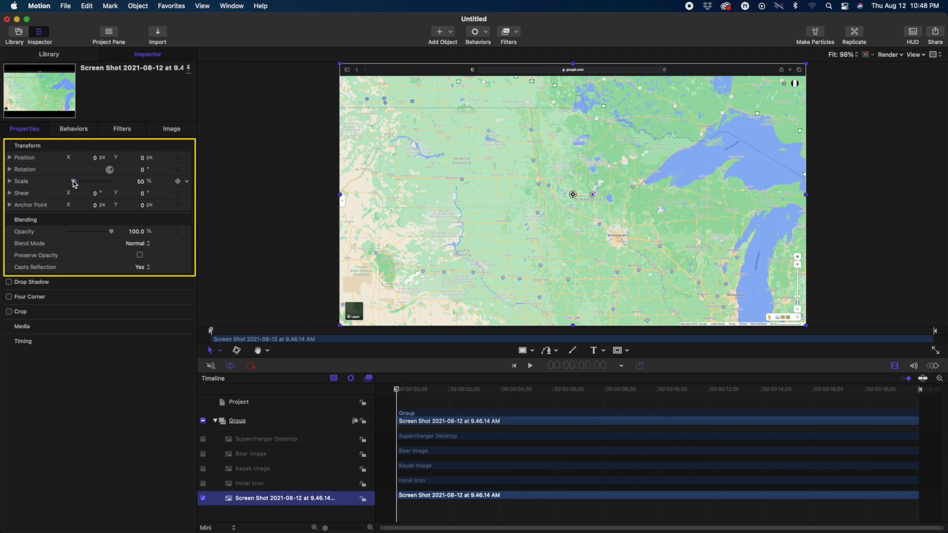
pyautogui.moveTo(74, 184); pyautogui.dragTo(76, 183)
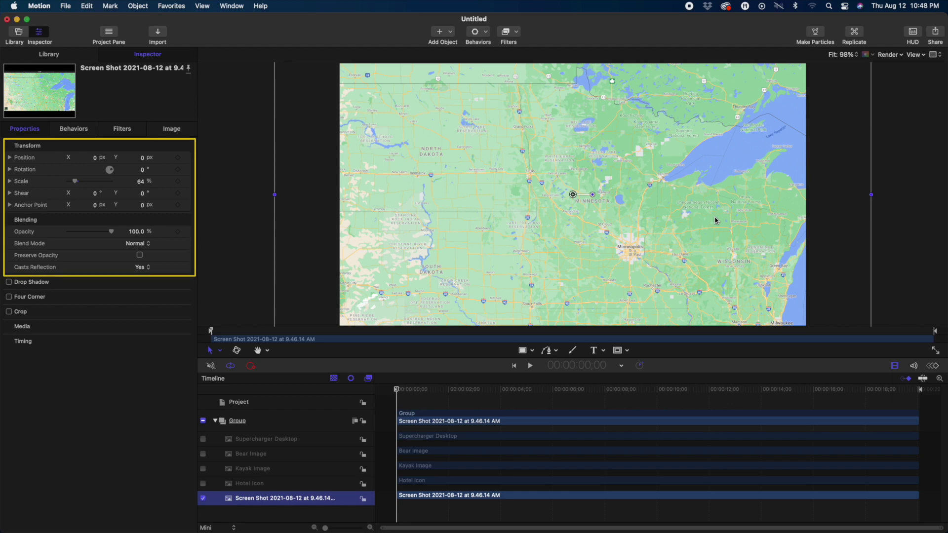
# Start a Bezier path south of St Paul and trace it north through Minneapolis to Duluth
pyautogui.click(551, 353)
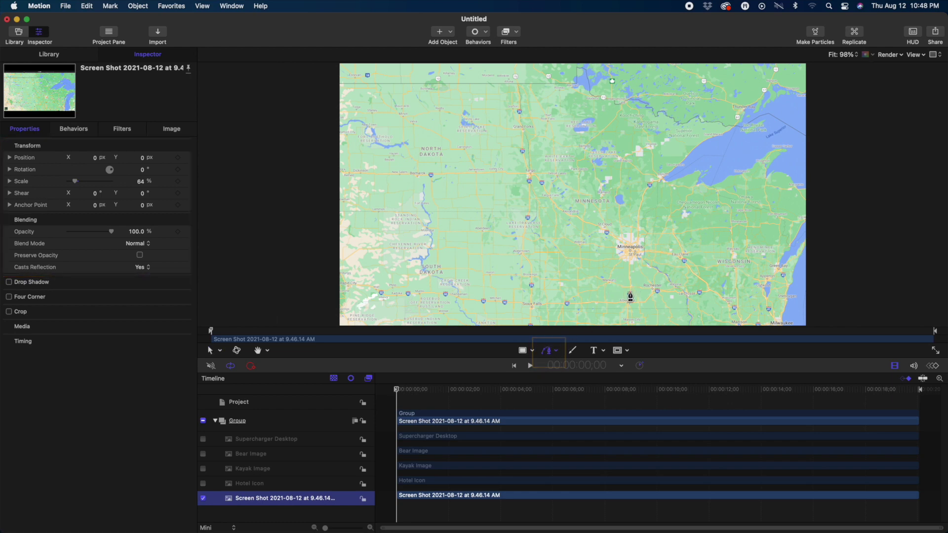
pyautogui.scroll(5, 628, 269)
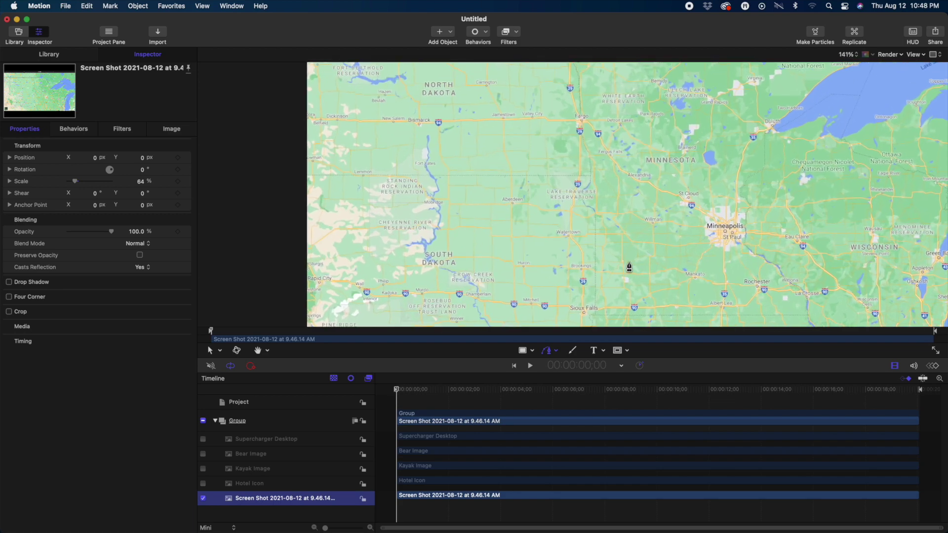
pyautogui.hscroll(5, 629, 268)
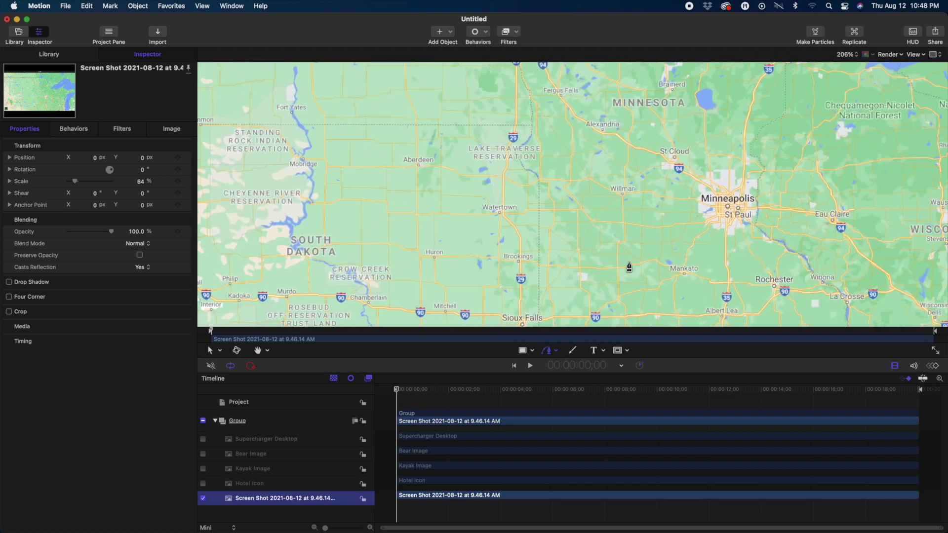
pyautogui.scroll(2, 629, 268)
pyautogui.scroll(1, 629, 268)
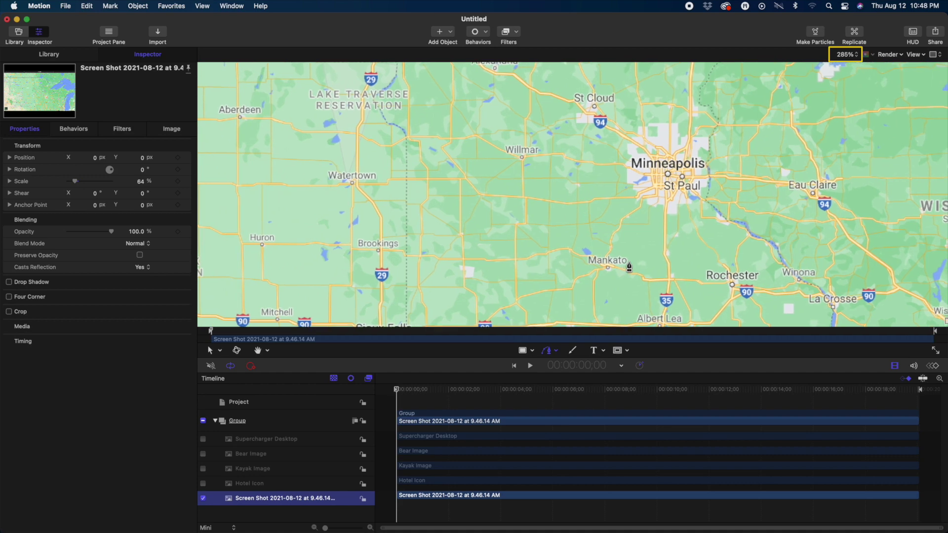
pyautogui.hscroll(5, 629, 268)
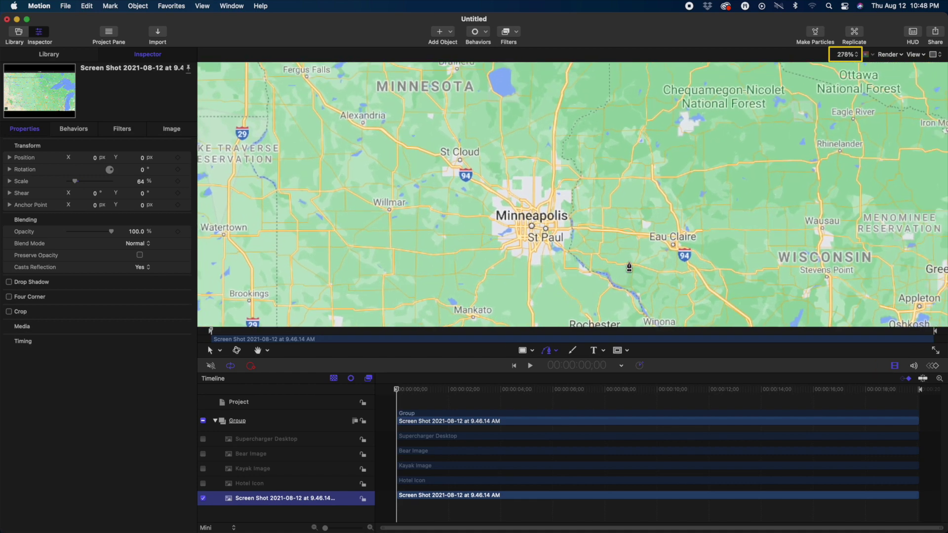
pyautogui.scroll(-5, 629, 267)
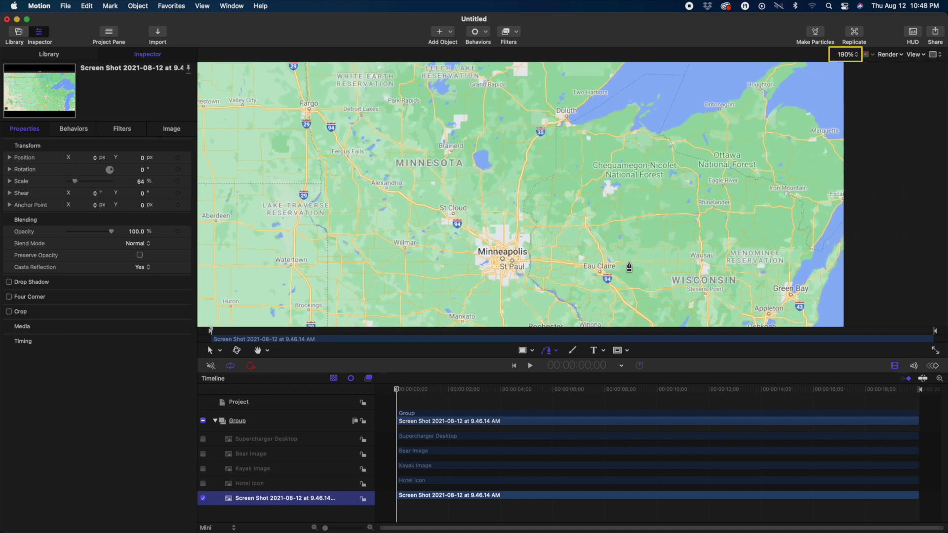
pyautogui.scroll(-3, 629, 267)
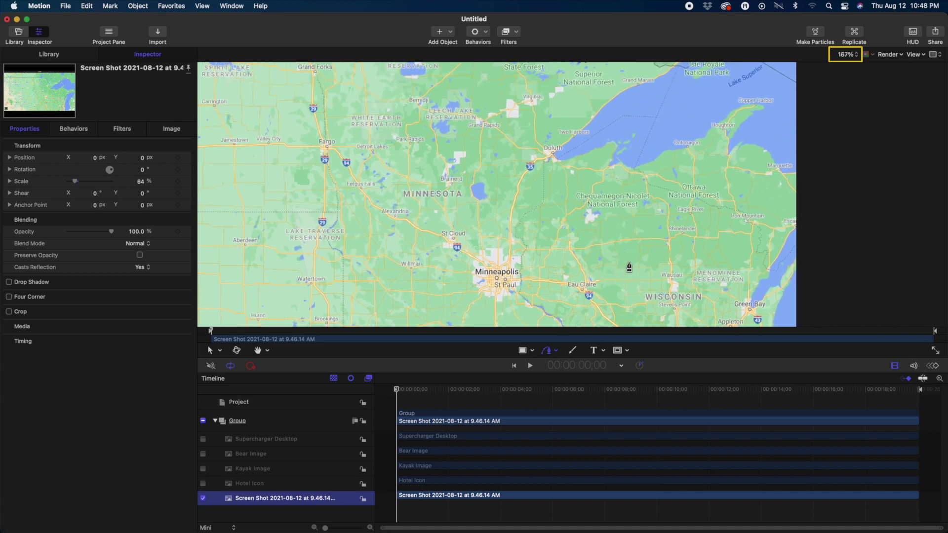
pyautogui.scroll(-2, 629, 267)
pyautogui.scroll(3, 629, 267)
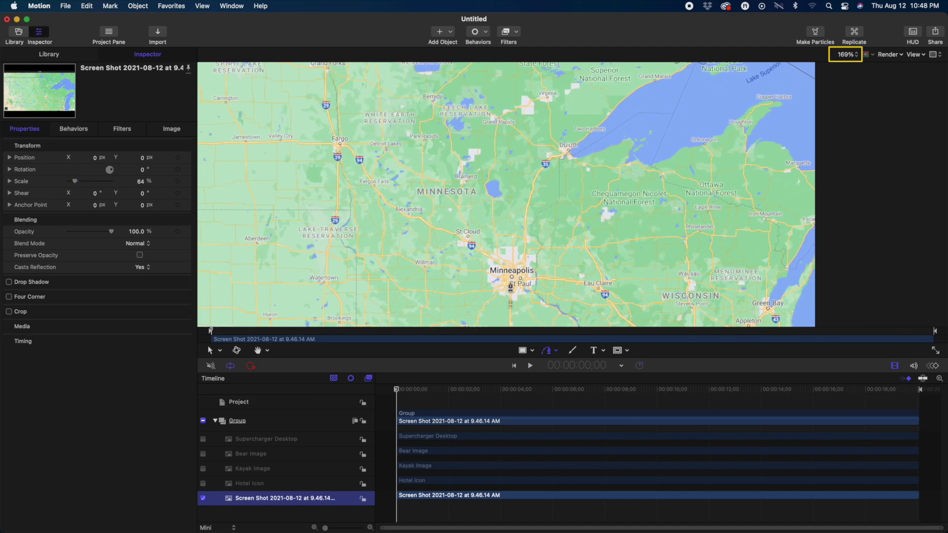
pyautogui.click(510, 296)
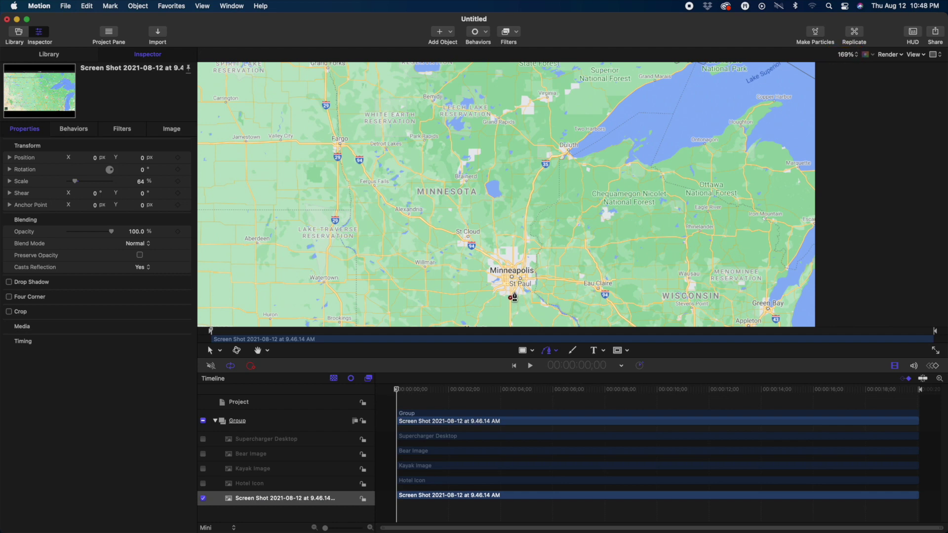
pyautogui.click(514, 291)
pyautogui.click(520, 280)
pyautogui.click(523, 260)
pyautogui.click(523, 253)
pyautogui.click(525, 243)
pyautogui.click(526, 217)
pyautogui.click(527, 208)
pyautogui.click(530, 197)
pyautogui.click(533, 189)
pyautogui.click(533, 183)
pyautogui.click(537, 171)
pyautogui.click(545, 160)
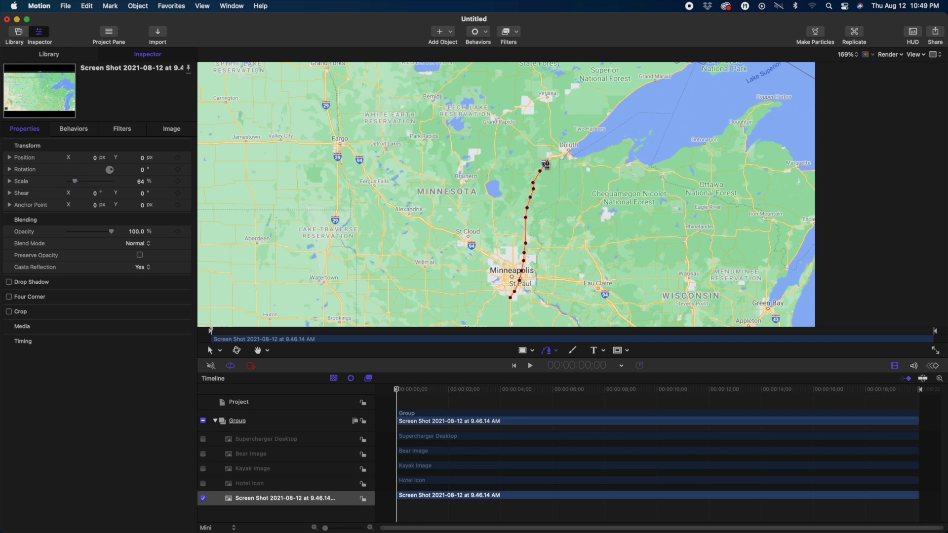
pyautogui.scroll(2, 545, 160)
pyautogui.click(549, 157)
pyautogui.click(556, 155)
pyautogui.click(565, 151)
# Continue the path past Duluth toward Two Harbors, then west through Grand Rapids to Bemidji
pyautogui.click(596, 186)
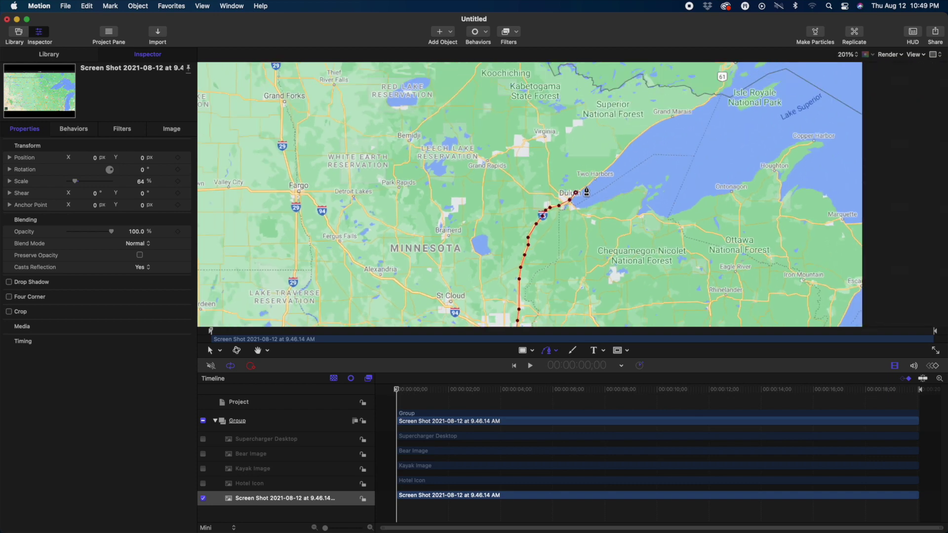
pyautogui.scroll(2, 595, 185)
pyautogui.click(608, 178)
pyautogui.click(619, 169)
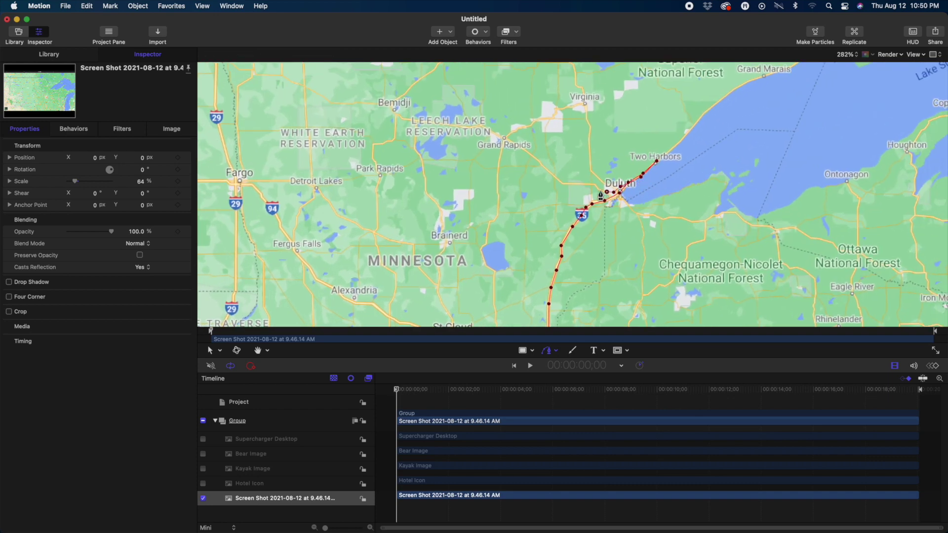
pyautogui.moveTo(614, 197); pyautogui.dragTo(596, 185)
pyautogui.click(563, 183)
pyautogui.click(541, 165)
pyautogui.click(522, 148)
pyautogui.click(505, 137)
pyautogui.click(483, 125)
pyautogui.click(468, 127)
pyautogui.click(416, 121)
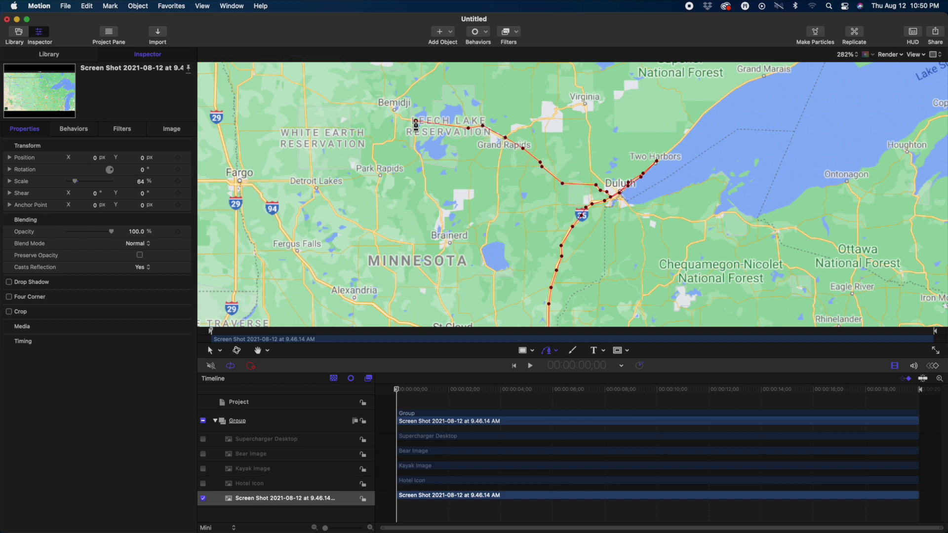
pyautogui.click(402, 119)
pyautogui.click(400, 113)
pyautogui.click(394, 115)
pyautogui.click(391, 109)
# Trace south from Bemidji through Brainerd and St Cloud, then close the shape near St Paul
pyautogui.click(394, 118)
pyautogui.click(395, 139)
pyautogui.click(404, 140)
pyautogui.click(421, 155)
pyautogui.click(426, 178)
pyautogui.click(438, 205)
pyautogui.click(443, 214)
pyautogui.click(448, 242)
pyautogui.scroll(-3, 449, 242)
pyautogui.click(444, 181)
pyautogui.click(437, 188)
pyautogui.click(440, 207)
pyautogui.click(438, 224)
pyautogui.click(443, 236)
pyautogui.click(453, 251)
pyautogui.click(459, 271)
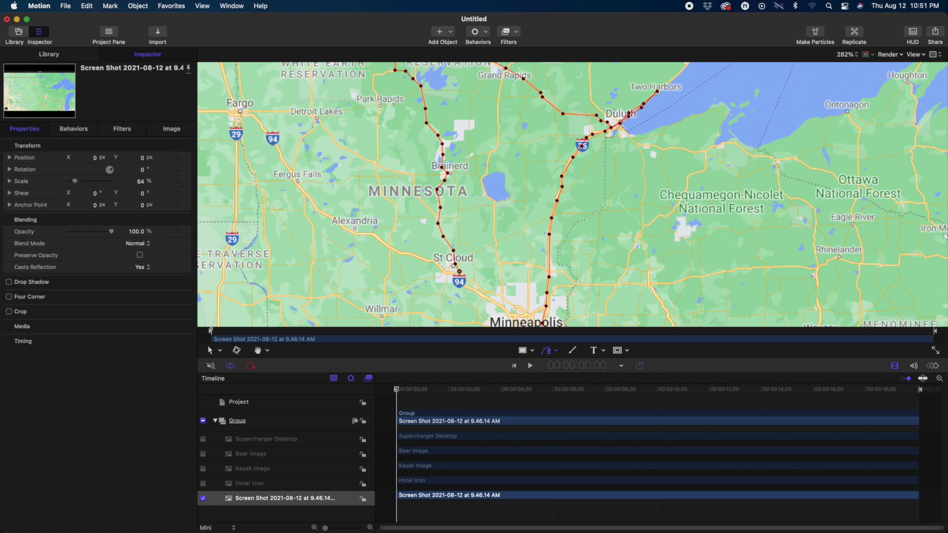
pyautogui.click(458, 280)
pyautogui.click(483, 295)
pyautogui.click(502, 310)
pyautogui.scroll(-3, 502, 310)
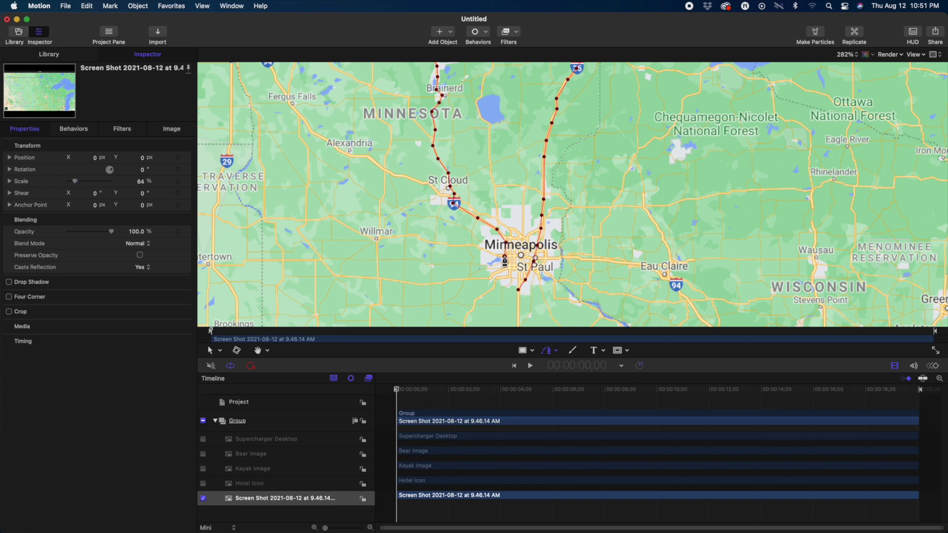
pyautogui.click(508, 267)
pyautogui.click(518, 291)
pyautogui.scroll(-5, 463, 279)
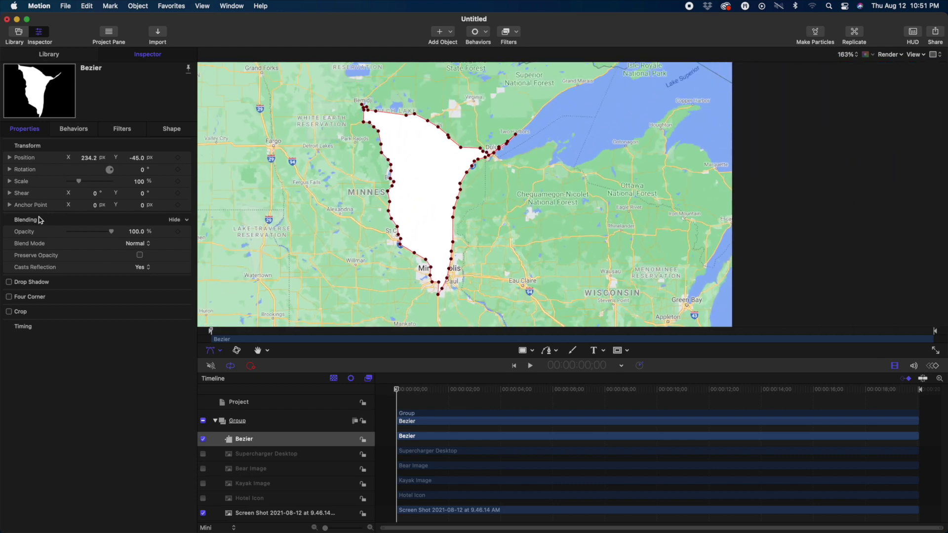
# Turn off the route's fill and give it a red (C00000) outline of width 10
pyautogui.click(169, 131)
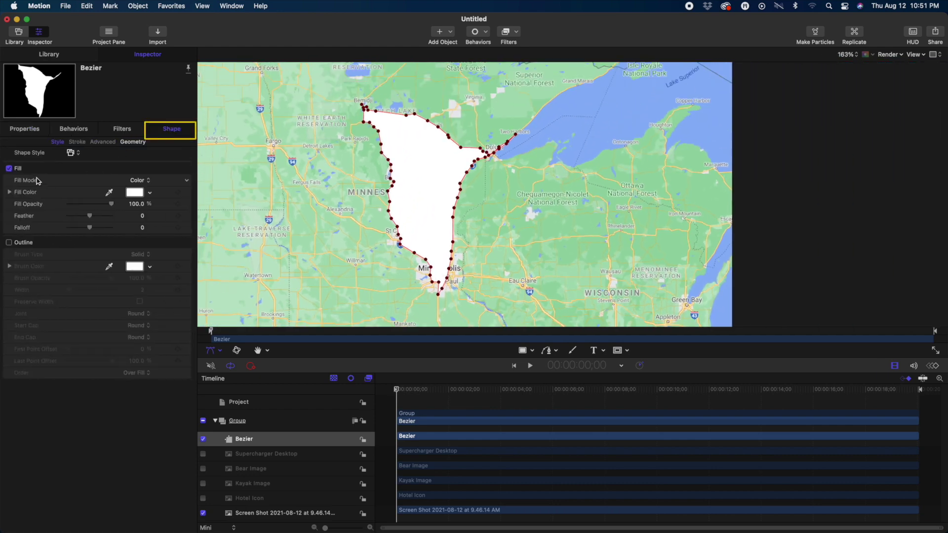
pyautogui.click(8, 243)
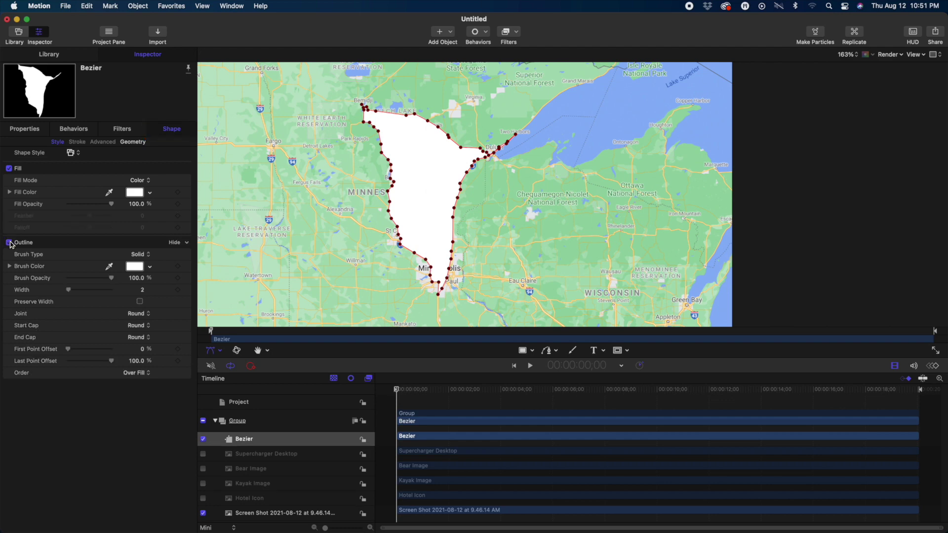
pyautogui.click(9, 169)
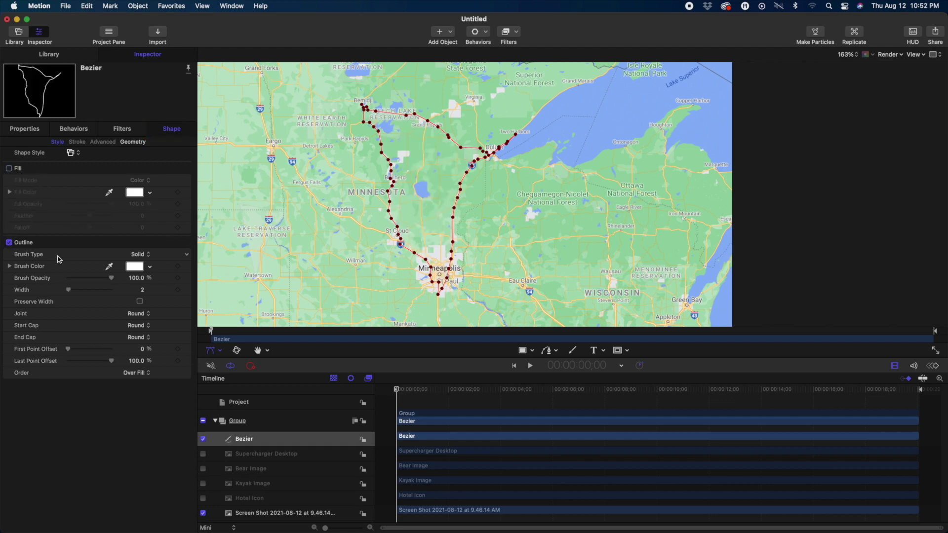
pyautogui.click(135, 269)
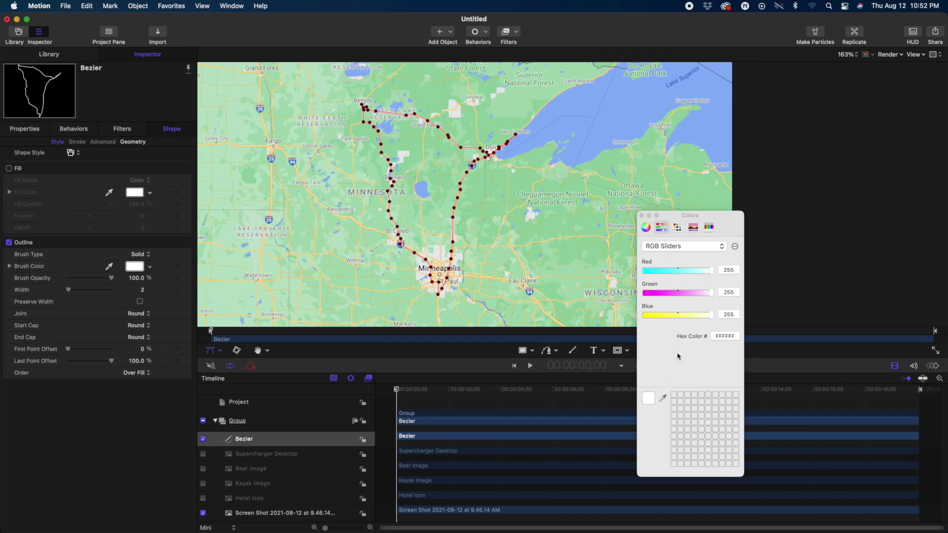
pyautogui.click(696, 271)
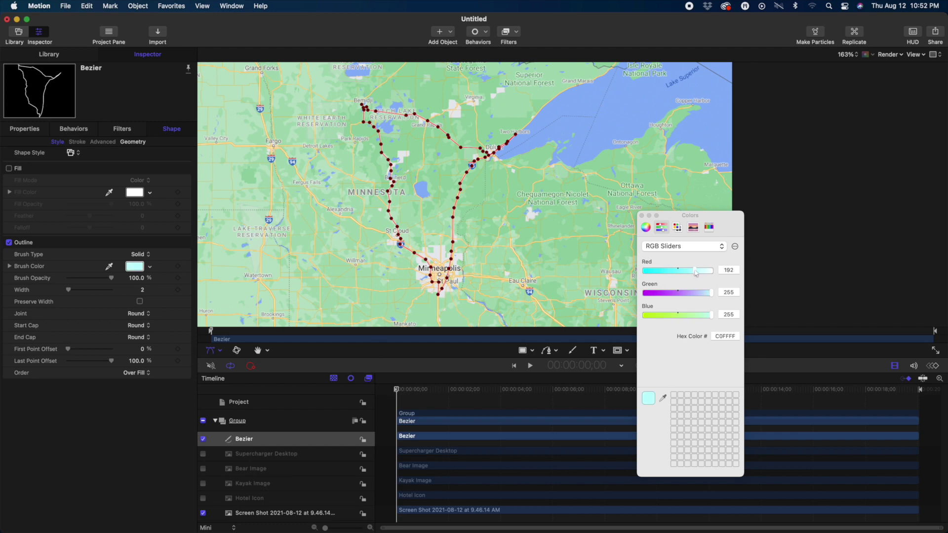
pyautogui.moveTo(665, 294)
pyautogui.mouseDown()
pyautogui.moveTo(641, 294)
pyautogui.moveTo(647, 317)
pyautogui.mouseUp()
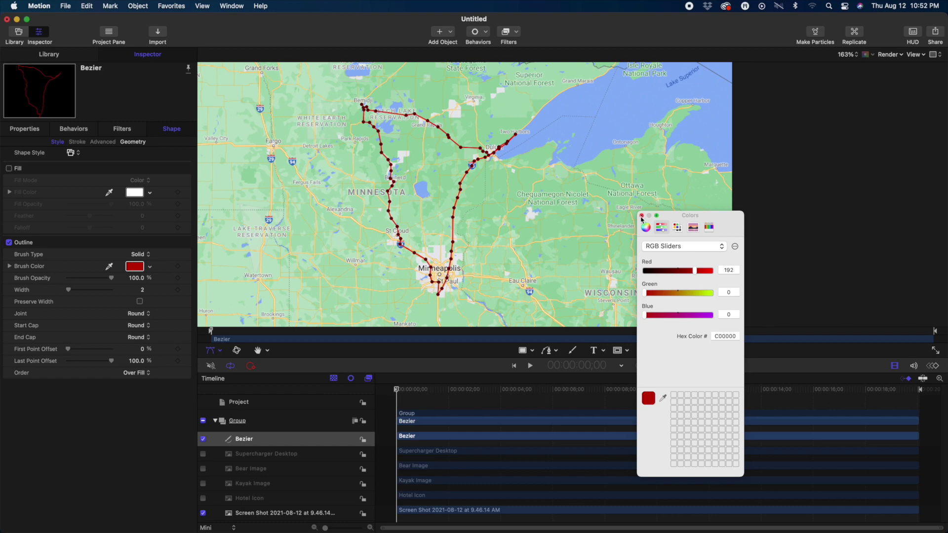
pyautogui.click(642, 216)
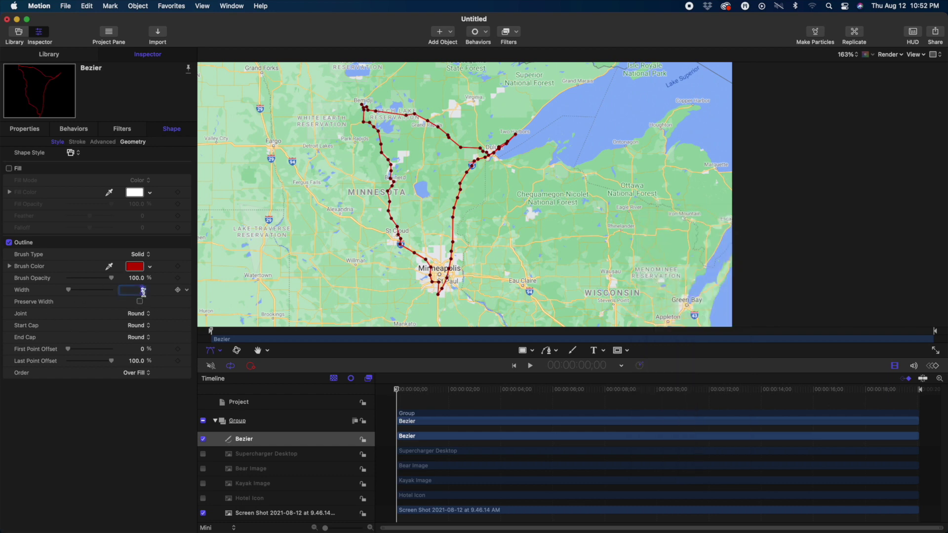
pyautogui.write('10')
pyautogui.press('Return')
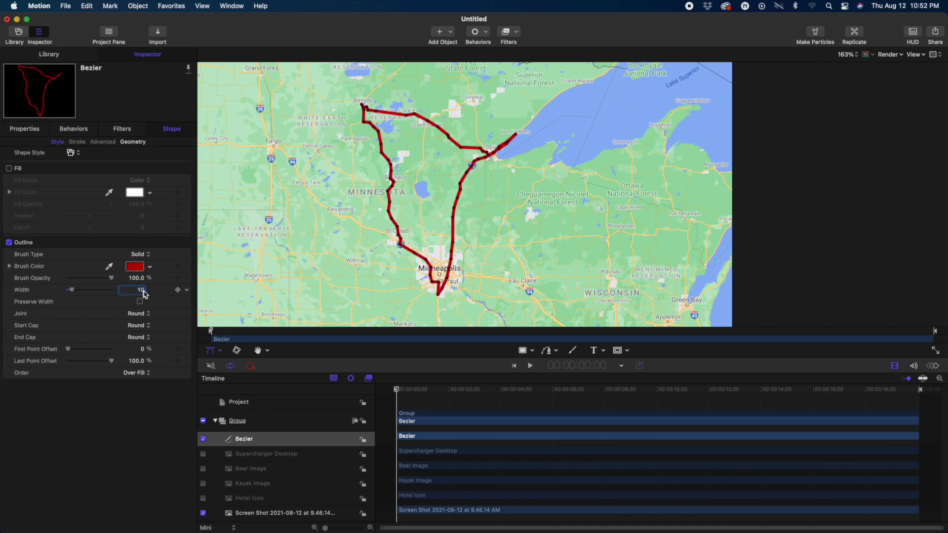
pyautogui.click(242, 433)
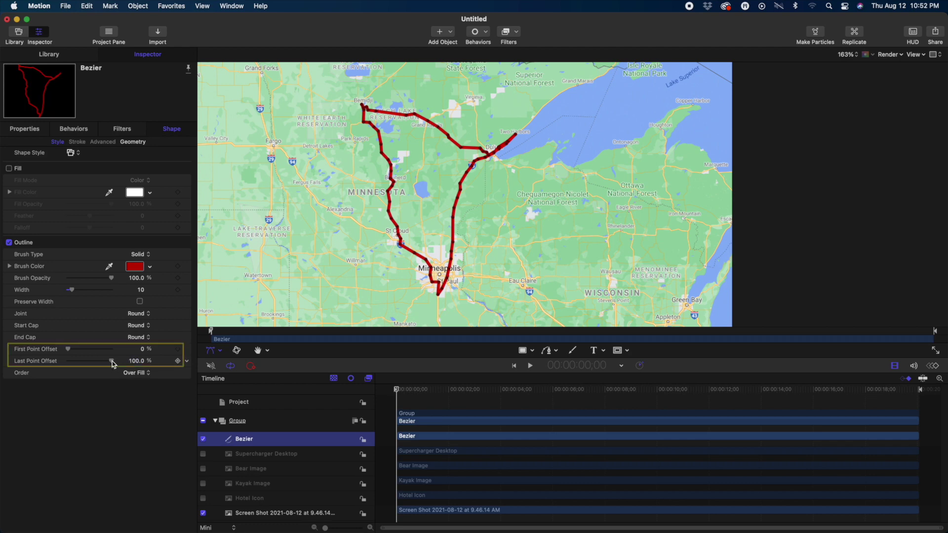
# Trim the route with First Point Offset and keyframe it at 100% at frame 15
pyautogui.moveTo(108, 366); pyautogui.dragTo(63, 354)
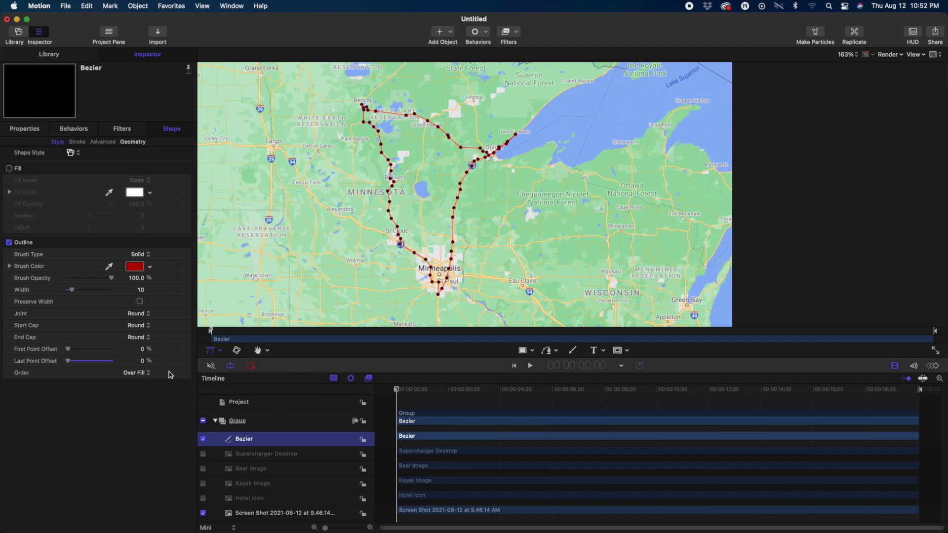
pyautogui.moveTo(68, 364); pyautogui.dragTo(118, 365)
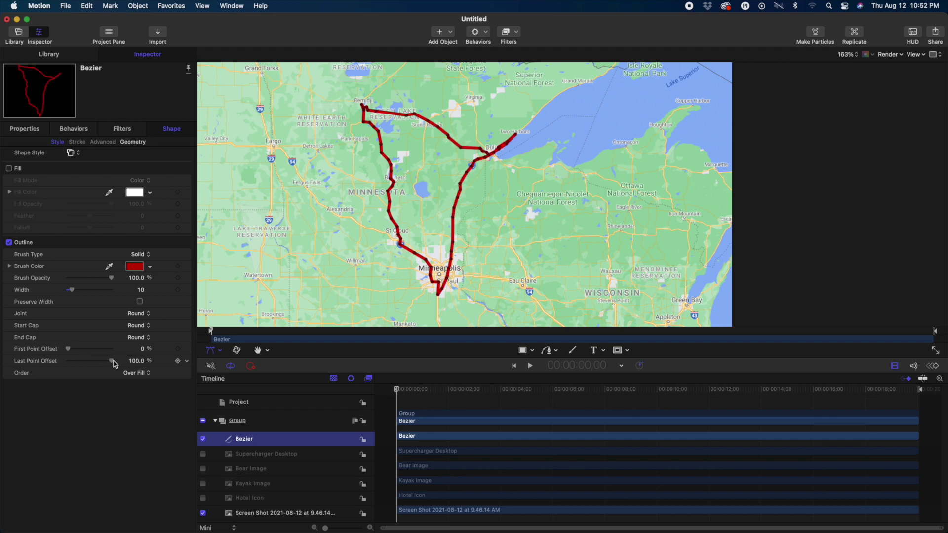
pyautogui.moveTo(70, 351); pyautogui.dragTo(115, 352)
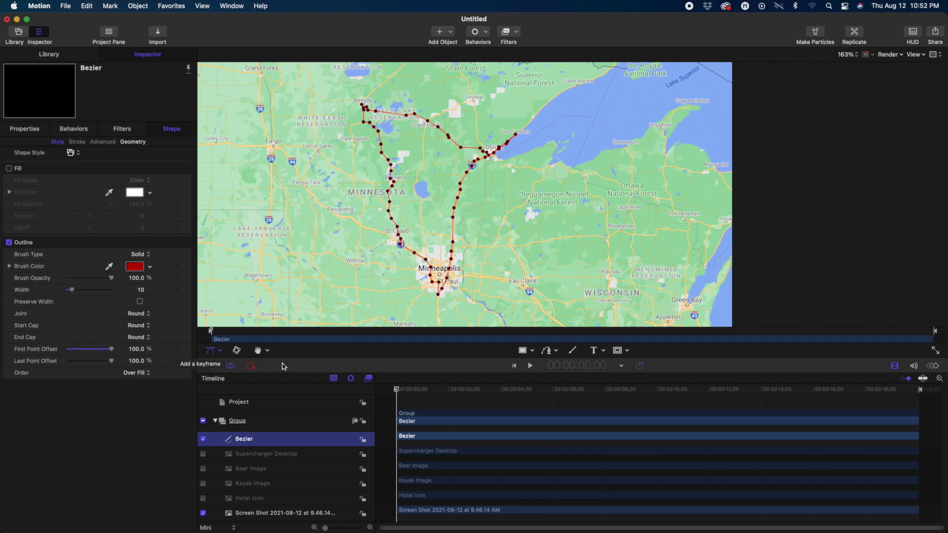
pyautogui.click(400, 391)
pyautogui.moveTo(399, 391); pyautogui.dragTo(410, 391)
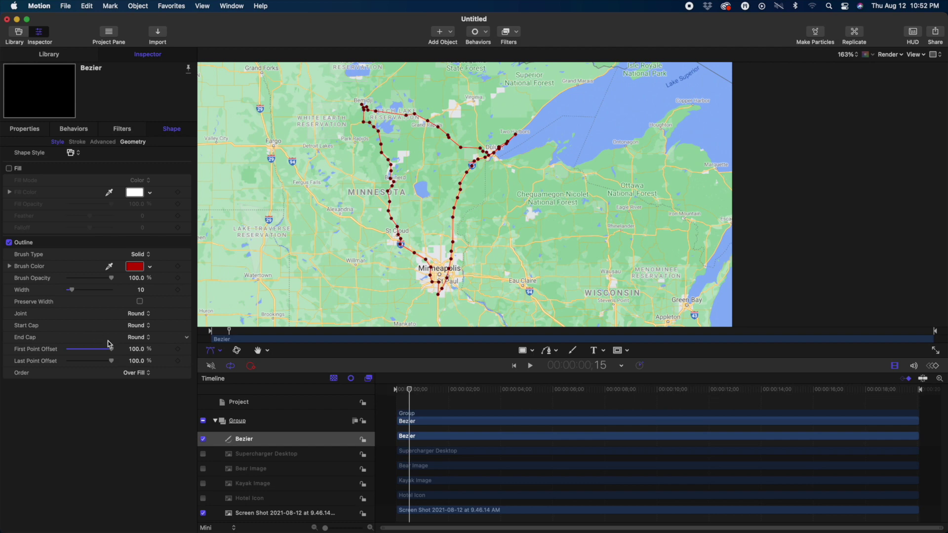
pyautogui.click(179, 349)
# Keyframe First Point Offset at 0% at 12;00, then rewind and play the route animation
pyautogui.moveTo(412, 393); pyautogui.dragTo(711, 392)
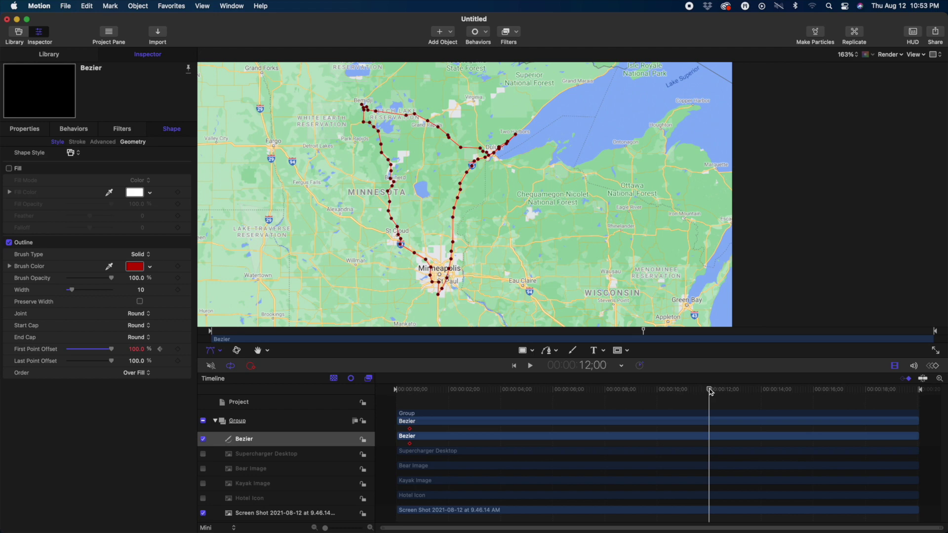
pyautogui.click(112, 350)
pyautogui.moveTo(112, 351); pyautogui.dragTo(52, 350)
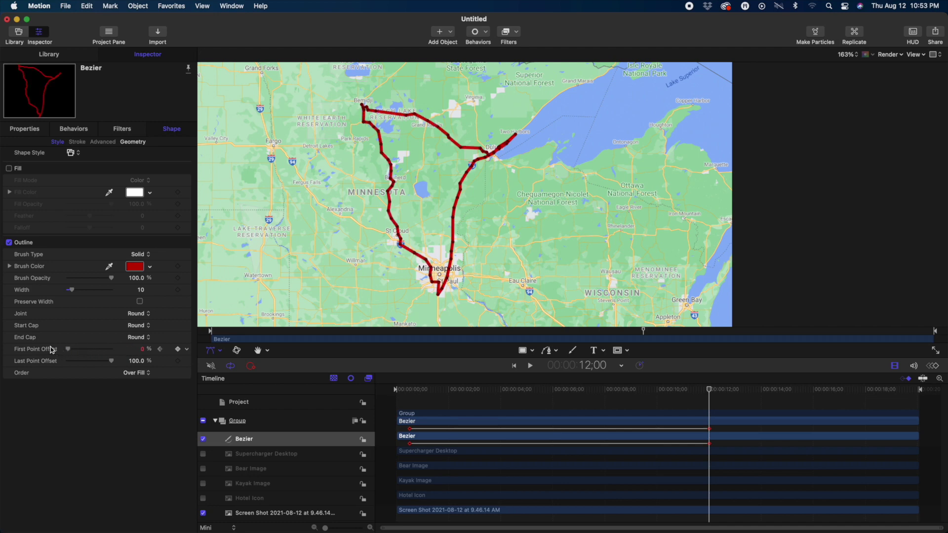
pyautogui.click(388, 449)
pyautogui.moveTo(419, 393); pyautogui.dragTo(382, 392)
pyautogui.press('space')
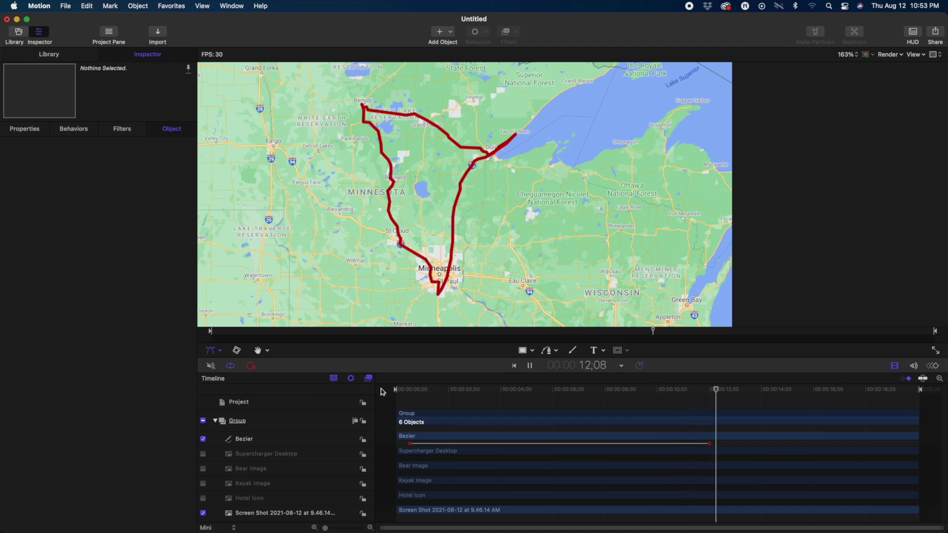
pyautogui.press('space')
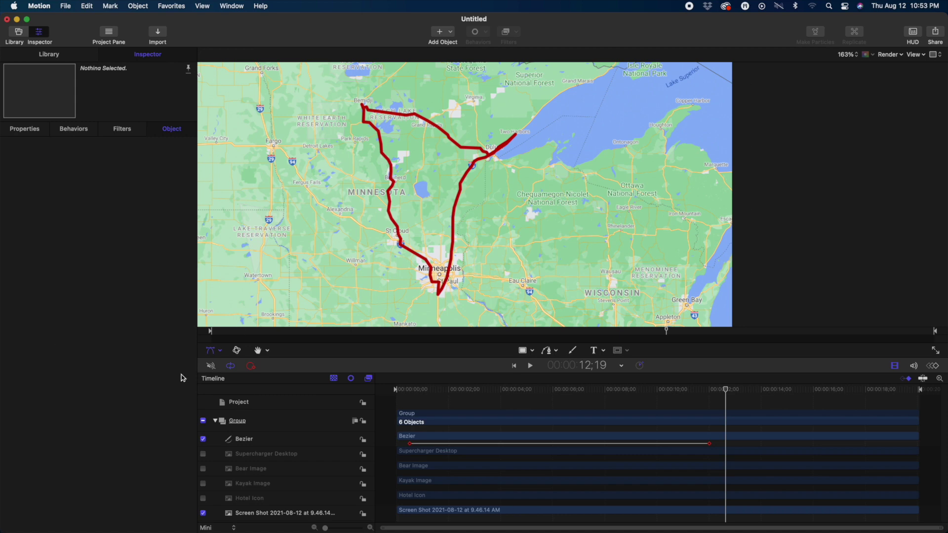
pyautogui.moveTo(418, 391); pyautogui.dragTo(456, 392)
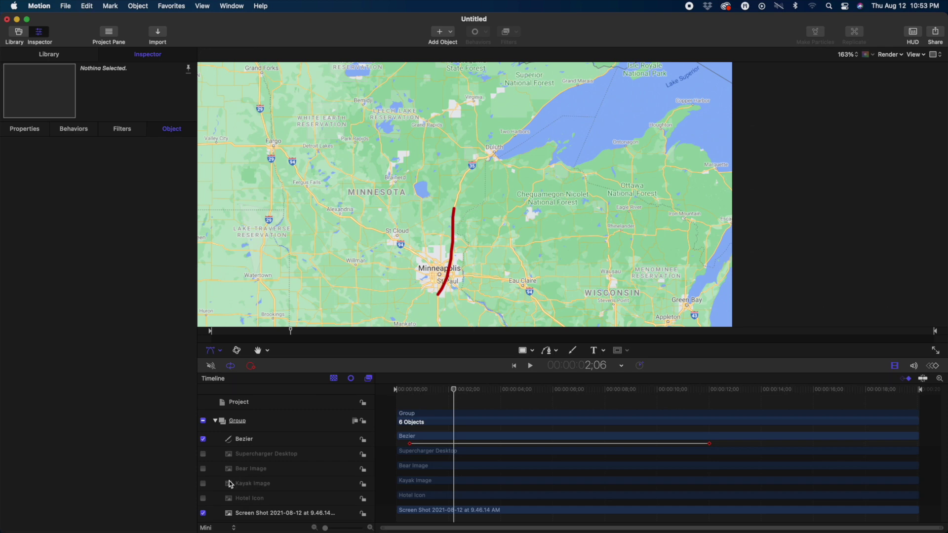
# Switch on the Supercharger Desktop layer, scale it to 15%, and set its Position X to 321 px
pyautogui.click(203, 454)
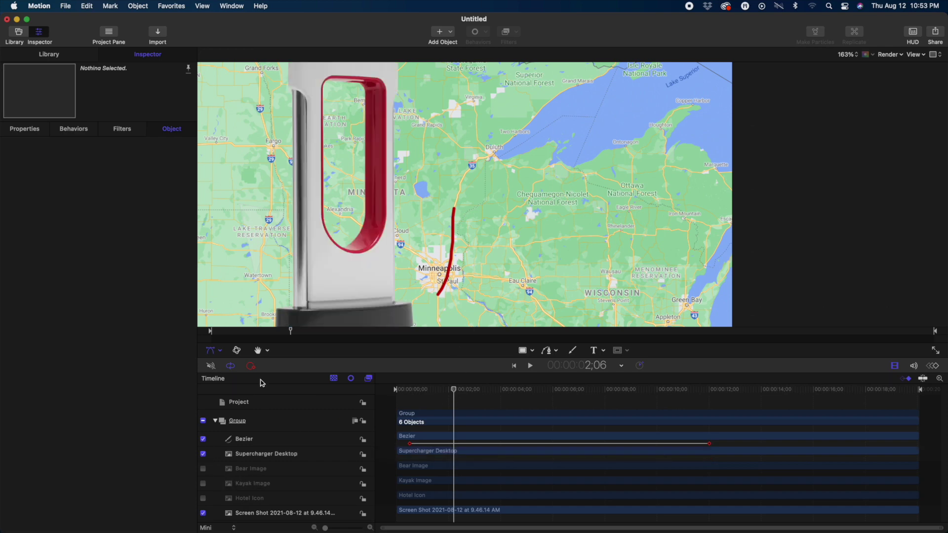
pyautogui.click(392, 204)
pyautogui.scroll(-3, 392, 204)
pyautogui.hscroll(-3, 391, 204)
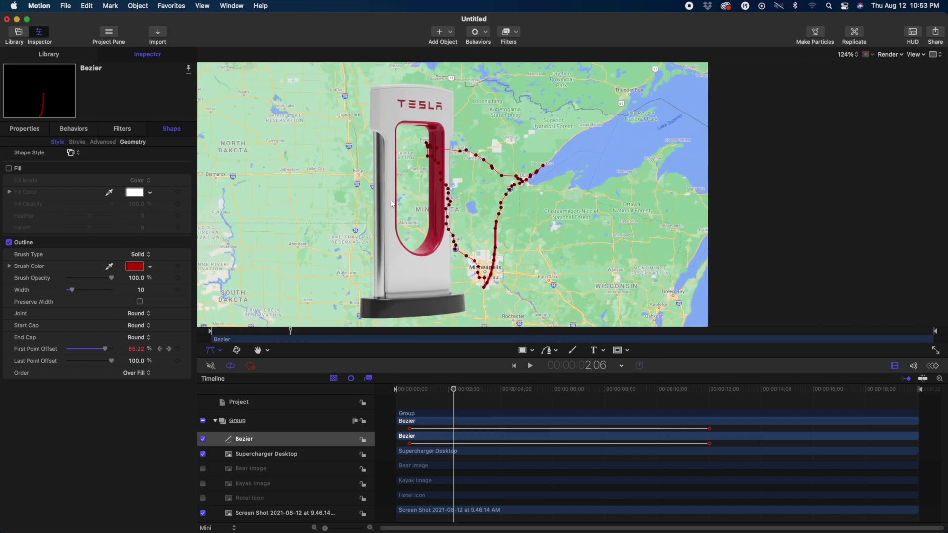
pyautogui.hscroll(-1, 391, 204)
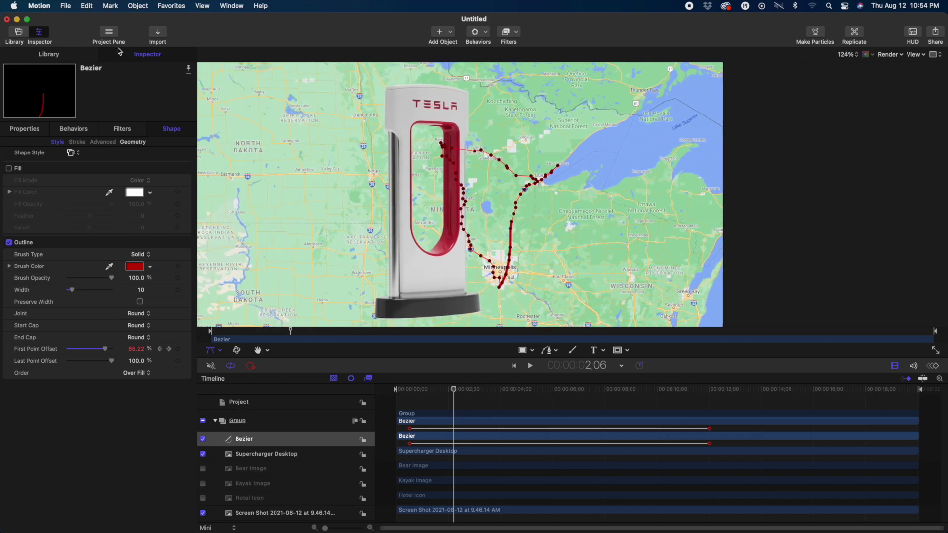
pyautogui.scroll(-5, 331, 242)
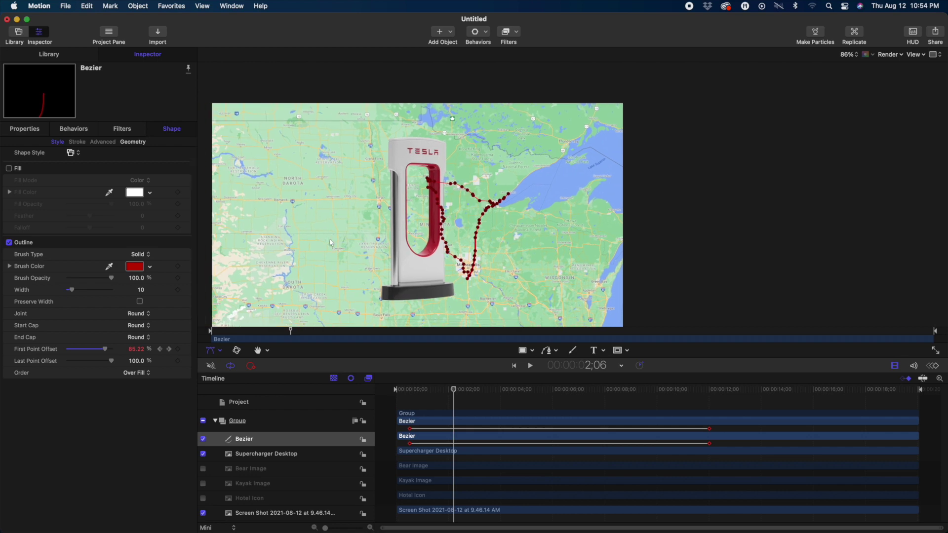
pyautogui.hscroll(-5, 330, 243)
pyautogui.scroll(-1, 331, 243)
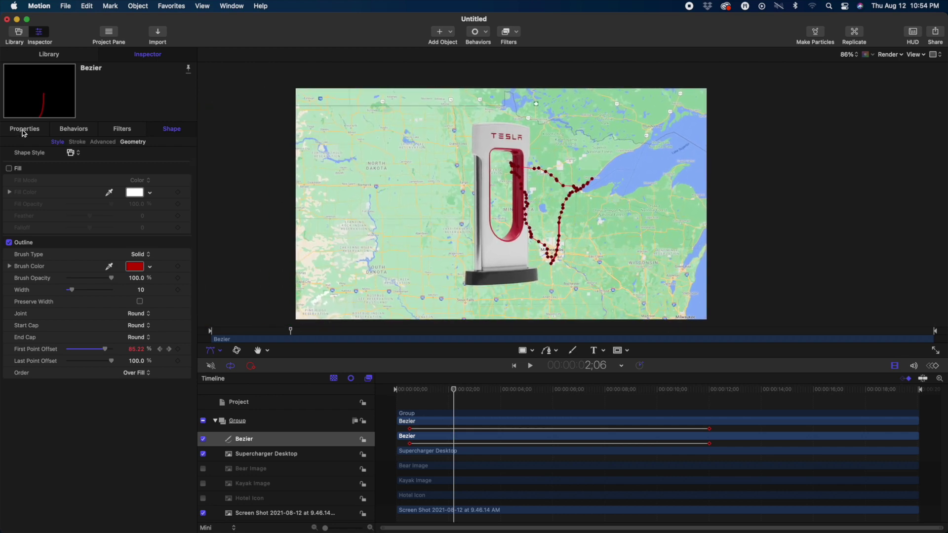
pyautogui.click(249, 452)
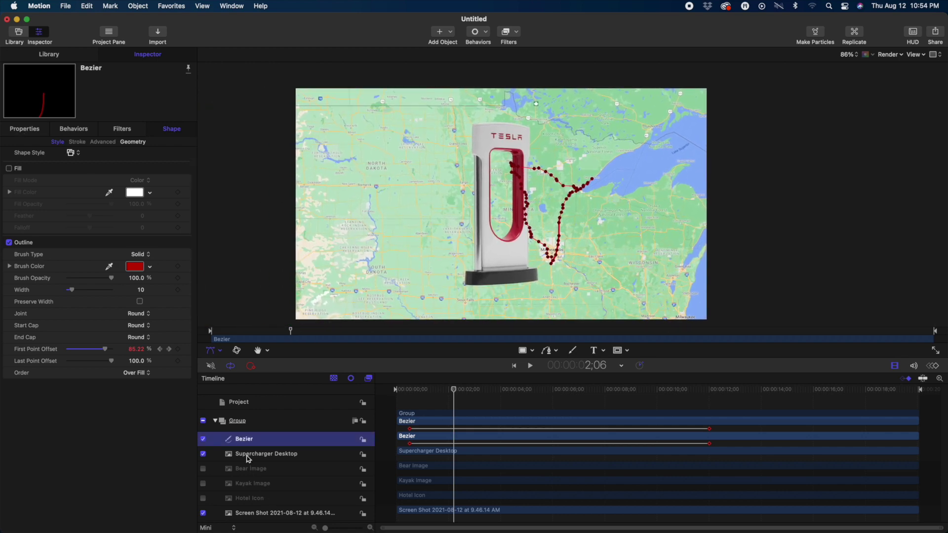
pyautogui.click(24, 130)
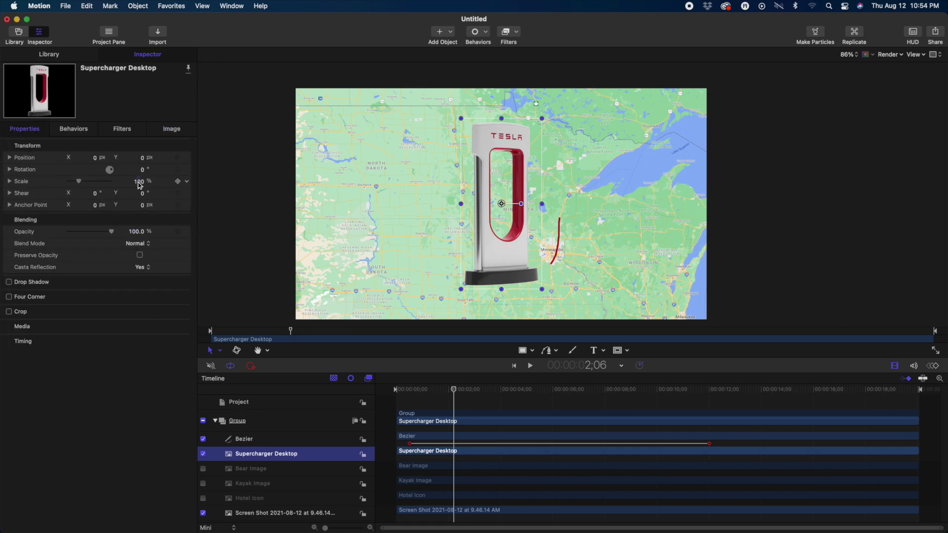
pyautogui.moveTo(140, 182); pyautogui.dragTo(97, 182)
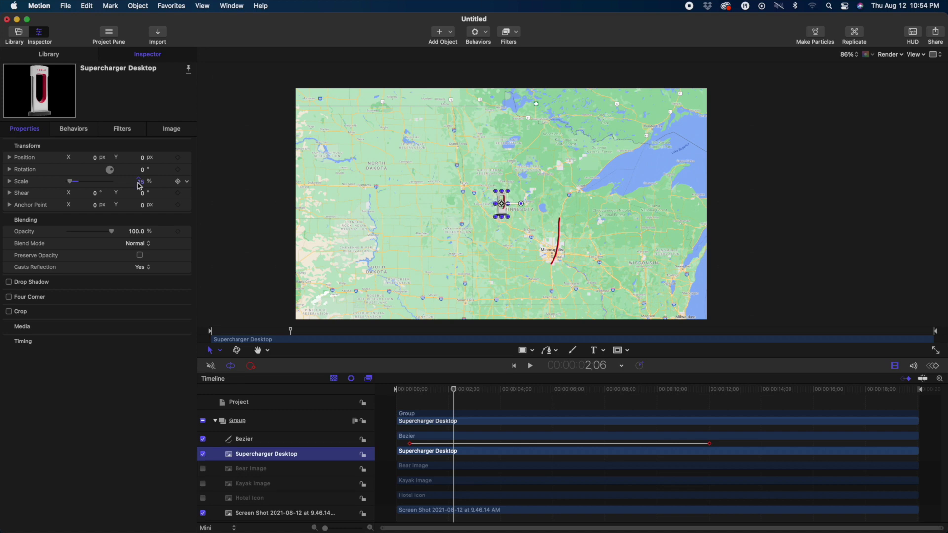
pyautogui.moveTo(93, 157); pyautogui.dragTo(141, 157)
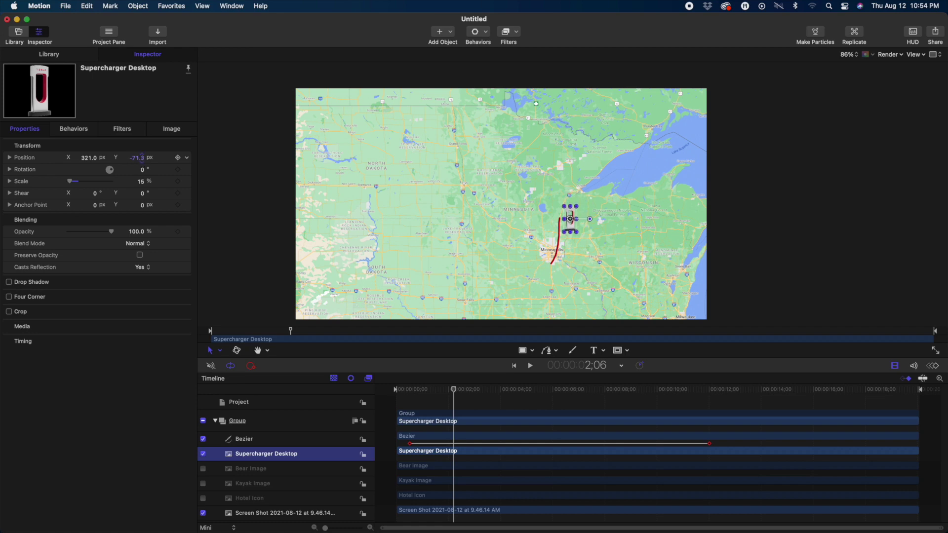
# Scale the Supercharger image to 10%, nudge it to Y -86.3, and start its clip at the playhead
pyautogui.click(141, 182)
pyautogui.write('1')
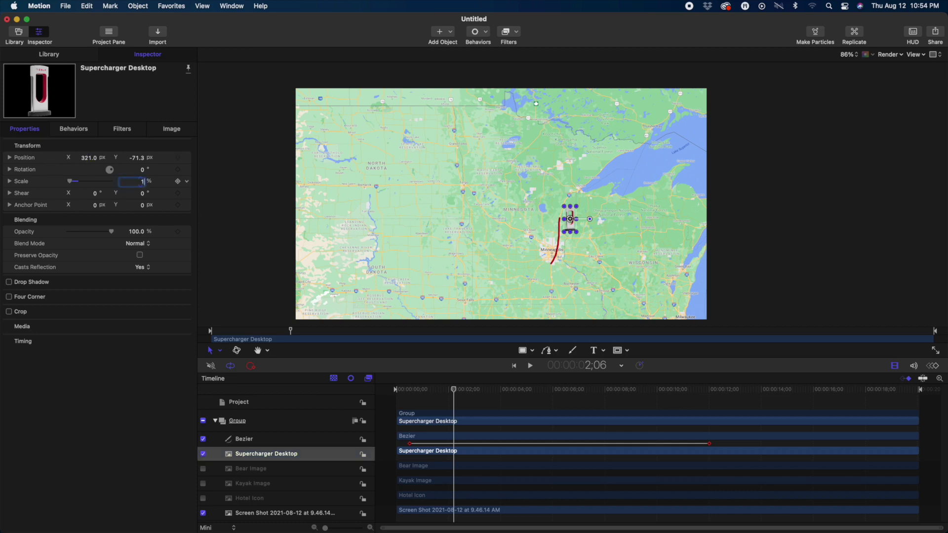
pyautogui.write('0')
pyautogui.moveTo(141, 158); pyautogui.dragTo(140, 157)
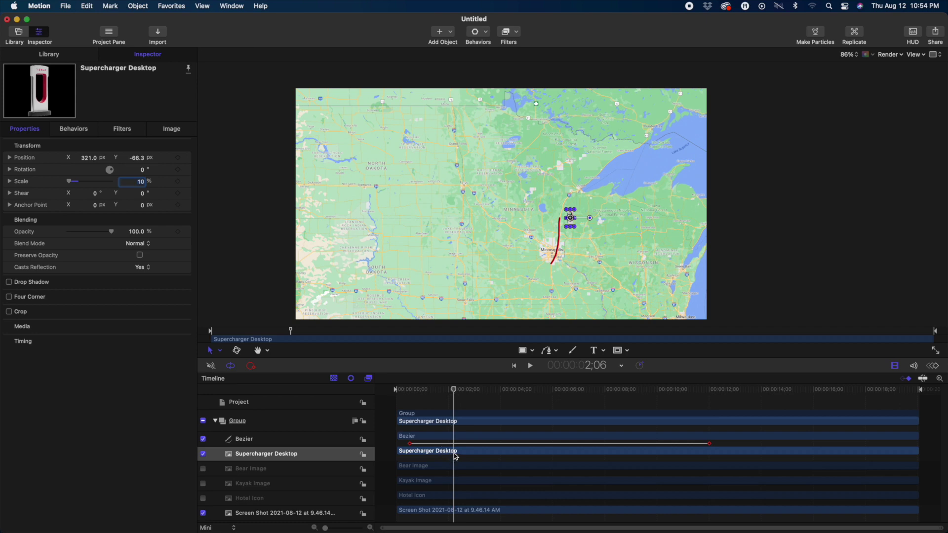
pyautogui.hotkey('alt', '[')
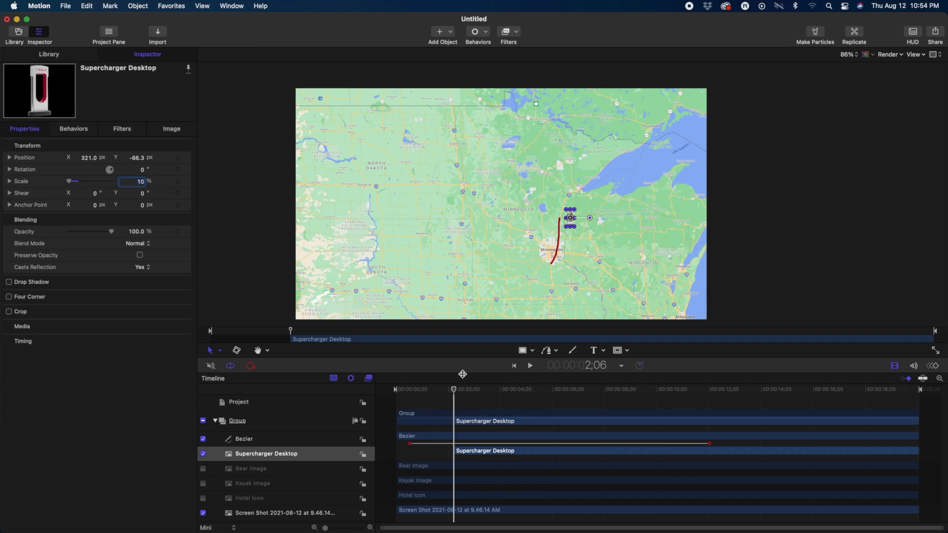
# Preview the route animation around the icon's appearance, then open the Supercharger layer's context menu
pyautogui.moveTo(454, 390); pyautogui.dragTo(424, 394)
pyautogui.click(424, 402)
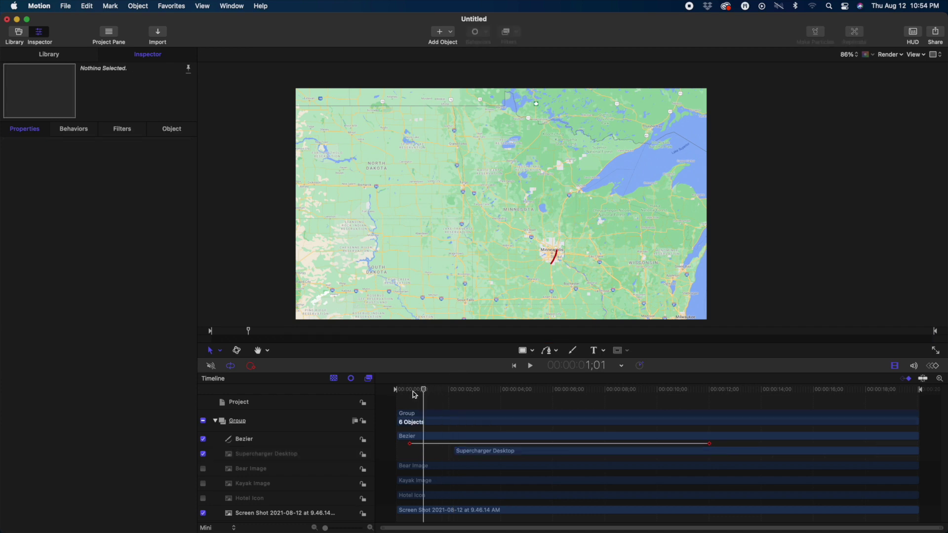
pyautogui.press('space')
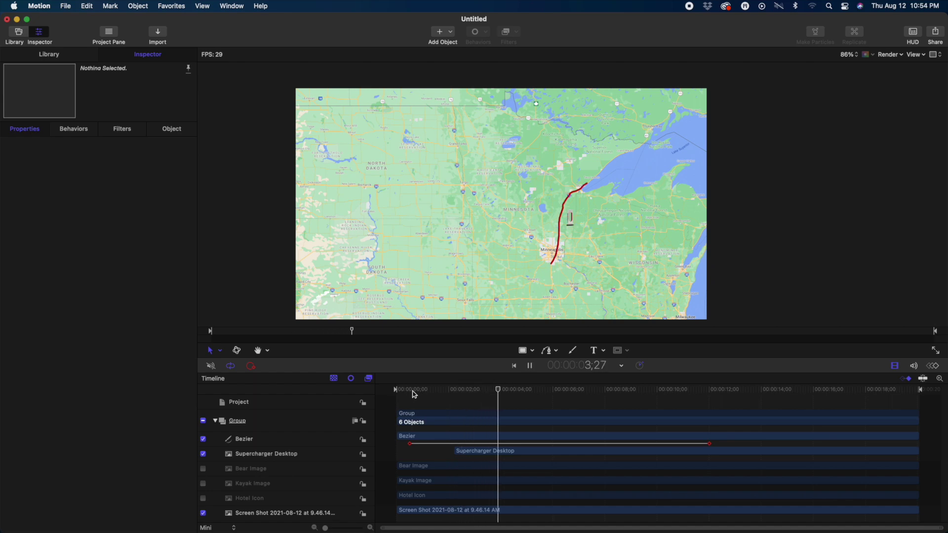
pyautogui.press('space')
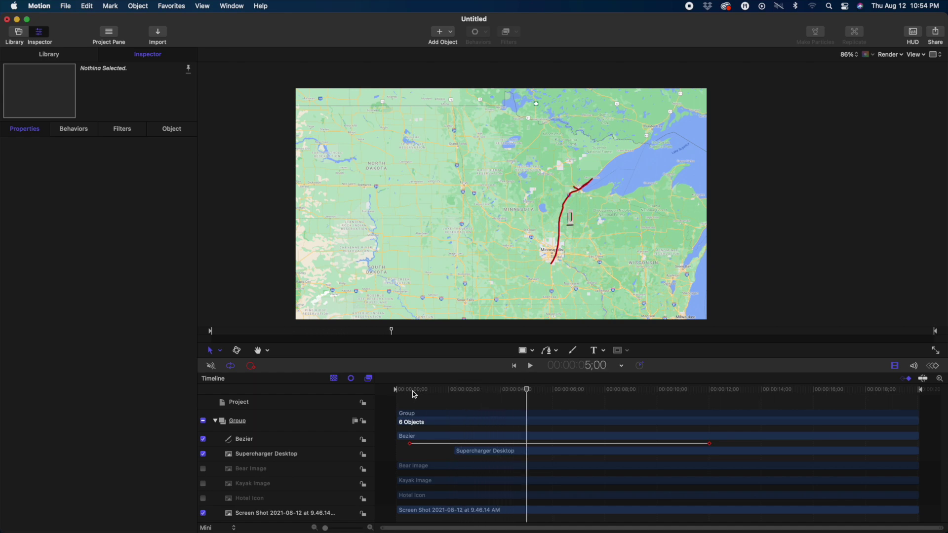
pyautogui.press('Left')
pyautogui.press('Left')
pyautogui.press('Left')
pyautogui.press('Left')
pyautogui.press('Left')
pyautogui.press('Left')
pyautogui.press('Left')
pyautogui.press('Left')
pyautogui.press('Left')
pyautogui.press('Left')
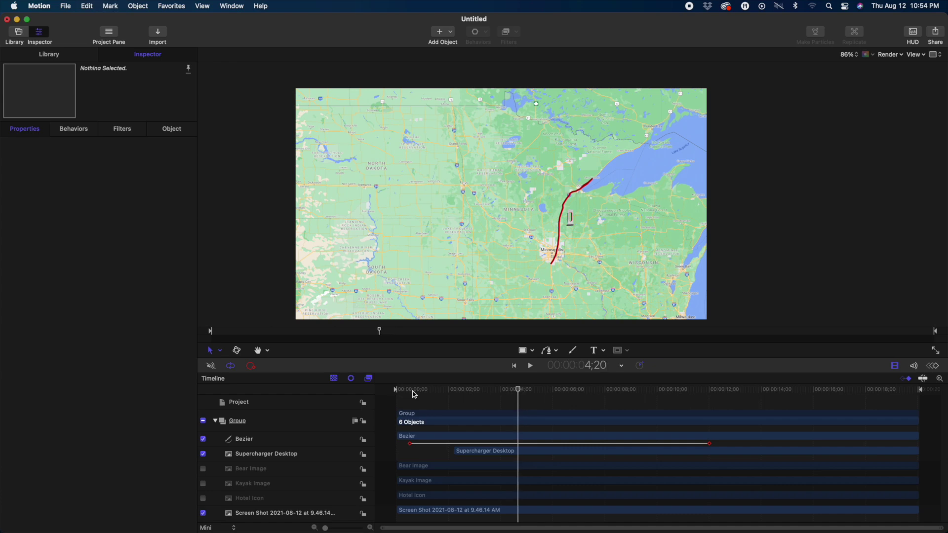
pyautogui.press('Right')
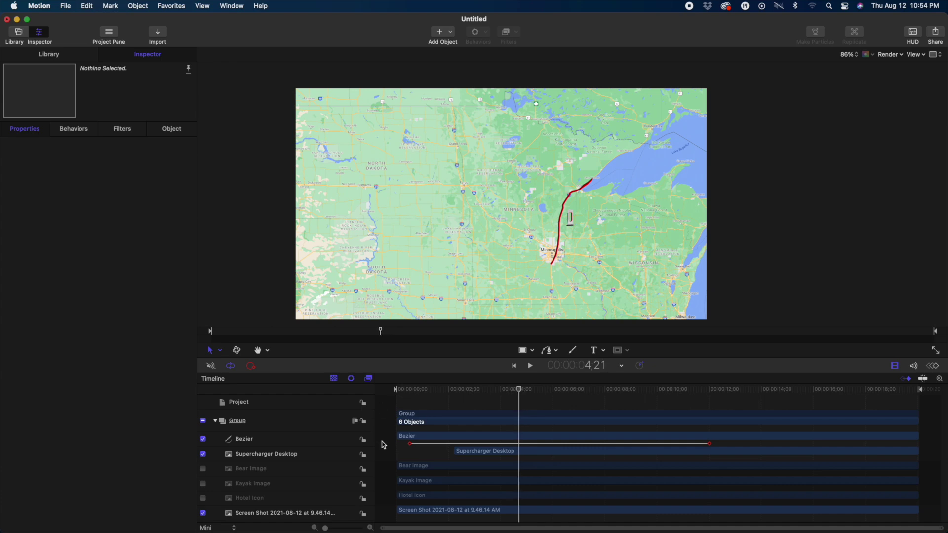
pyautogui.click(273, 454)
pyautogui.rightClick(276, 455)
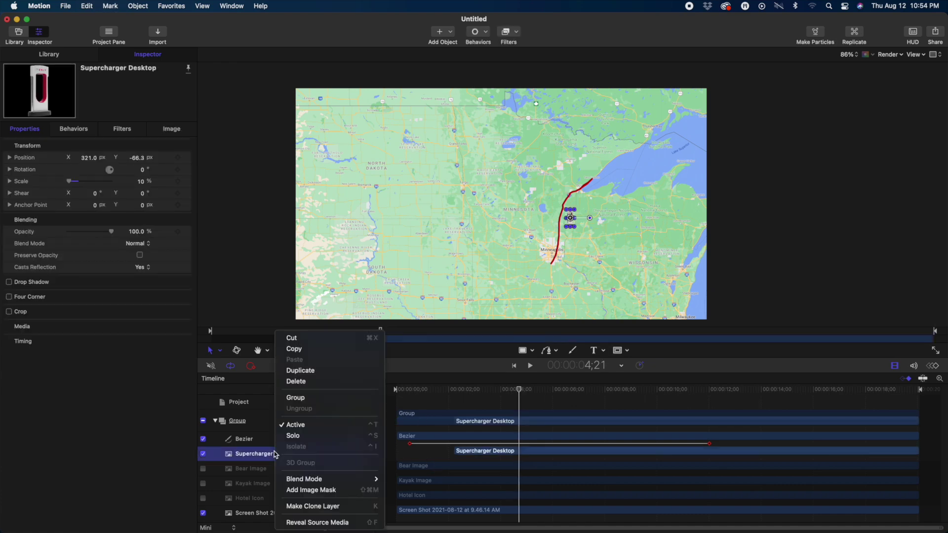
# Duplicate the Supercharger Desktop icon, start it at the current frame, and move it to the route's next stop
pyautogui.click(311, 371)
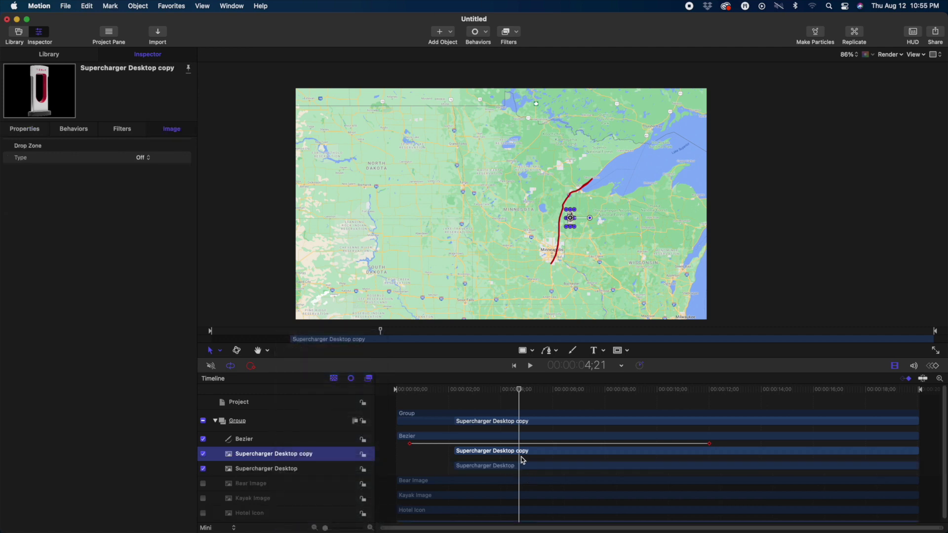
pyautogui.click(519, 454)
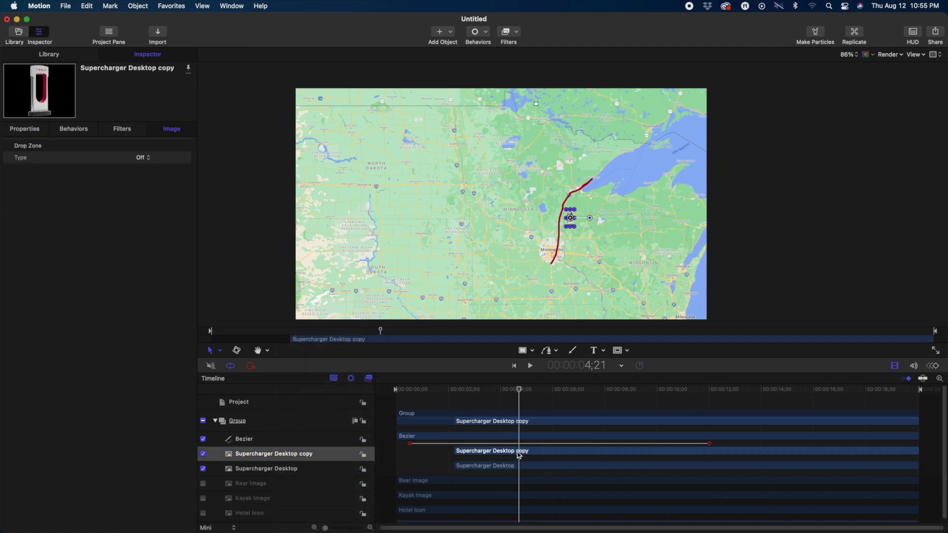
pyautogui.press('i')
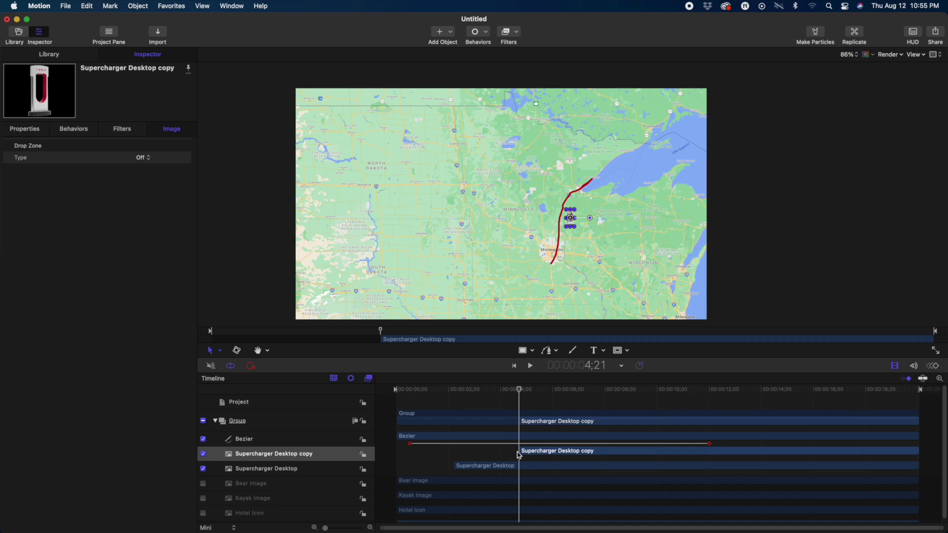
pyautogui.click(23, 131)
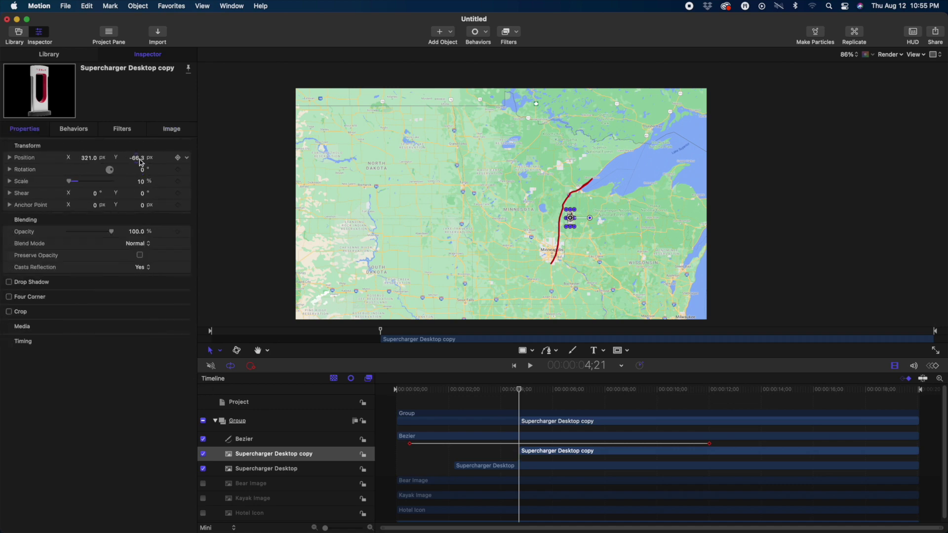
pyautogui.moveTo(141, 162); pyautogui.dragTo(90, 159)
pyautogui.click(500, 390)
# Add a second Supercharger copy that starts later, placed at the route's northwest stop
pyautogui.moveTo(500, 390); pyautogui.dragTo(594, 390)
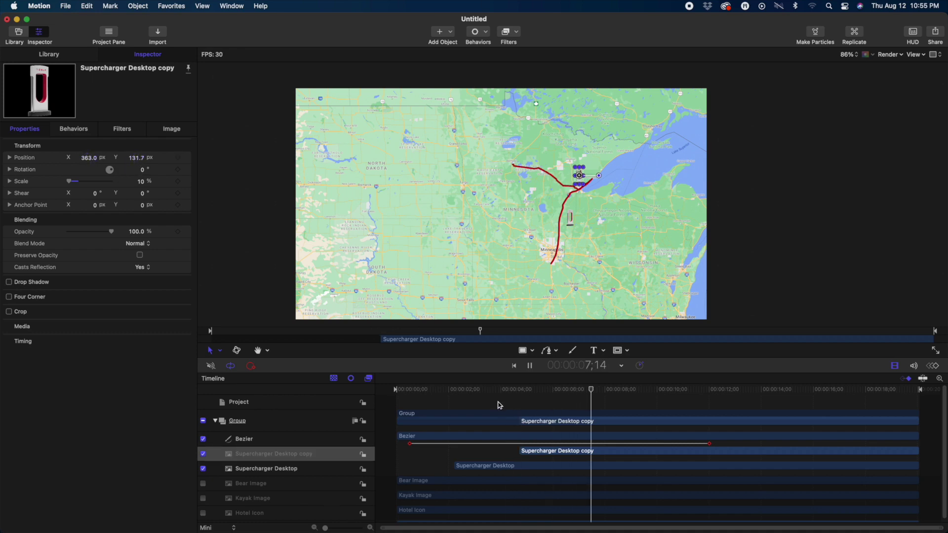
pyautogui.press('super+d')
pyautogui.moveTo(546, 451); pyautogui.dragTo(592, 457)
pyautogui.moveTo(89, 158); pyautogui.dragTo(59, 159)
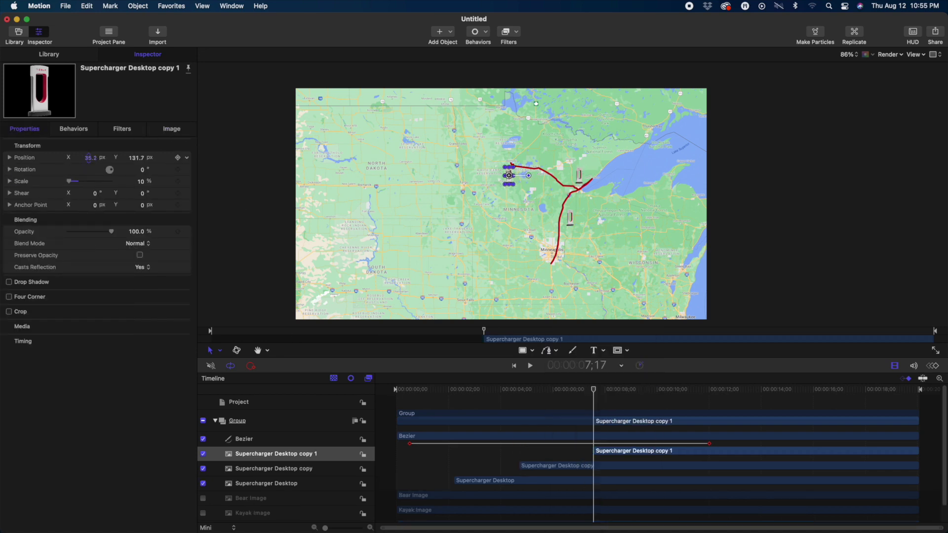
pyautogui.moveTo(137, 158); pyautogui.dragTo(148, 157)
# Add a third Supercharger copy that appears as the route turns south, at the southern stop
pyautogui.moveTo(593, 390); pyautogui.dragTo(676, 405)
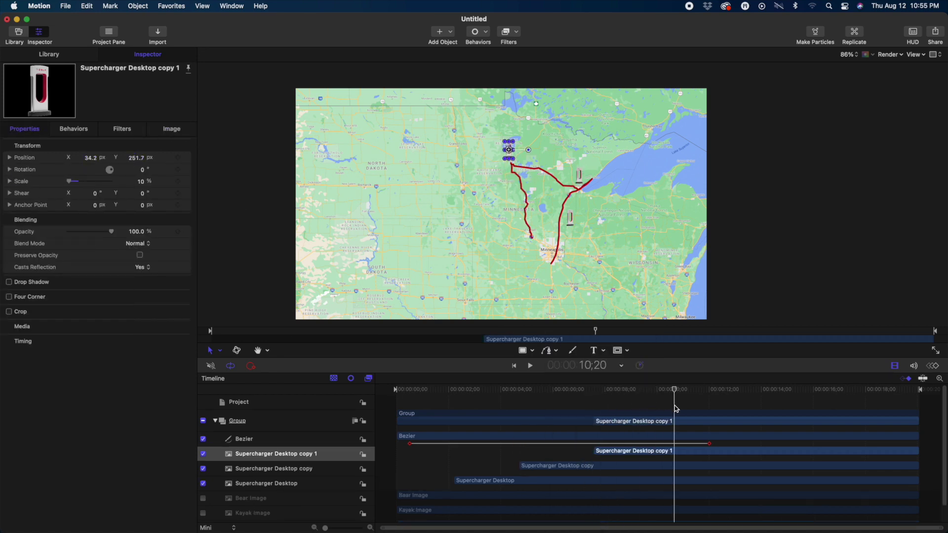
pyautogui.rightClick(330, 453)
pyautogui.click(355, 370)
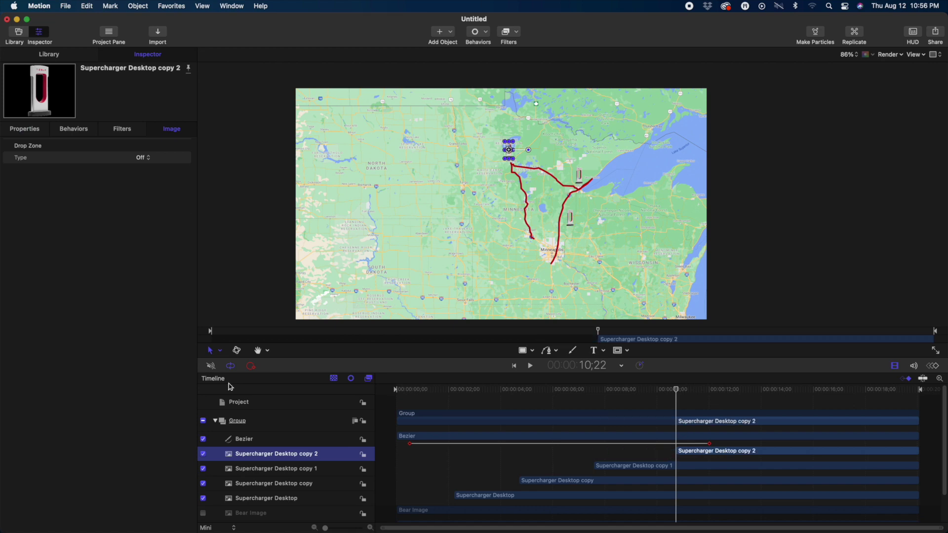
pyautogui.moveTo(90, 158); pyautogui.dragTo(118, 157)
pyautogui.click(91, 157)
pyautogui.press('Return')
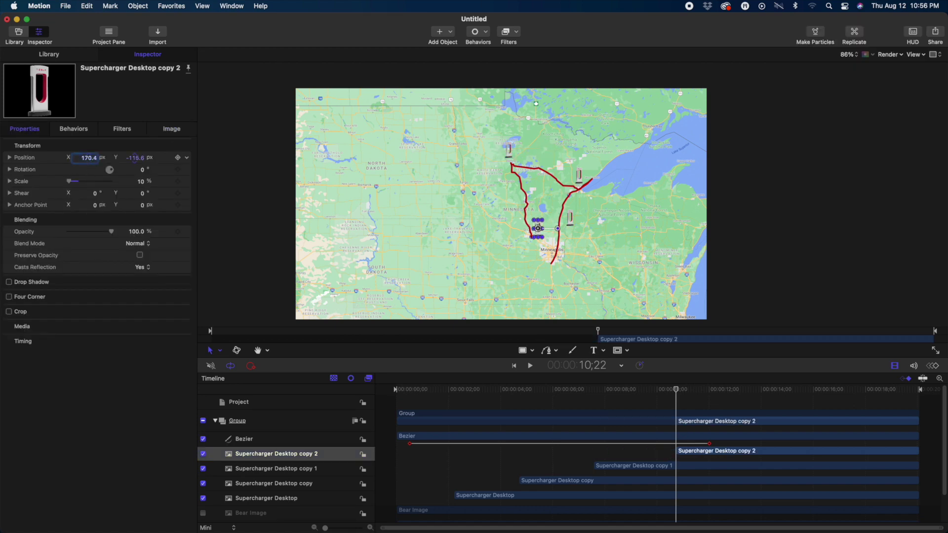
# Play the animation from the start to check that the charging icons appear on time
pyautogui.press('Home')
pyautogui.press('super+shift+a')
pyautogui.press('space')
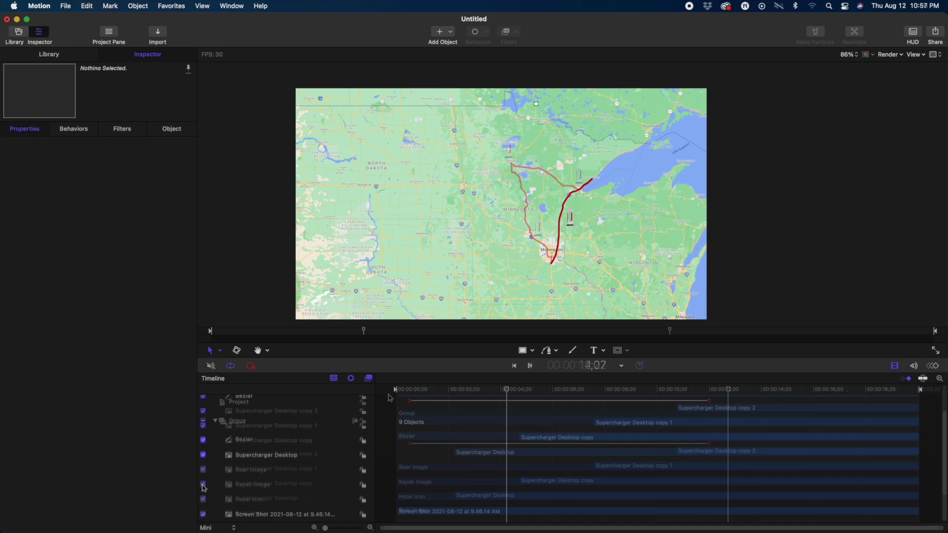
# Enable the Hotel Icon layer and place it at X 420, Y 160 near Duluth by the lake
pyautogui.scroll(-2, 202, 504)
pyautogui.click(203, 501)
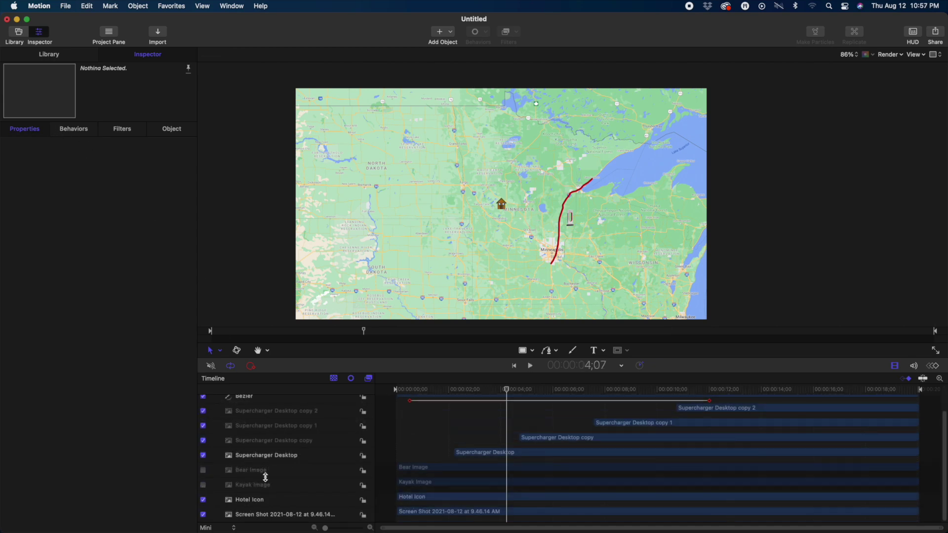
pyautogui.click(292, 501)
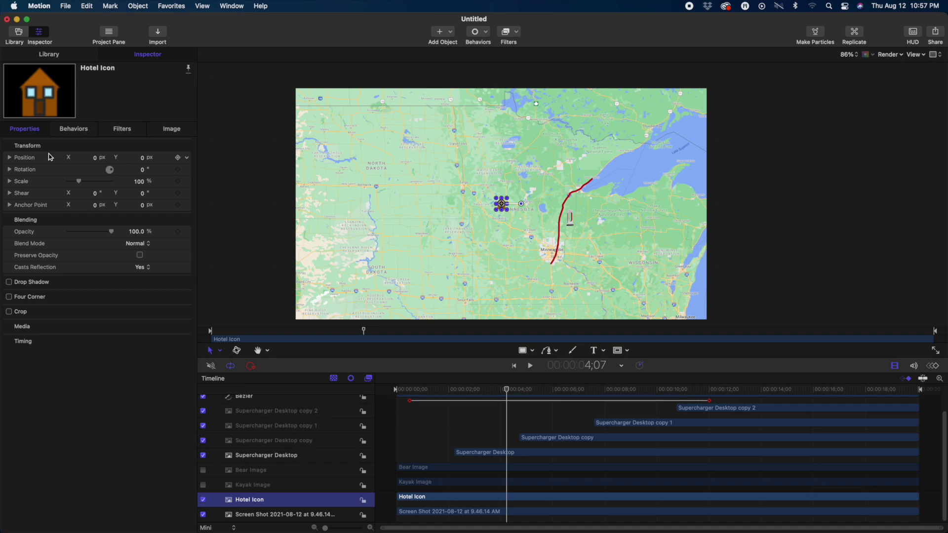
pyautogui.moveTo(96, 160)
pyautogui.mouseDown()
pyautogui.moveTo(180, 161)
pyautogui.moveTo(91, 162)
pyautogui.moveTo(102, 162)
pyautogui.mouseUp()
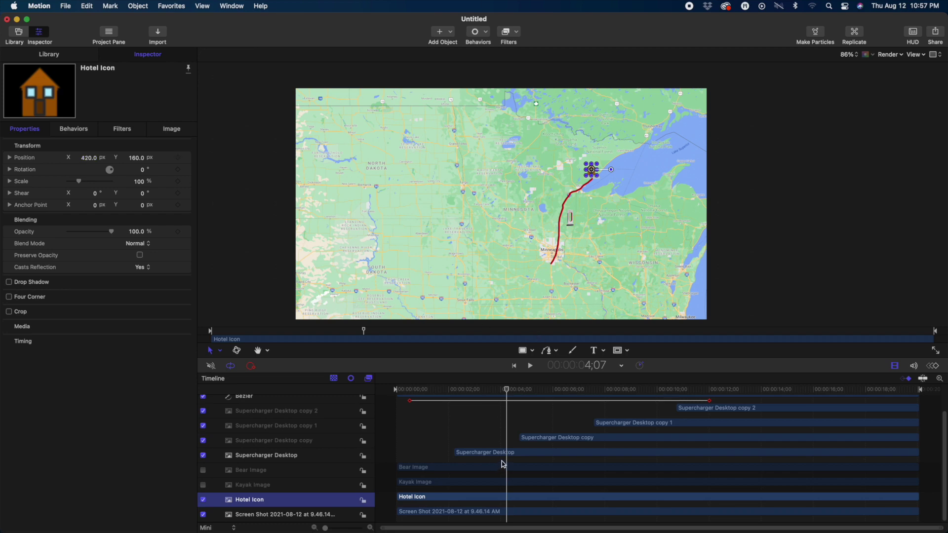
pyautogui.click(504, 496)
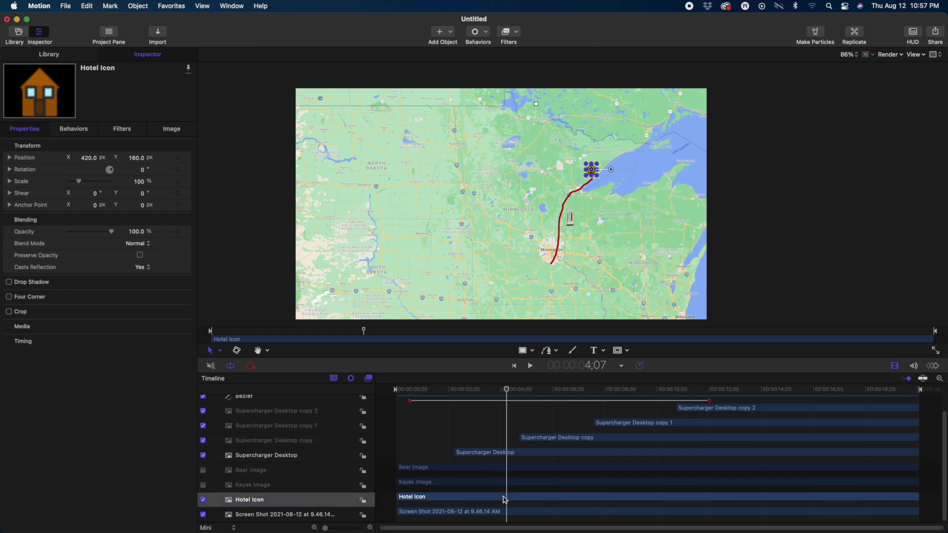
# Start the Hotel Icon at the current frame, then duplicate it at the next stop's time
pyautogui.press('i')
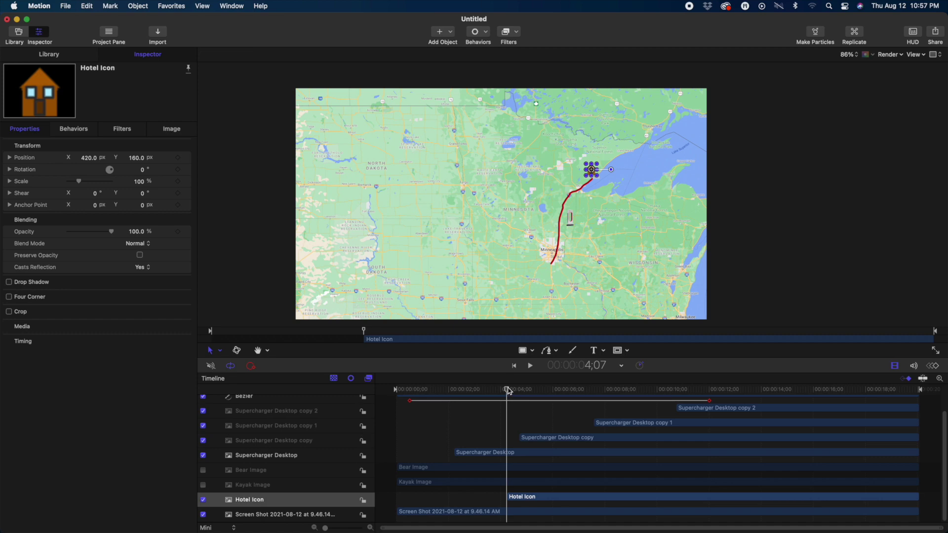
pyautogui.moveTo(509, 390); pyautogui.dragTo(595, 390)
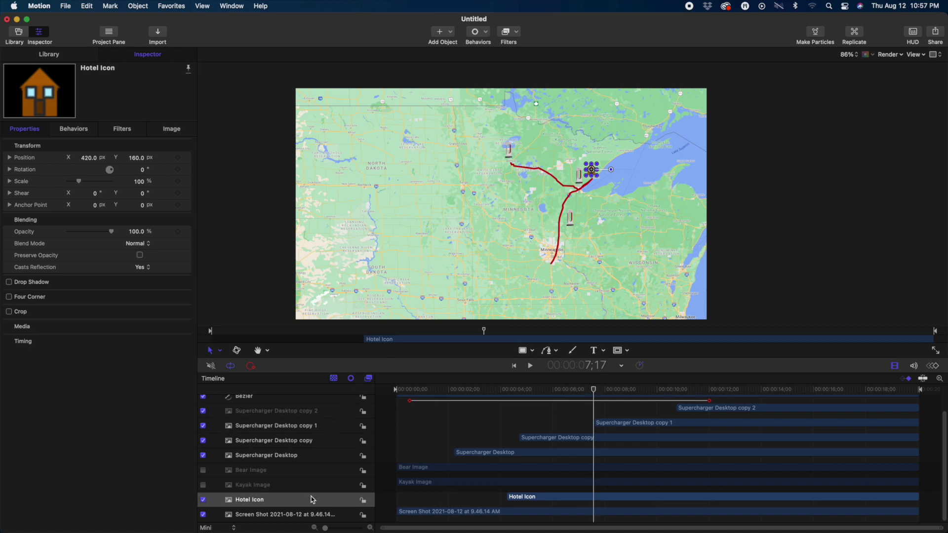
pyautogui.rightClick(295, 500)
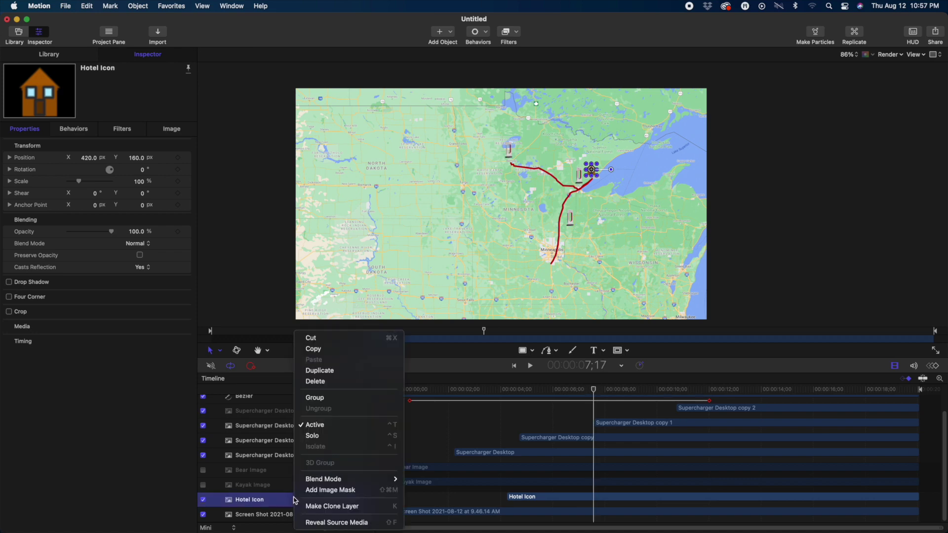
pyautogui.click(330, 371)
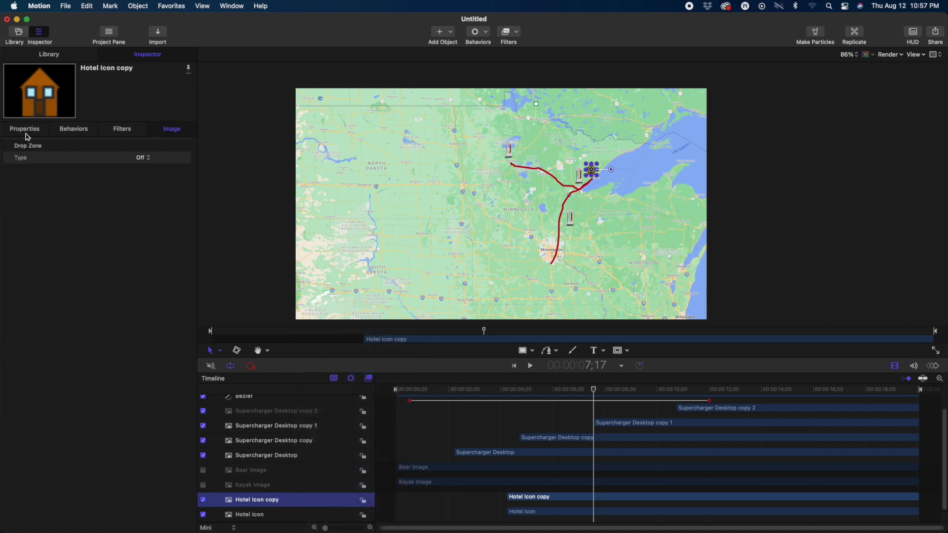
# Place the hotel copy at X 83.9, Y 233.4 and start it at the current frame
pyautogui.click(28, 137)
pyautogui.moveTo(90, 158); pyautogui.dragTo(136, 160)
pyautogui.click(89, 160)
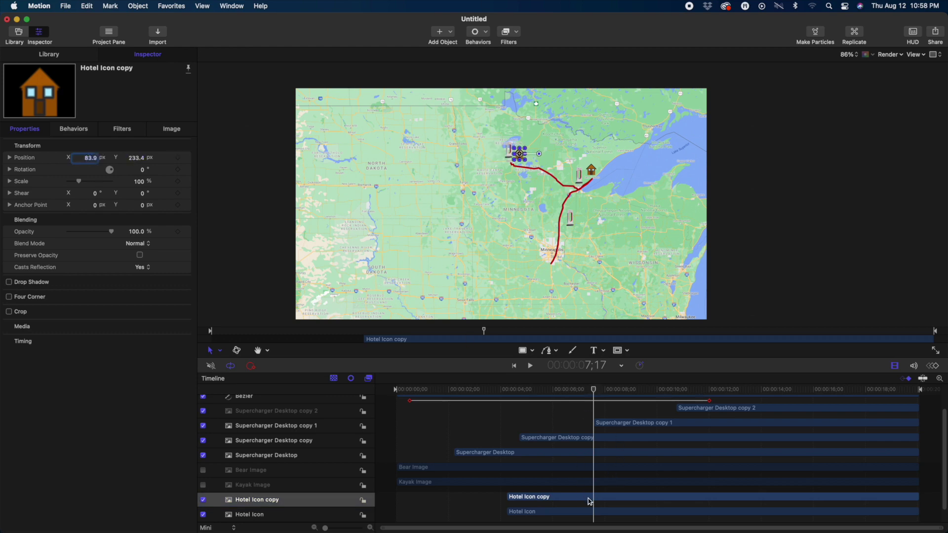
pyautogui.press('i')
pyautogui.moveTo(594, 390); pyautogui.dragTo(629, 396)
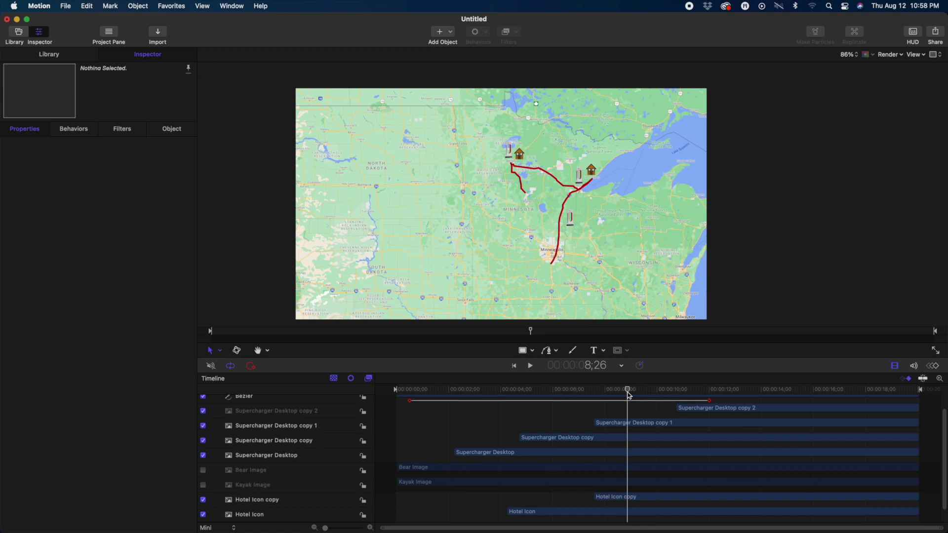
# Enable the Kayak Image and position it at X 794, Y -412.1 on the route's western bend
pyautogui.click(203, 486)
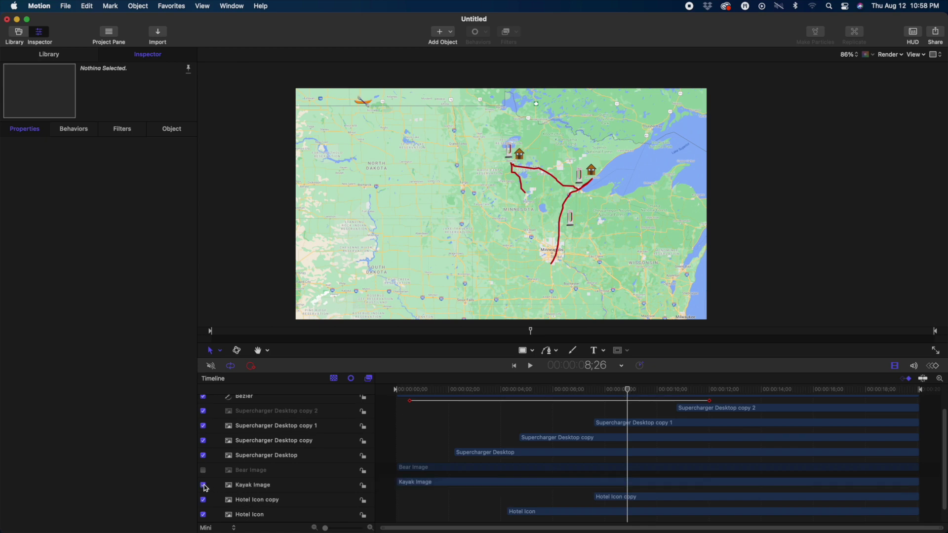
pyautogui.click(274, 487)
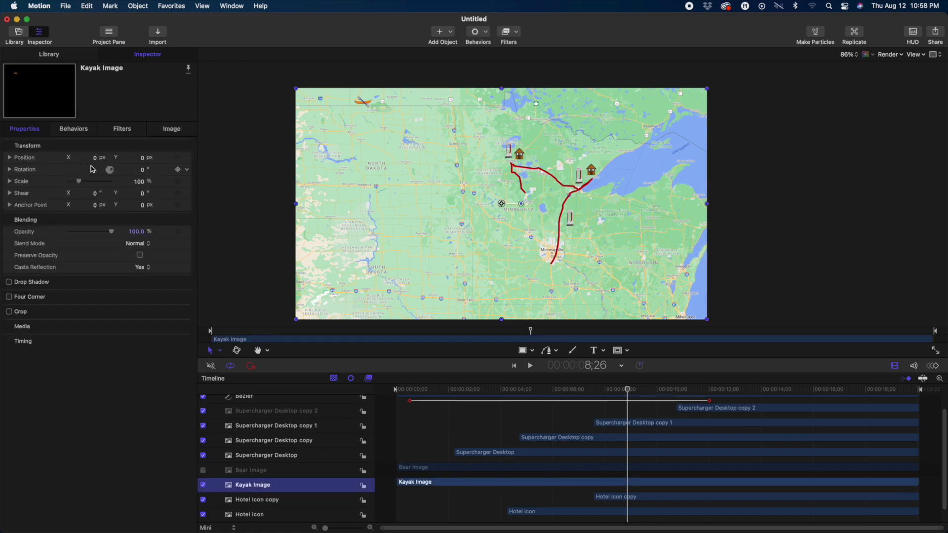
pyautogui.moveTo(95, 162); pyautogui.dragTo(204, 162)
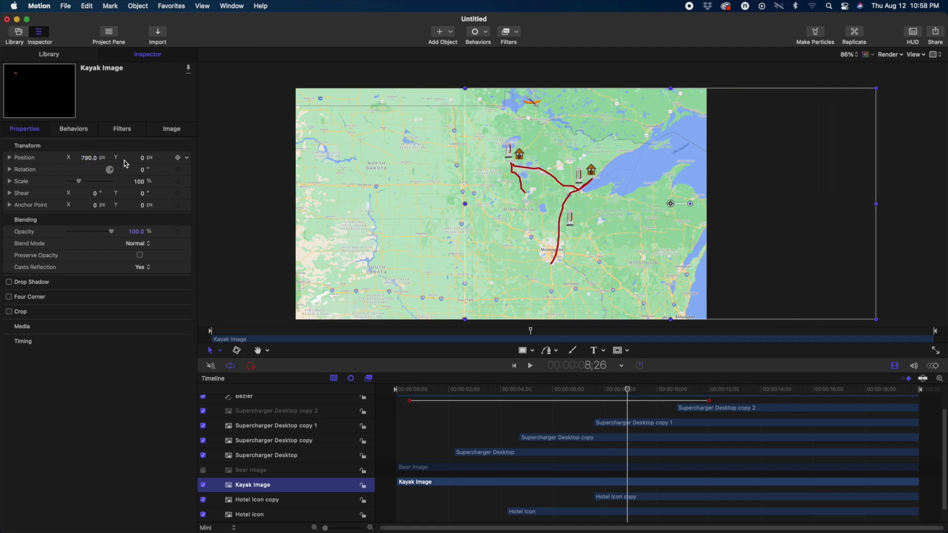
pyautogui.moveTo(144, 161); pyautogui.dragTo(82, 161)
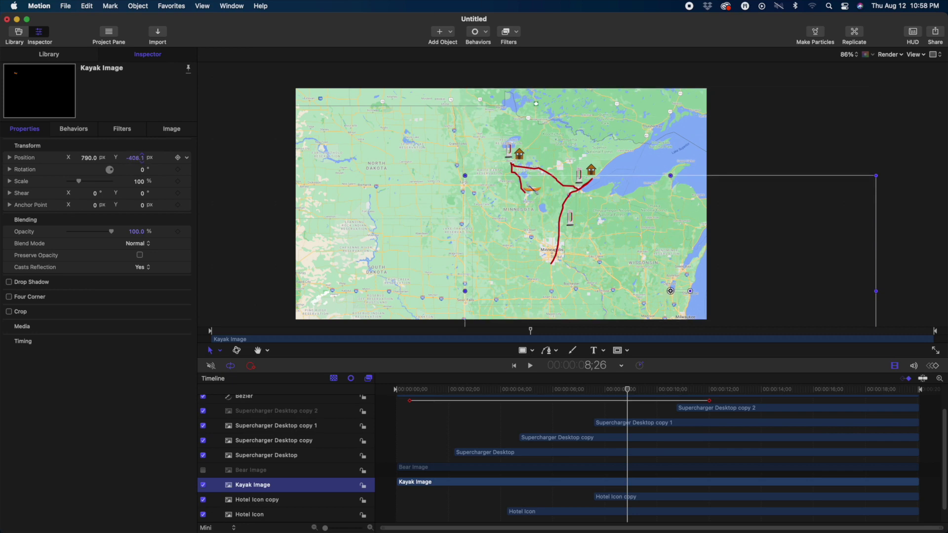
pyautogui.moveTo(89, 159); pyautogui.dragTo(90, 159)
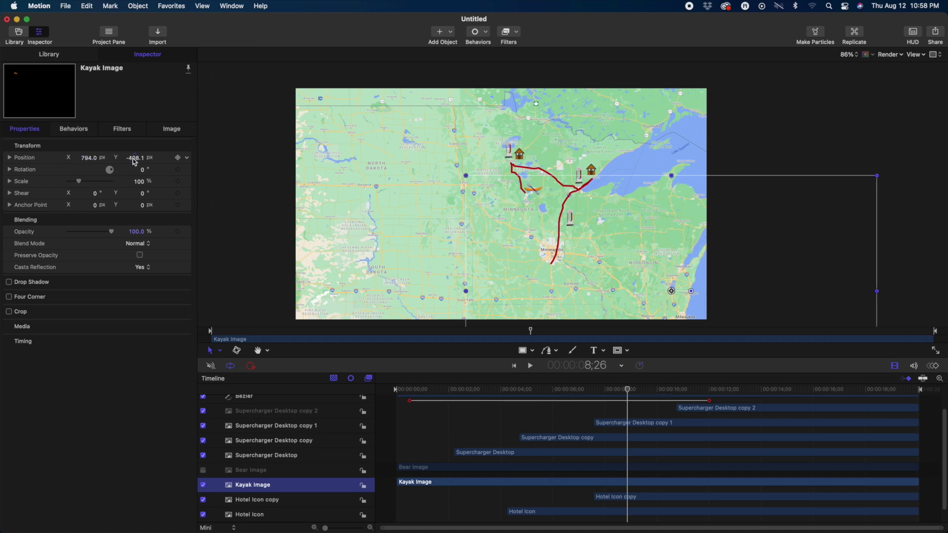
pyautogui.moveTo(135, 158); pyautogui.dragTo(134, 159)
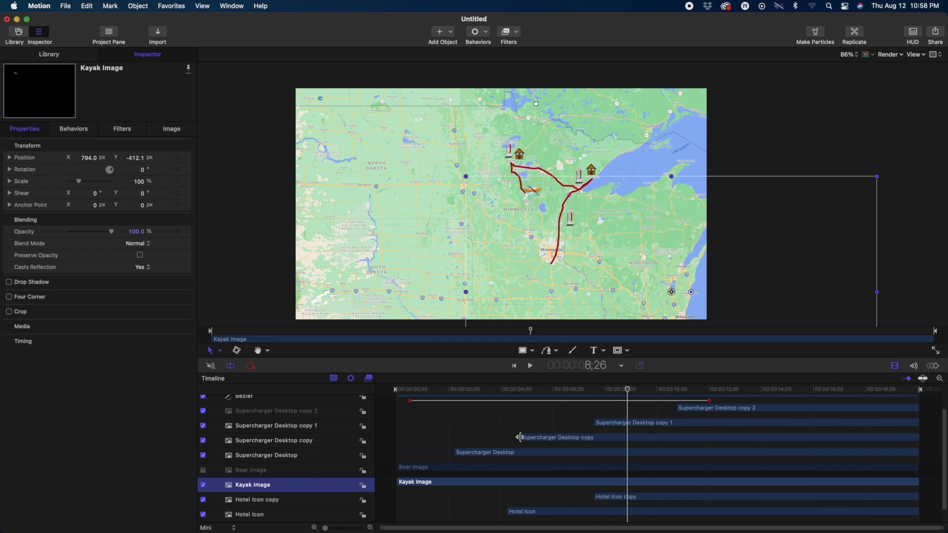
# Trim the kayak clip so it starts at the playhead at 8;26
pyautogui.click(626, 485)
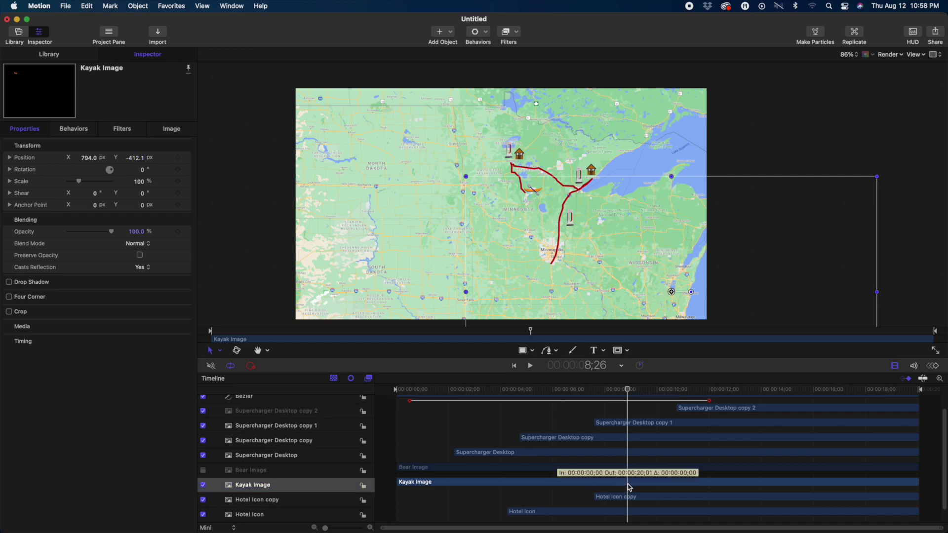
pyautogui.hotkey('alt', '[')
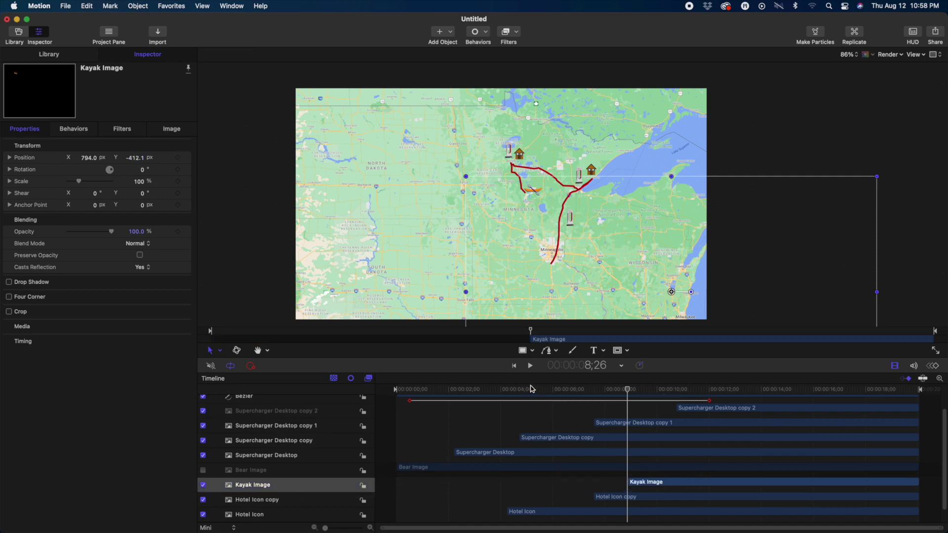
pyautogui.moveTo(628, 391)
pyautogui.mouseDown()
pyautogui.moveTo(640, 393)
pyautogui.moveTo(592, 395)
pyautogui.moveTo(638, 398)
pyautogui.moveTo(630, 398)
pyautogui.mouseUp()
pyautogui.click(630, 398)
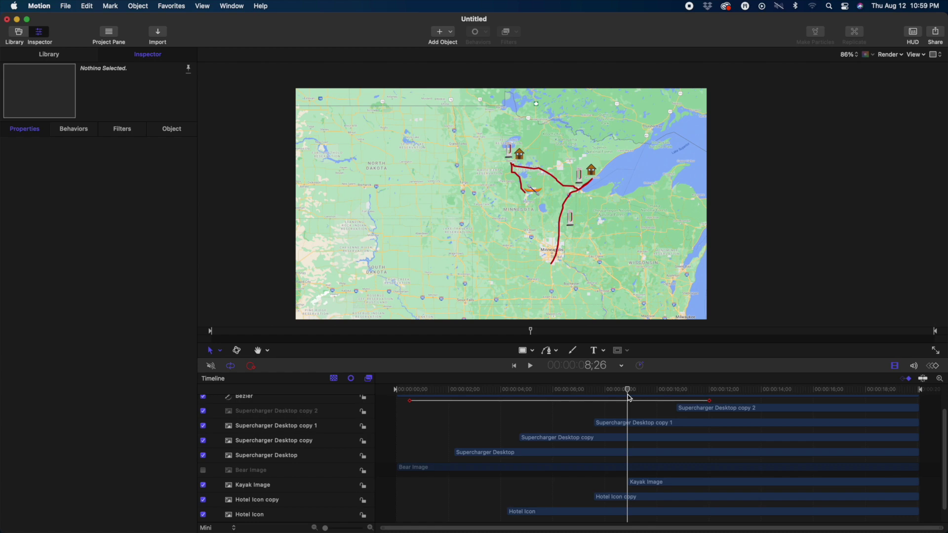
# Enable the bear icon, start it at 6;14, place it by the northern route, and replay from the start
pyautogui.click(203, 471)
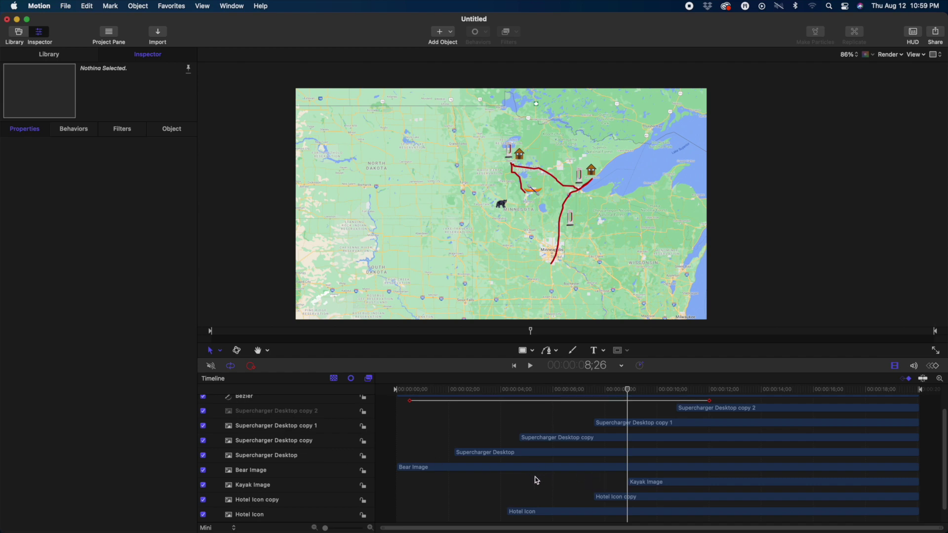
pyautogui.scroll(-1, 537, 480)
pyautogui.click(522, 459)
pyautogui.press('i')
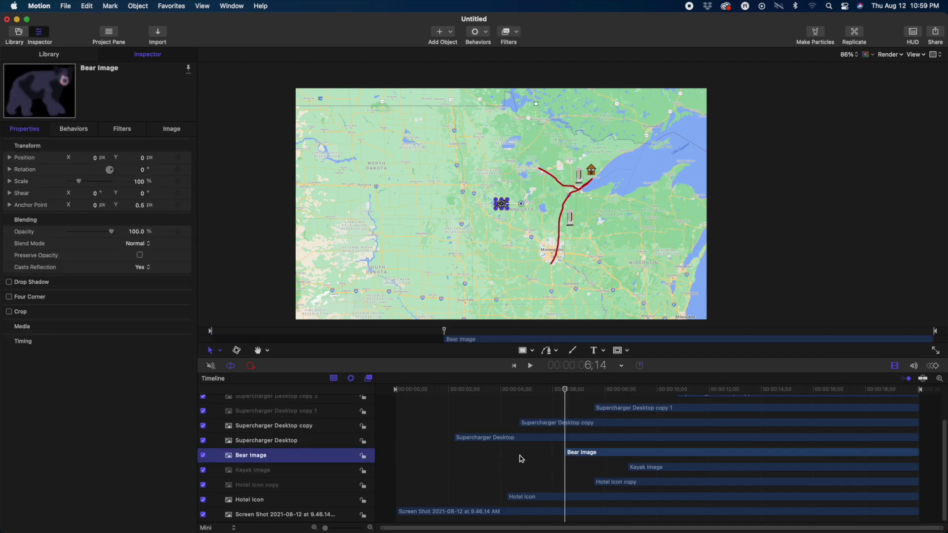
pyautogui.moveTo(95, 159); pyautogui.dragTo(160, 161)
pyautogui.click(425, 449)
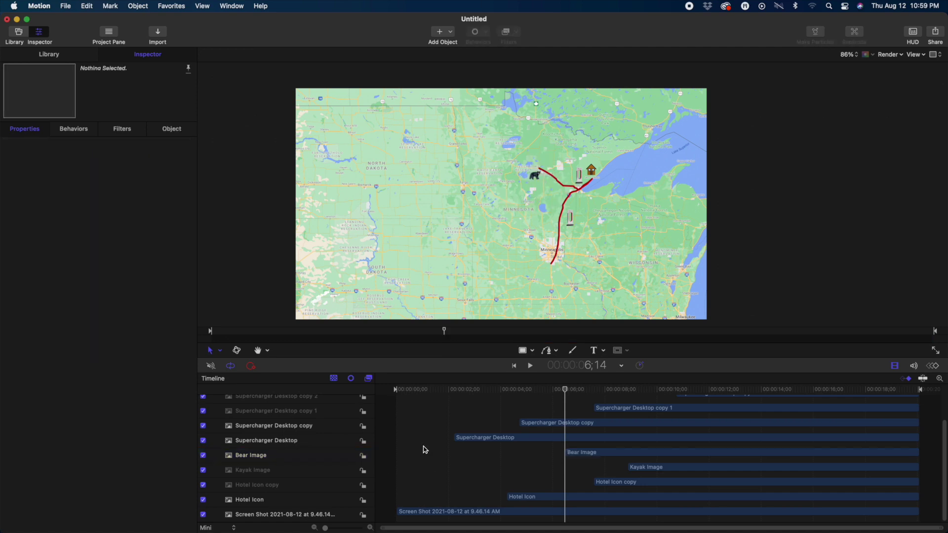
pyautogui.moveTo(415, 391); pyautogui.dragTo(395, 390)
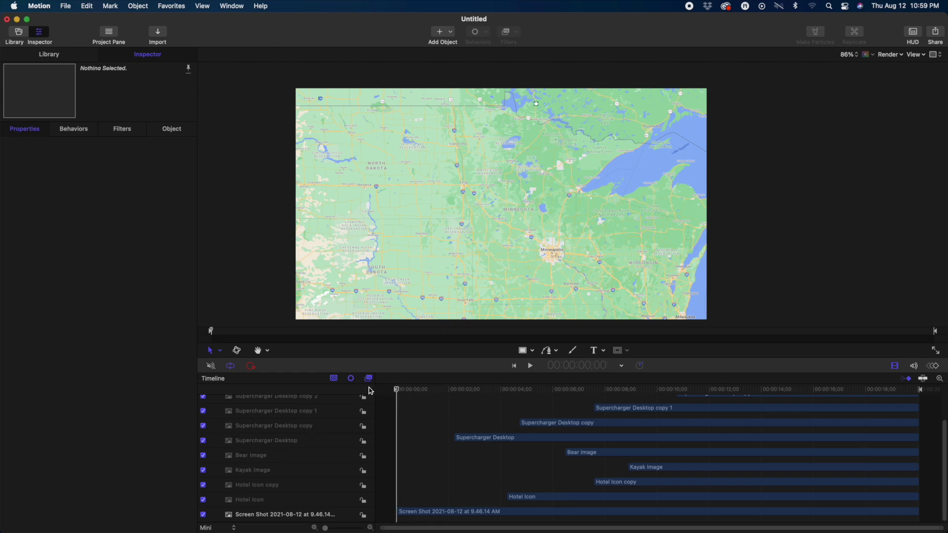
pyautogui.press('space')
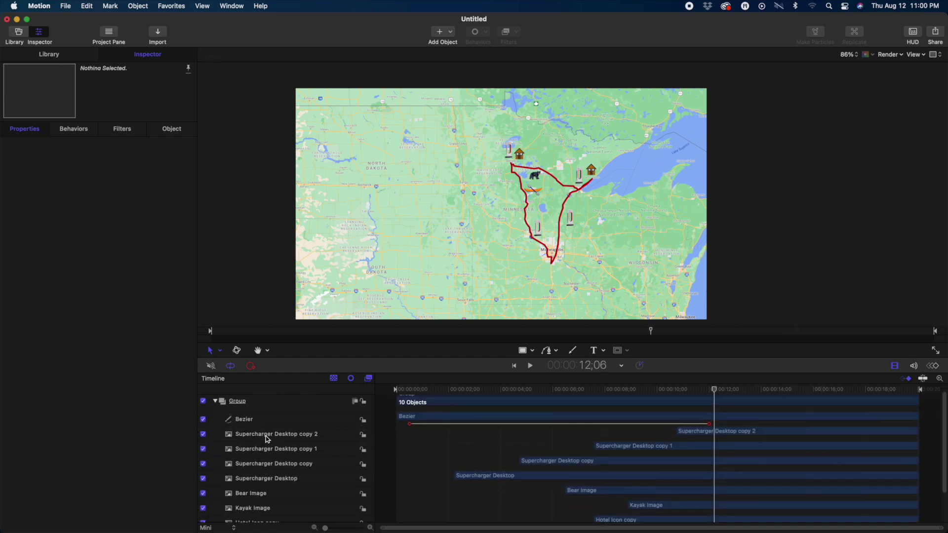
# Select the Supercharger Desktop copy 2 layer after the preview finishes
pyautogui.click(267, 435)
# Group the four Supercharger layers and name the group 'Superchargers'
pyautogui.keyDown('shift'); pyautogui.click(259, 476); pyautogui.keyUp('shift')
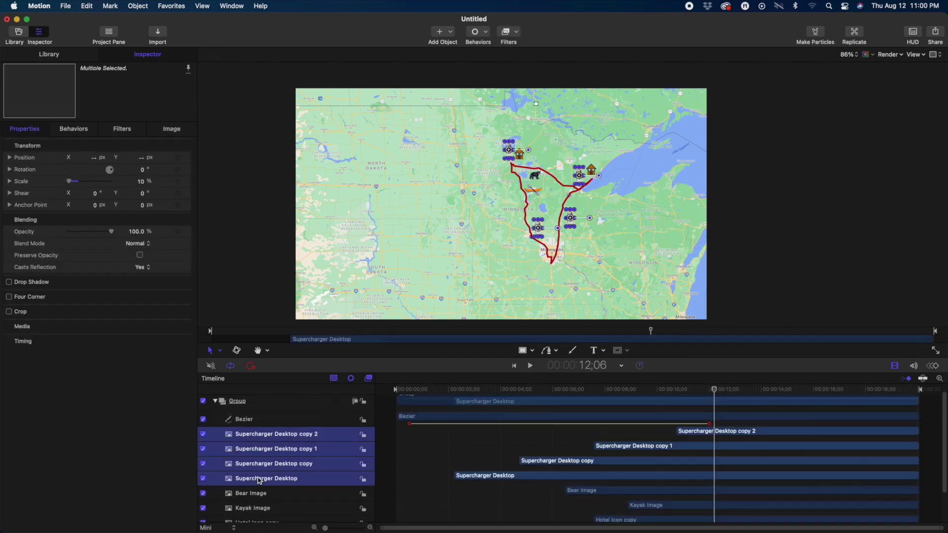
pyautogui.rightClick(258, 476)
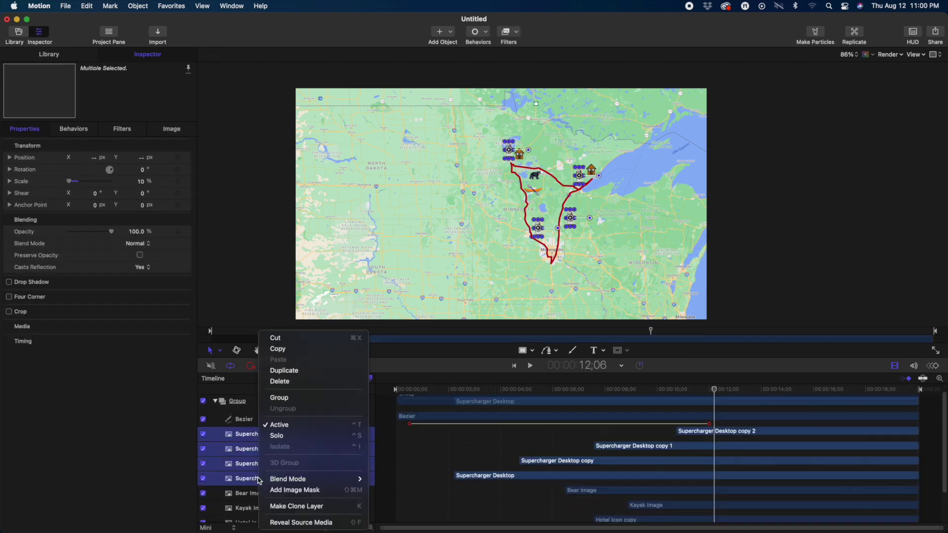
pyautogui.click(278, 398)
pyautogui.doubleClick(249, 439)
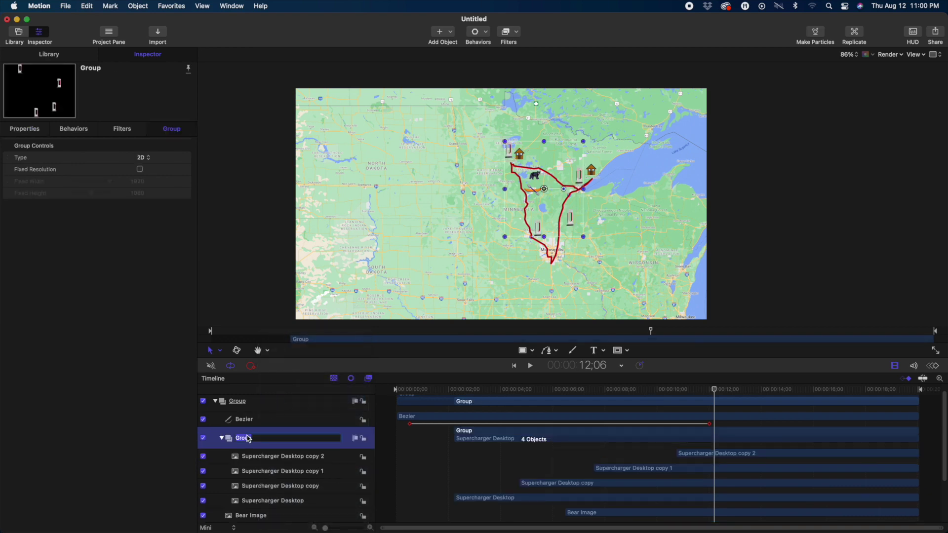
pyautogui.write('Superchargers')
pyautogui.press('Return')
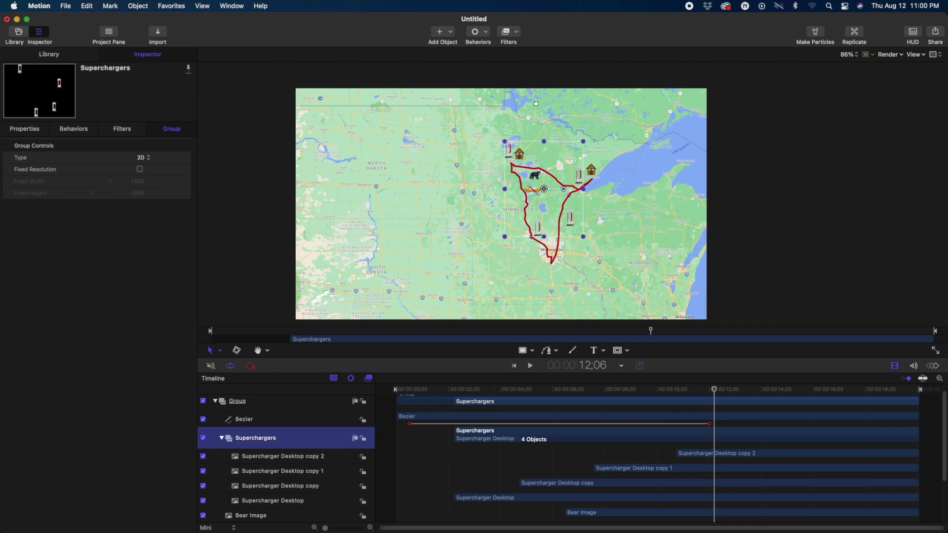
pyautogui.click(222, 439)
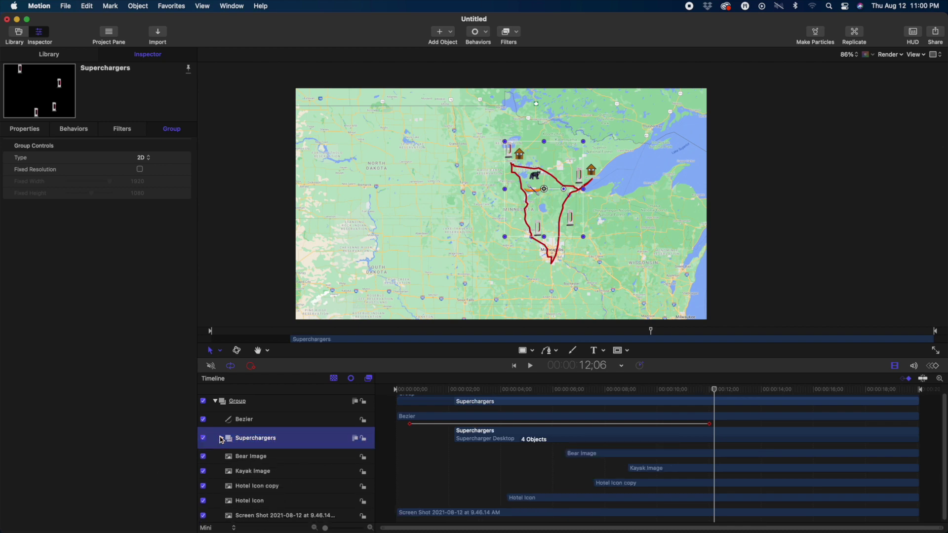
# Rename the Bezier route layer to 'Route'
pyautogui.doubleClick(244, 420)
pyautogui.write('R')
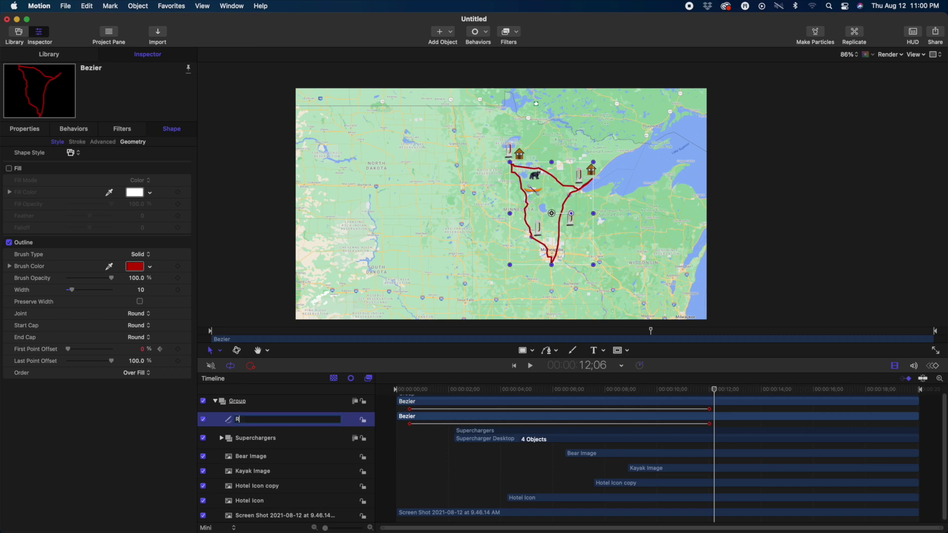
pyautogui.write('oute')
pyautogui.press('Return')
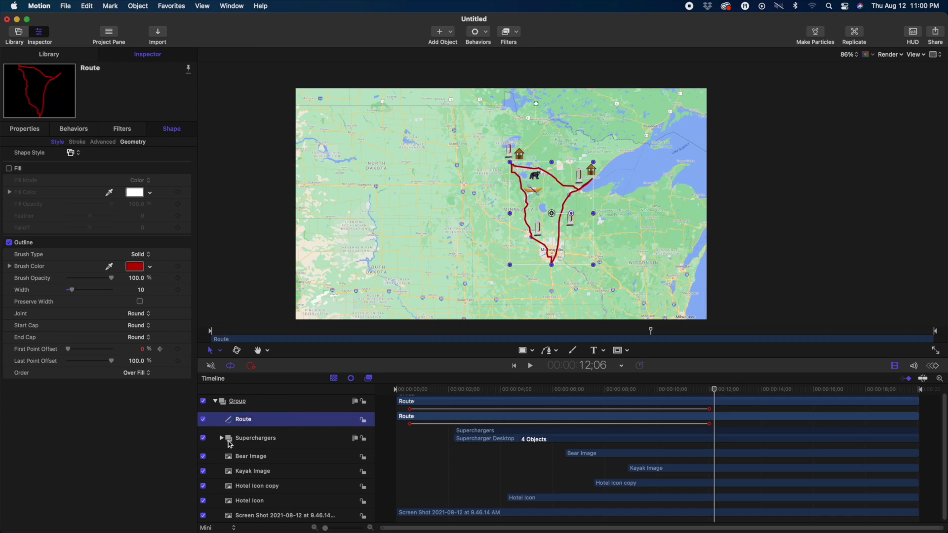
# Group the two hotel icon layers and name the group 'Hotels'
pyautogui.click(250, 457)
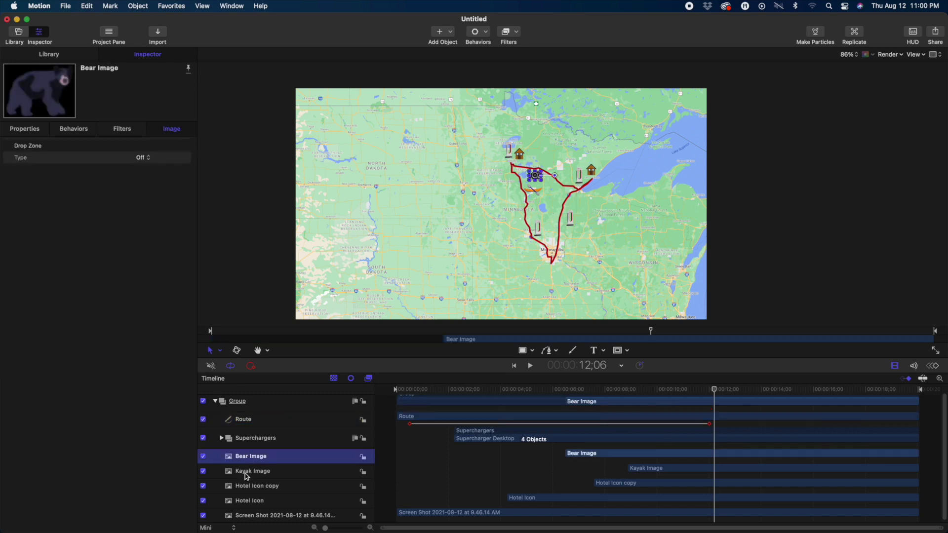
pyautogui.click(252, 486)
pyautogui.keyDown('shift'); pyautogui.click(250, 501); pyautogui.keyUp('shift')
pyautogui.rightClick(251, 500)
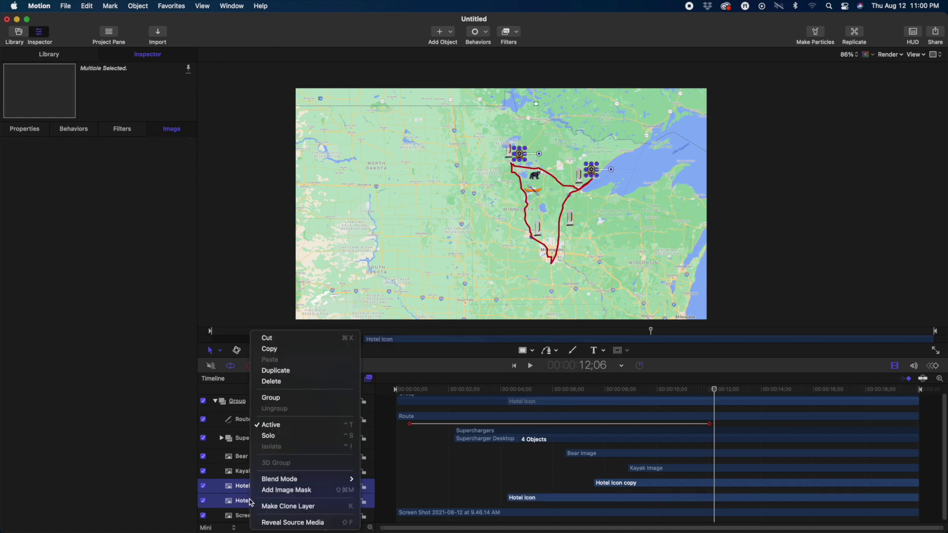
pyautogui.click(281, 404)
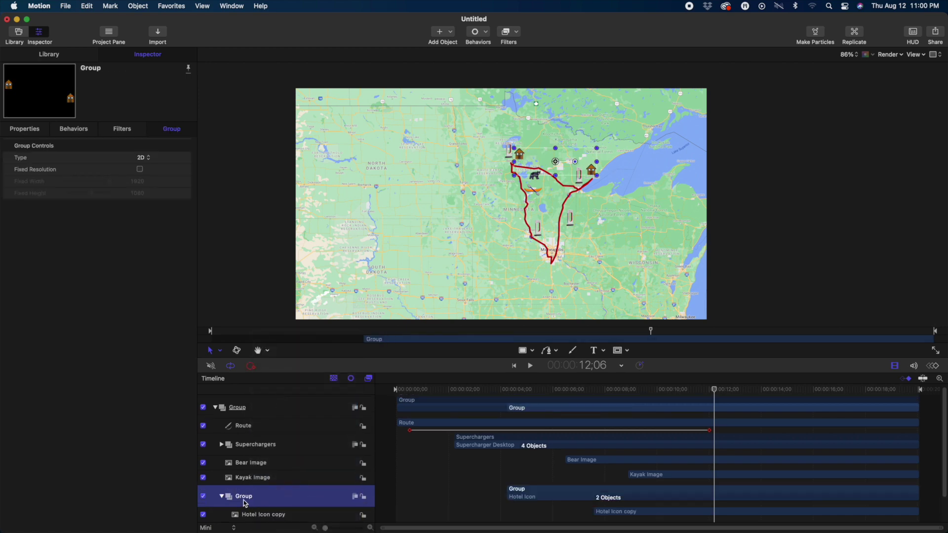
pyautogui.doubleClick(243, 499)
pyautogui.write('H')
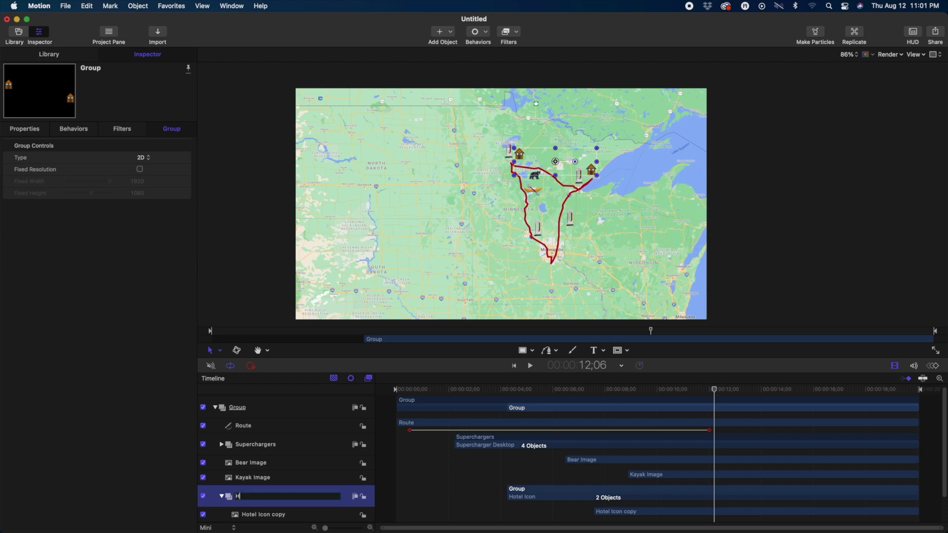
pyautogui.write('otels')
pyautogui.press('Return')
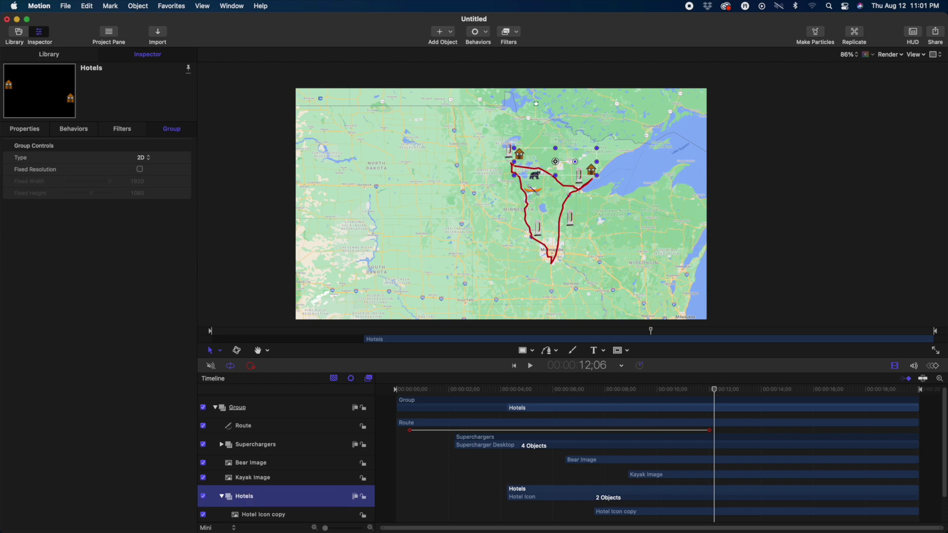
pyautogui.click(221, 498)
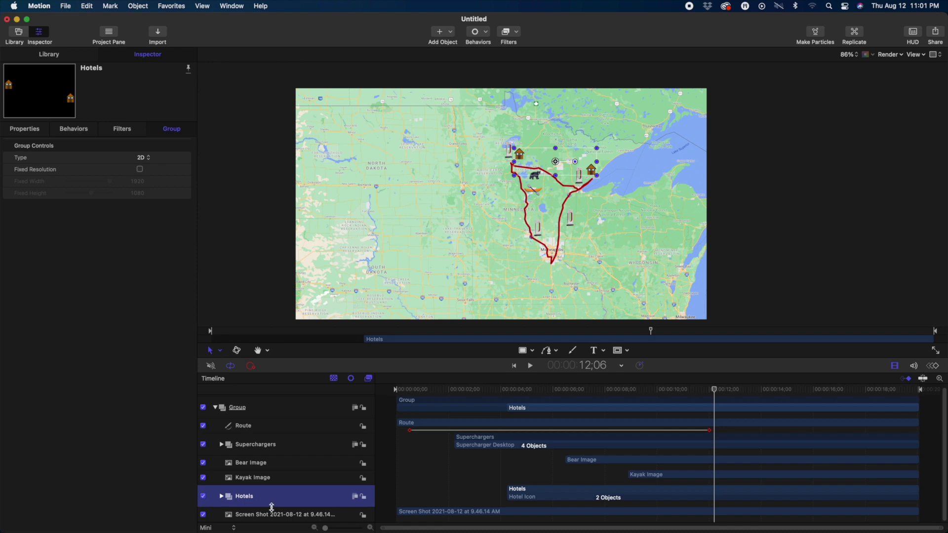
pyautogui.click(267, 413)
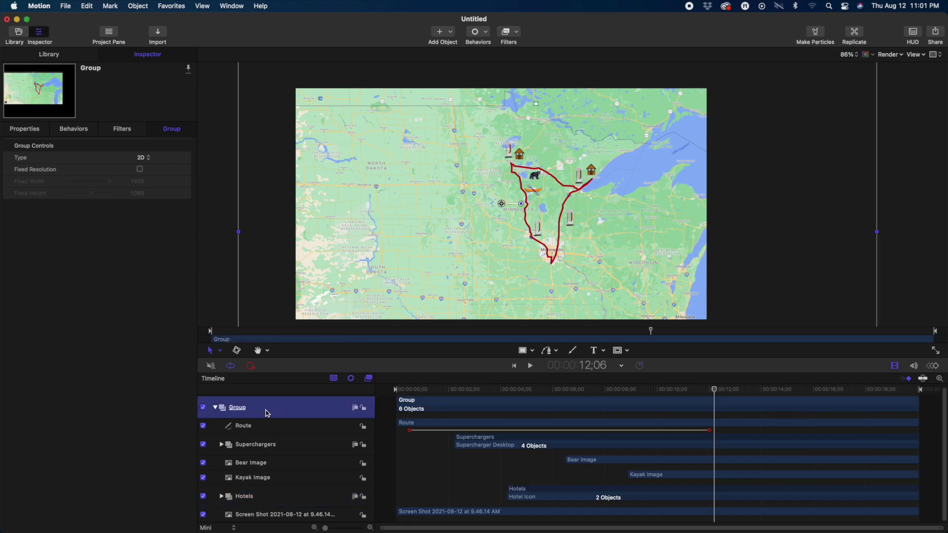
# Add Position and Scale keyframes to the map group, moving the starting keyframe to frame 15
pyautogui.click(215, 407)
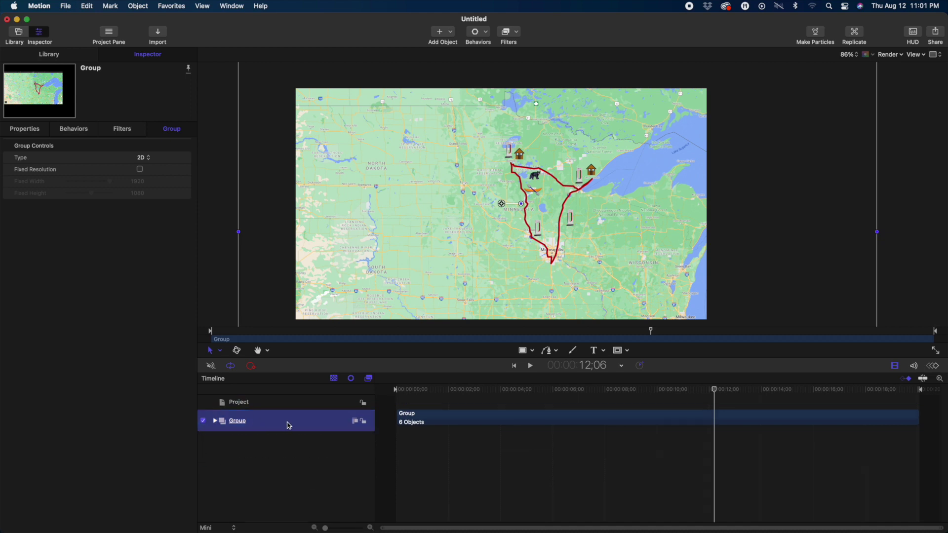
pyautogui.click(417, 390)
pyautogui.moveTo(418, 390); pyautogui.dragTo(396, 391)
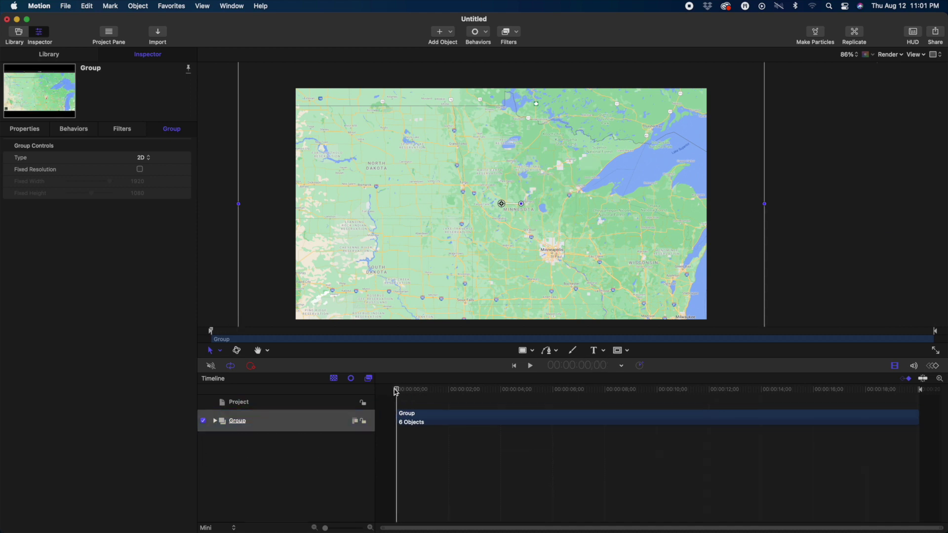
pyautogui.click(277, 423)
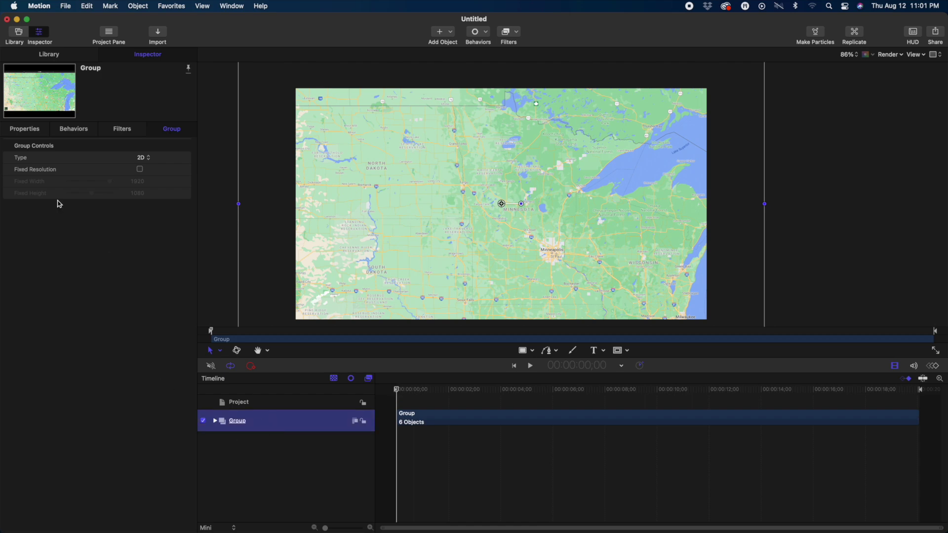
pyautogui.click(25, 129)
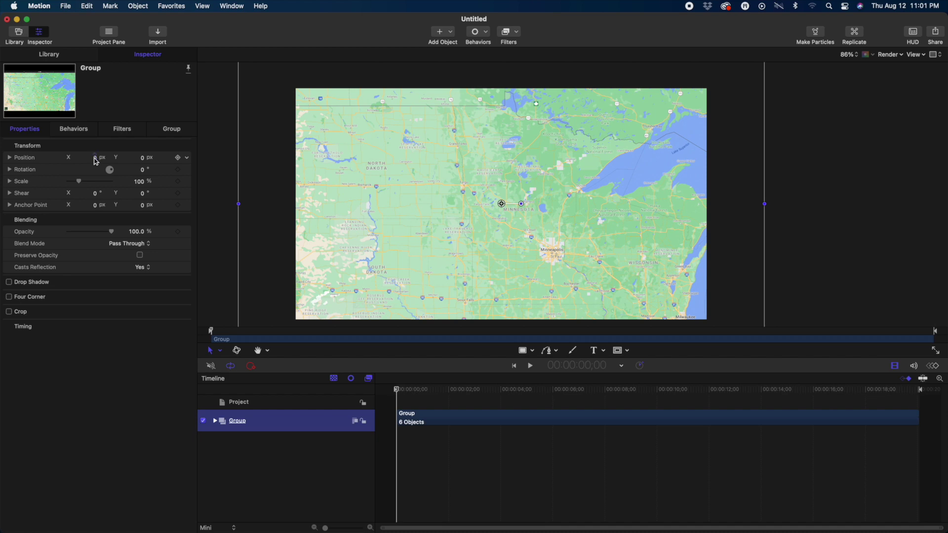
pyautogui.click(179, 158)
pyautogui.click(178, 182)
pyautogui.moveTo(402, 393)
pyautogui.mouseDown()
pyautogui.moveTo(423, 392)
pyautogui.moveTo(411, 392)
pyautogui.mouseUp()
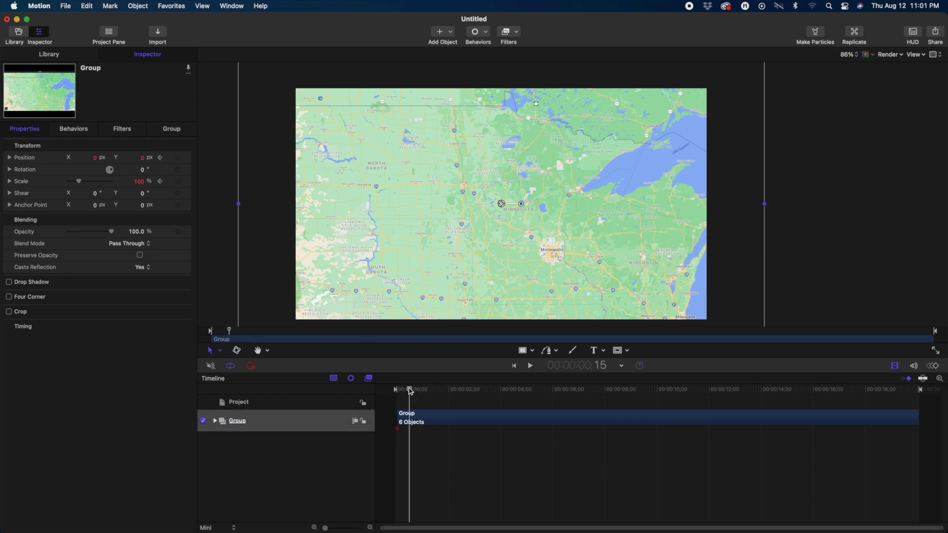
pyautogui.moveTo(397, 429); pyautogui.dragTo(407, 429)
# At about 12;02, set the group's Scale to 150% and shift it left to X -274.1
pyautogui.moveTo(412, 393); pyautogui.dragTo(712, 393)
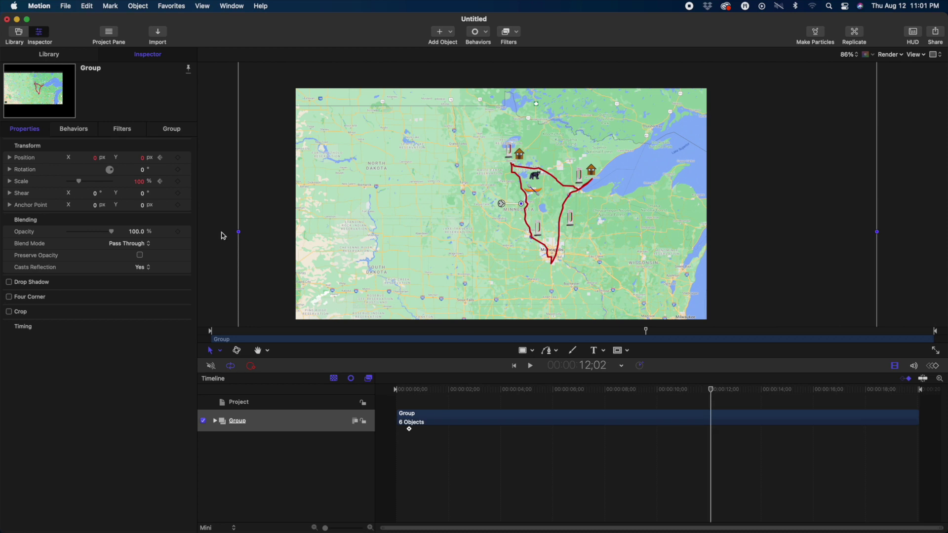
pyautogui.click(140, 181)
pyautogui.write('133')
pyautogui.press('Return')
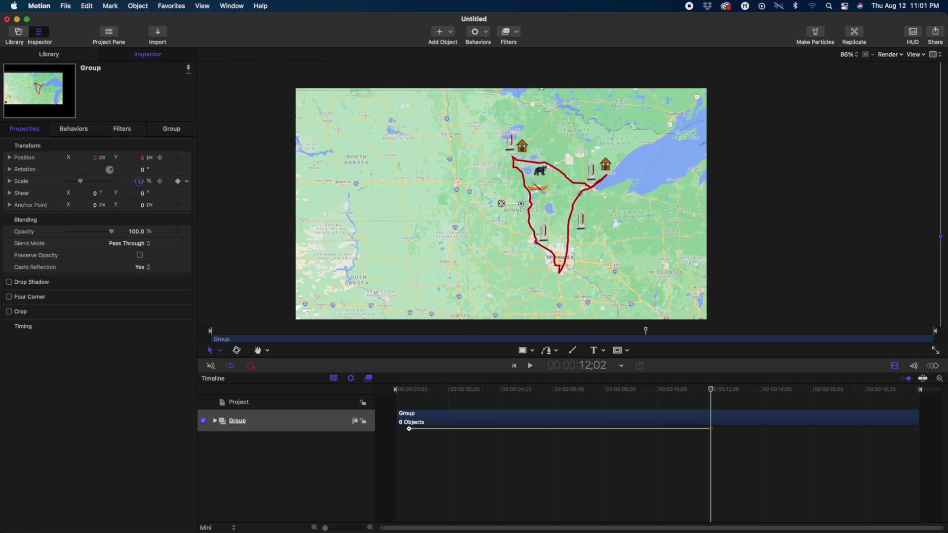
pyautogui.moveTo(140, 182); pyautogui.dragTo(140, 186)
pyautogui.moveTo(95, 158); pyautogui.dragTo(91, 157)
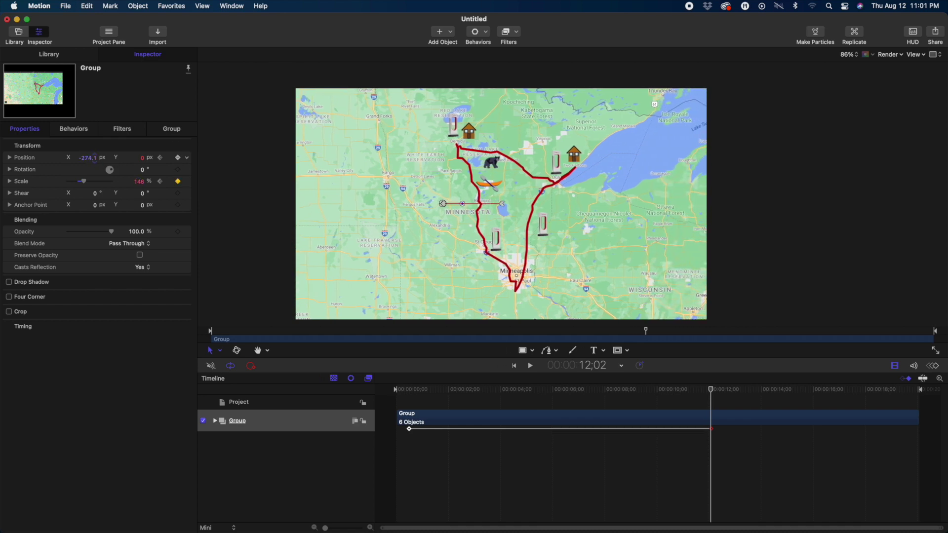
pyautogui.click(140, 181)
pyautogui.write('150')
pyautogui.press('Return')
pyautogui.click(340, 454)
pyautogui.click(396, 390)
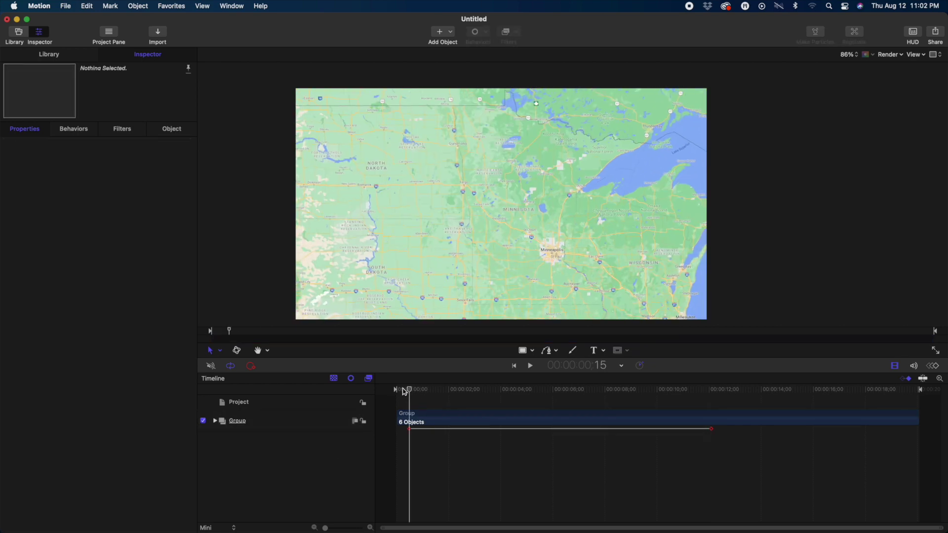
pyautogui.press('space')
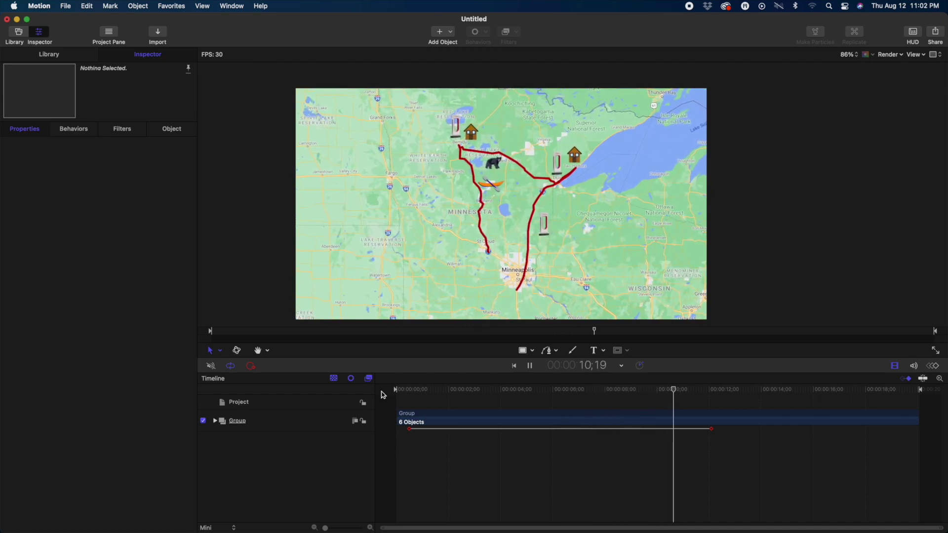
pyautogui.press('space')
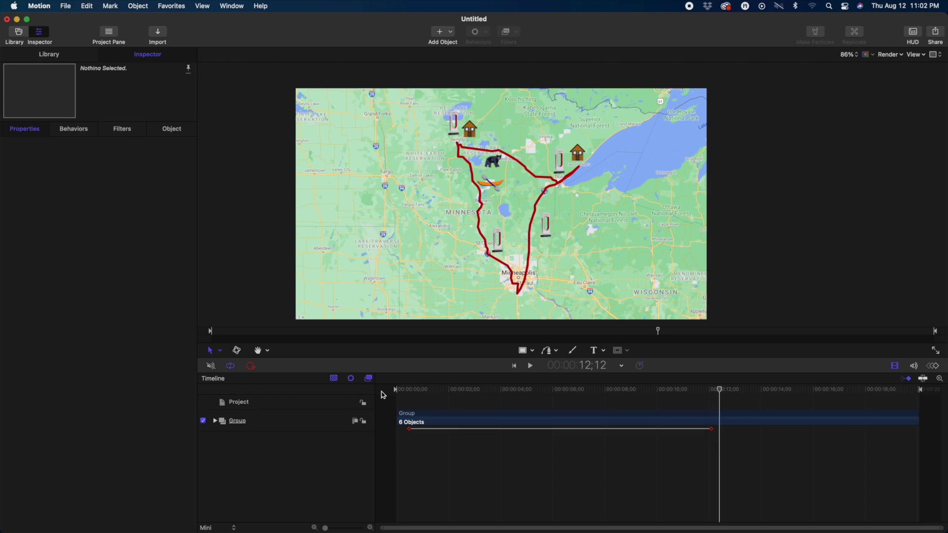
pyautogui.moveTo(442, 393); pyautogui.dragTo(411, 395)
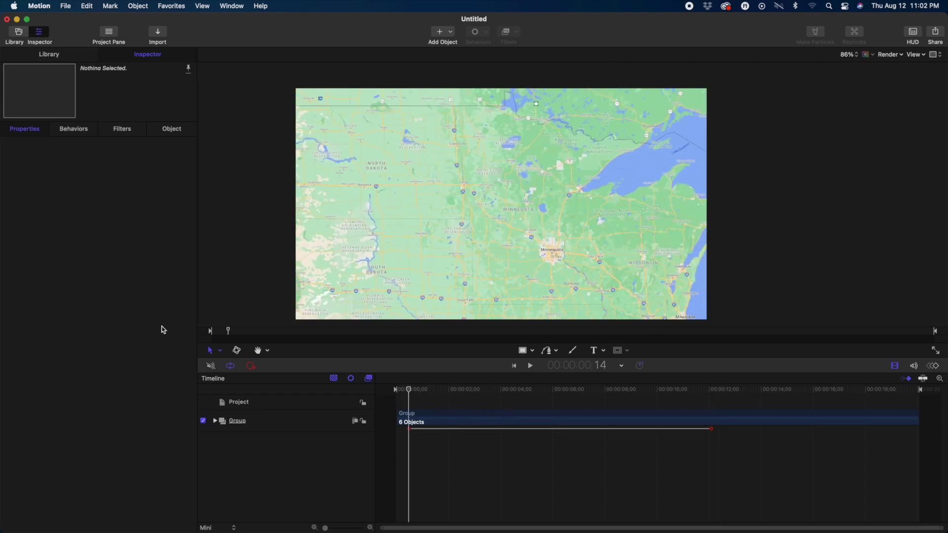
pyautogui.click(265, 433)
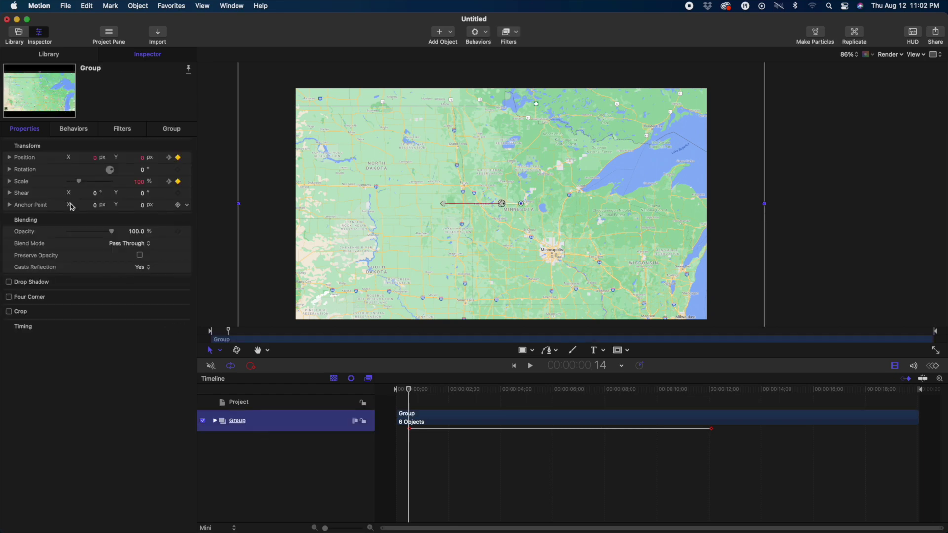
# Tilt the map group to Rotation X -33° at the start and back to 0° at the 12;02 keyframe
pyautogui.click(10, 170)
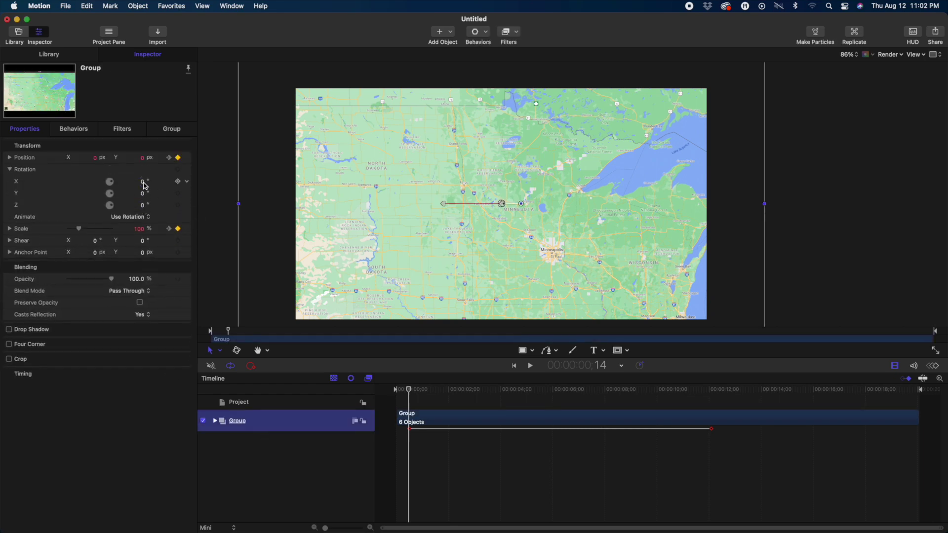
pyautogui.moveTo(143, 182); pyautogui.dragTo(140, 160)
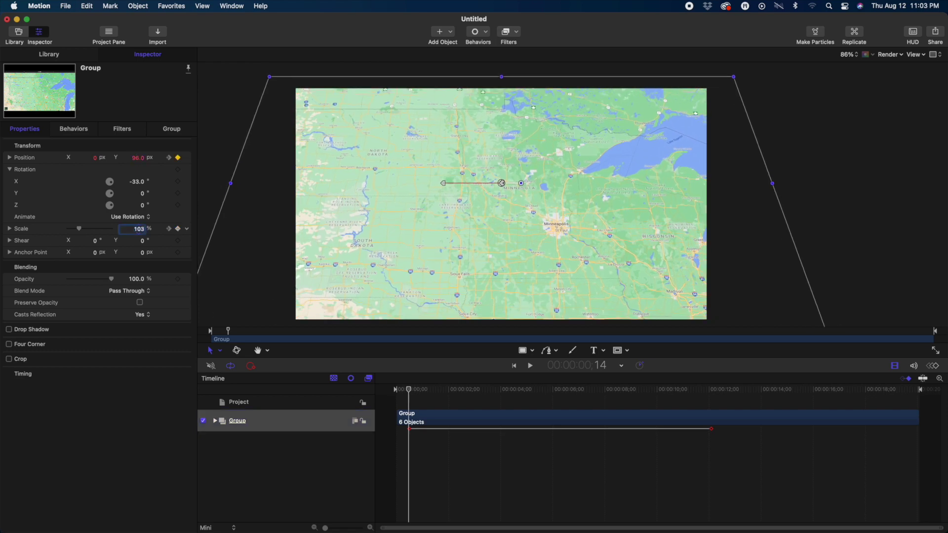
pyautogui.moveTo(412, 390); pyautogui.dragTo(714, 401)
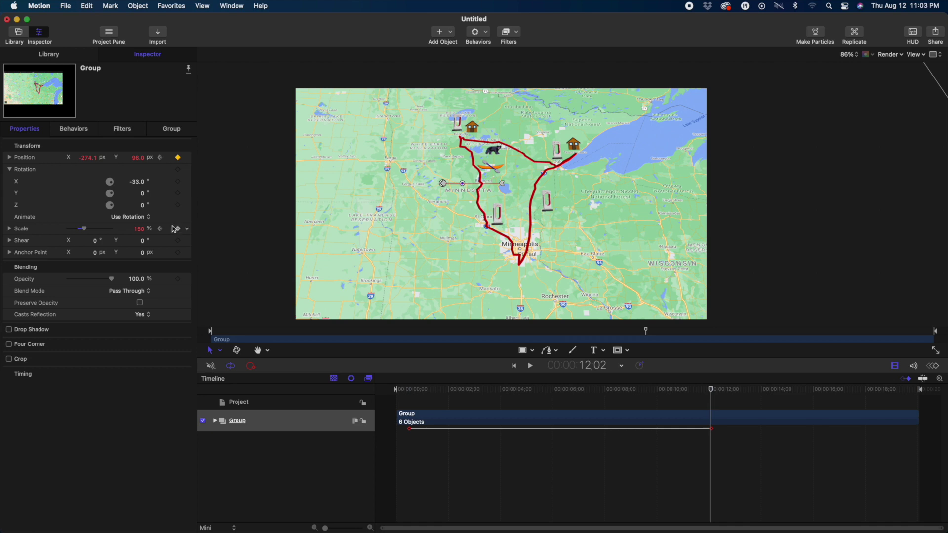
pyautogui.click(140, 182)
pyautogui.click(159, 228)
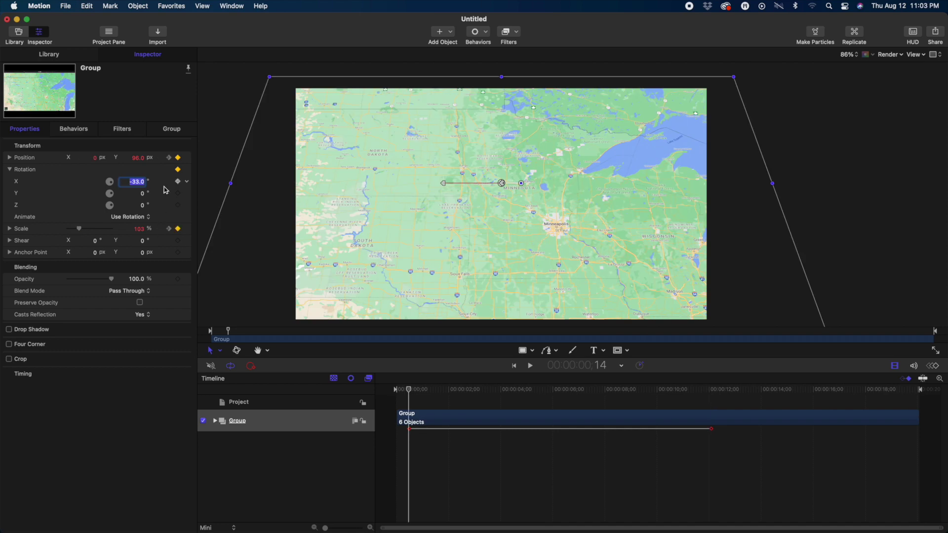
pyautogui.click(171, 229)
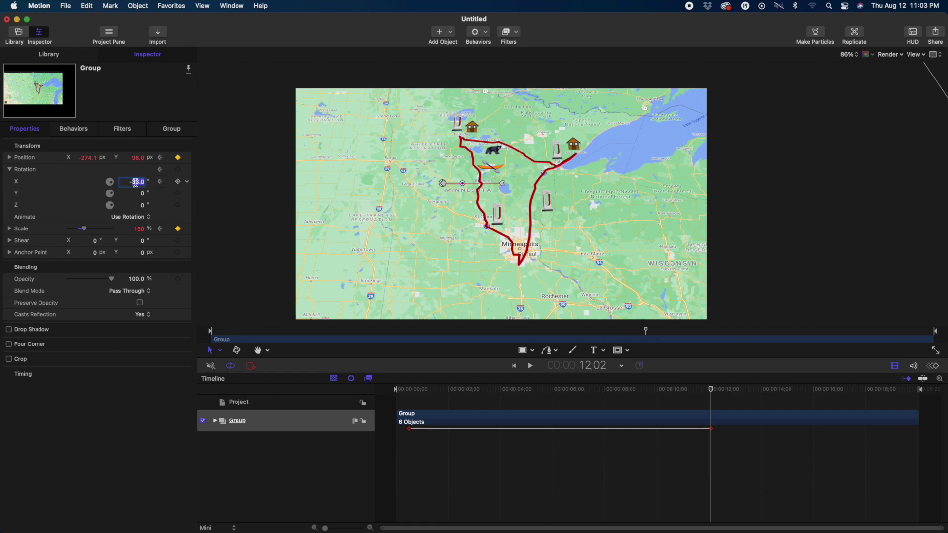
pyautogui.write('0')
pyautogui.press('Return')
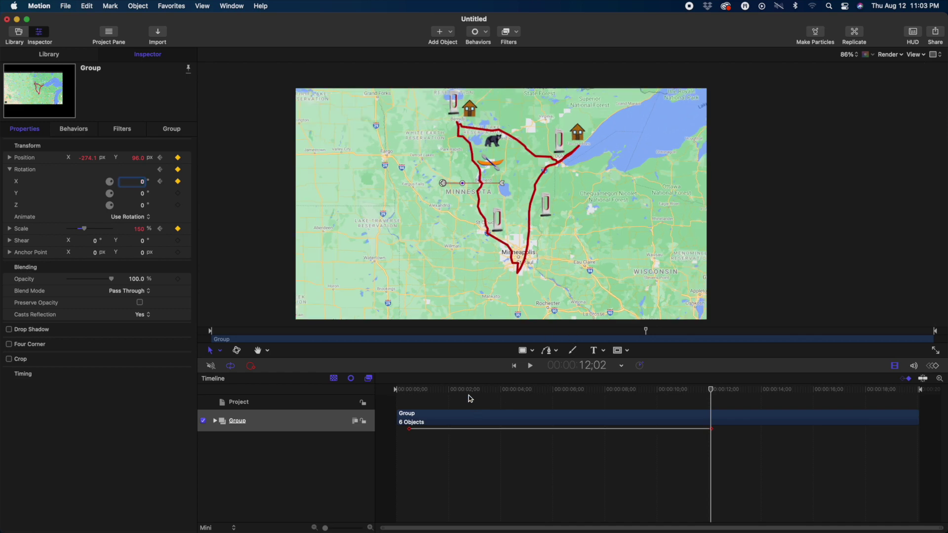
# Play the animation from the start to preview the tilt
pyautogui.moveTo(470, 395); pyautogui.dragTo(376, 398)
pyautogui.press('space')
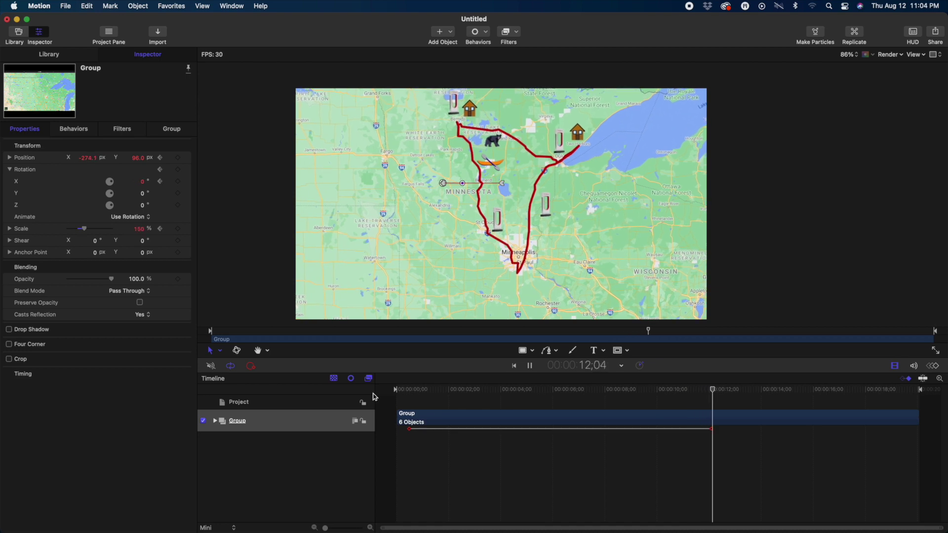
pyautogui.press('space')
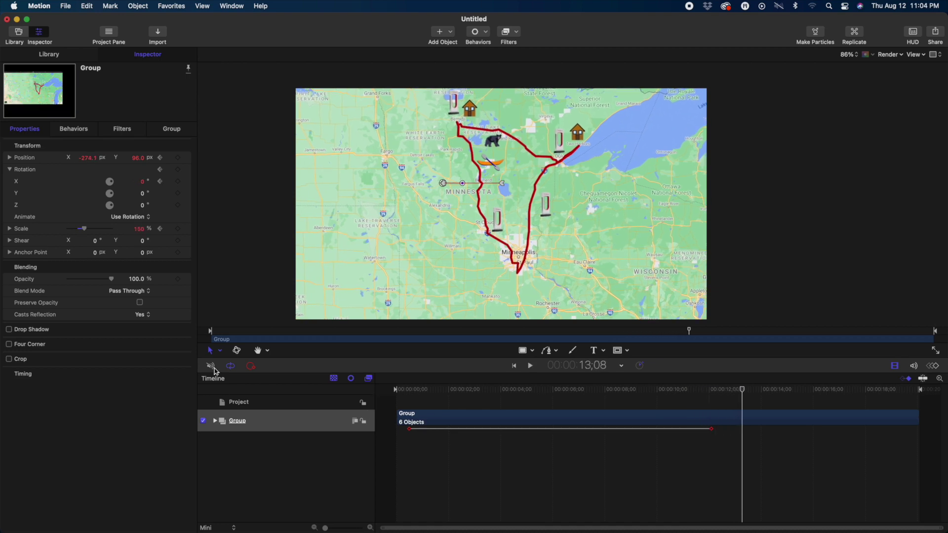
# Delete the map group's animation keyframes
pyautogui.press('Home')
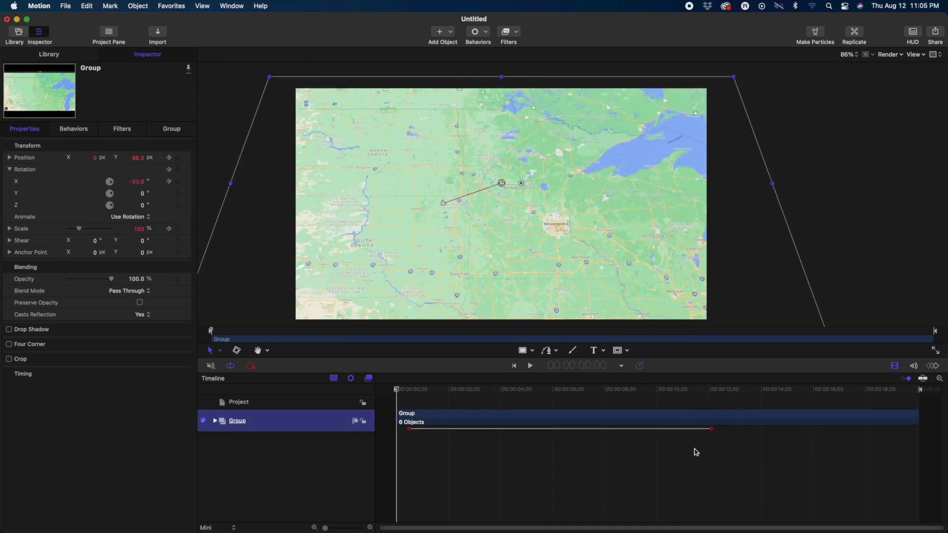
pyautogui.click(713, 432)
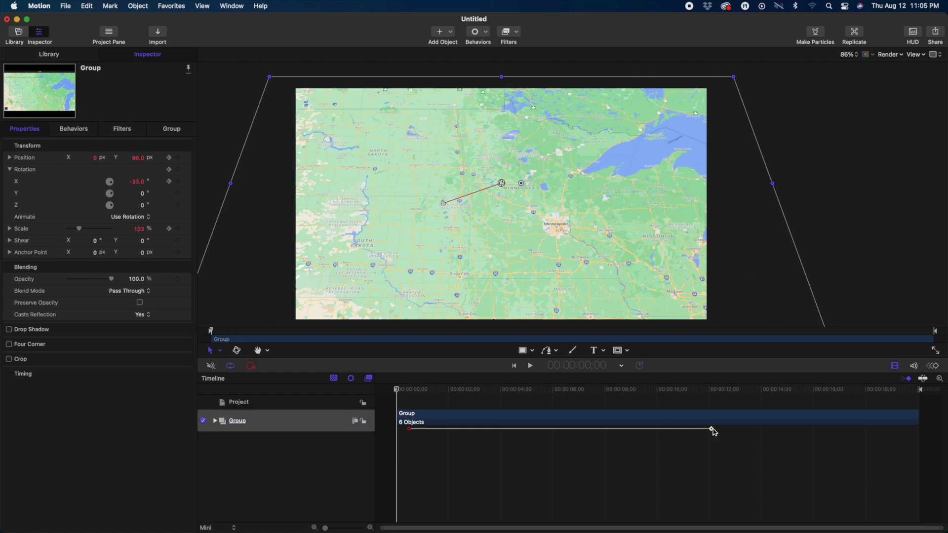
pyautogui.press('super+z')
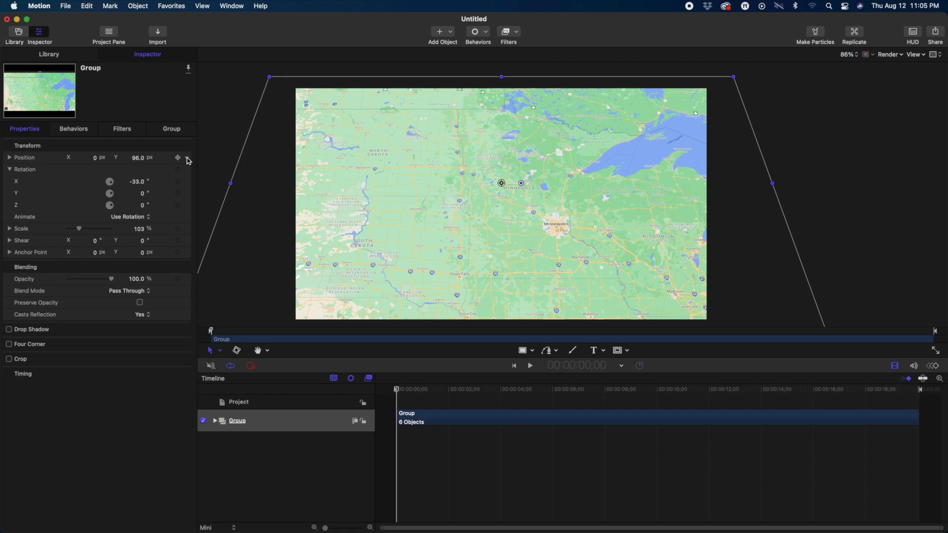
# Reset the group's Position, Rotation and Scale parameters to their defaults
pyautogui.click(188, 160)
pyautogui.click(203, 165)
pyautogui.click(188, 182)
pyautogui.click(200, 188)
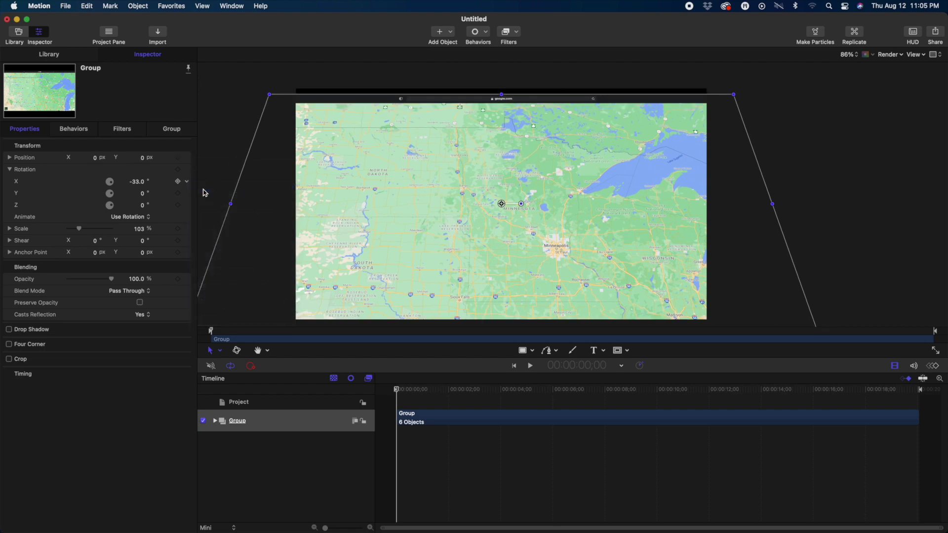
pyautogui.click(178, 185)
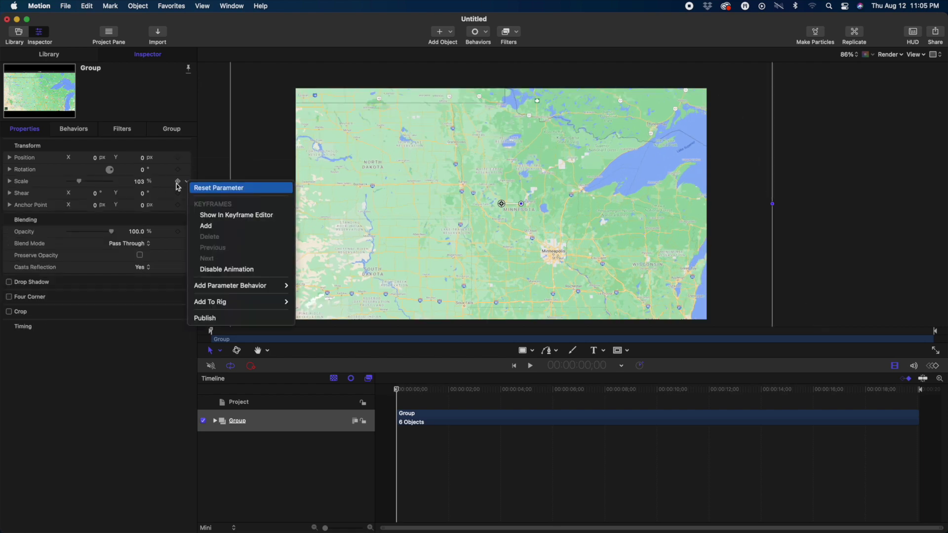
pyautogui.click(208, 191)
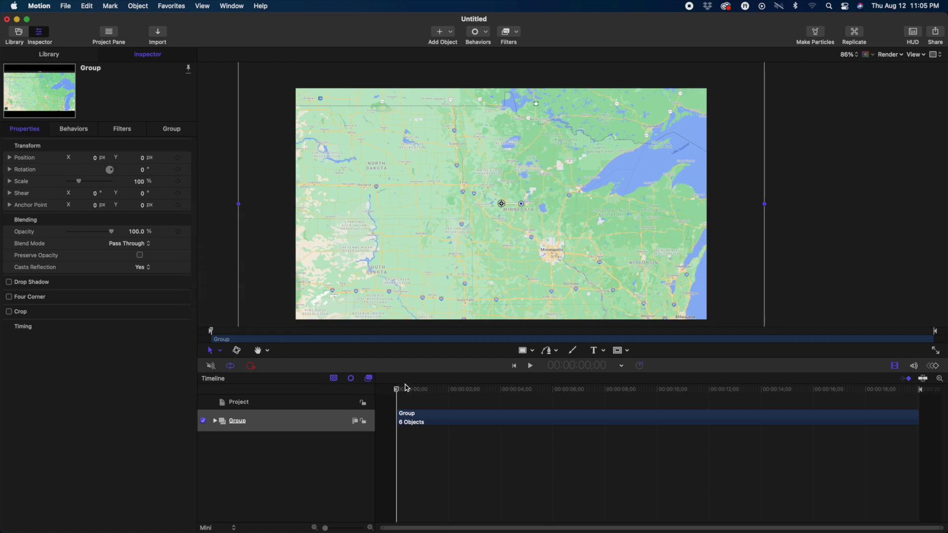
pyautogui.click(451, 37)
# Add a camera with the map groups switched to 3D, then move the playhead just past the start
pyautogui.click(452, 62)
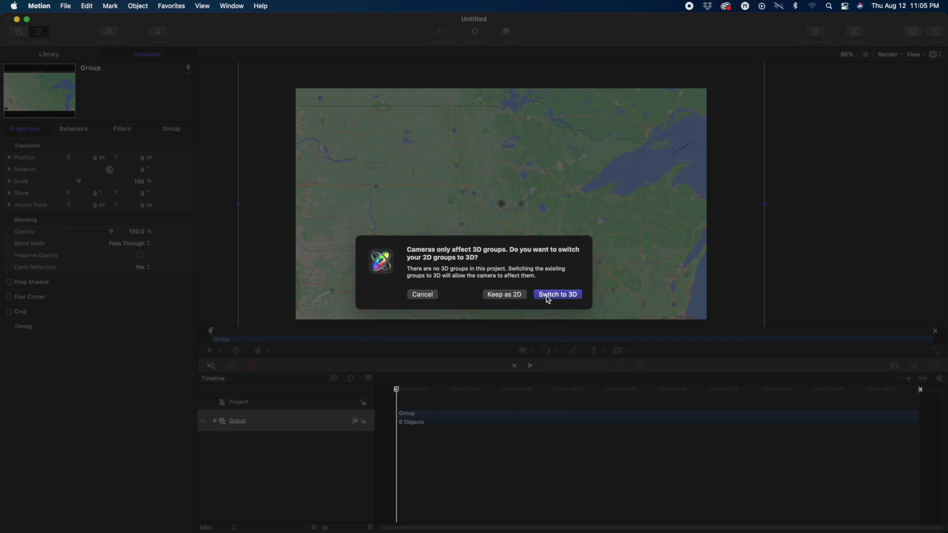
pyautogui.click(548, 295)
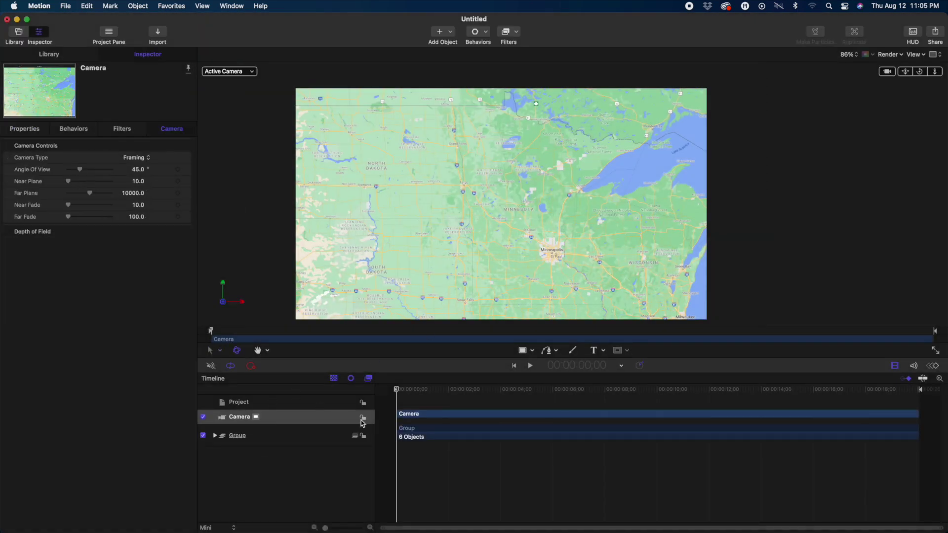
pyautogui.moveTo(399, 391); pyautogui.dragTo(411, 394)
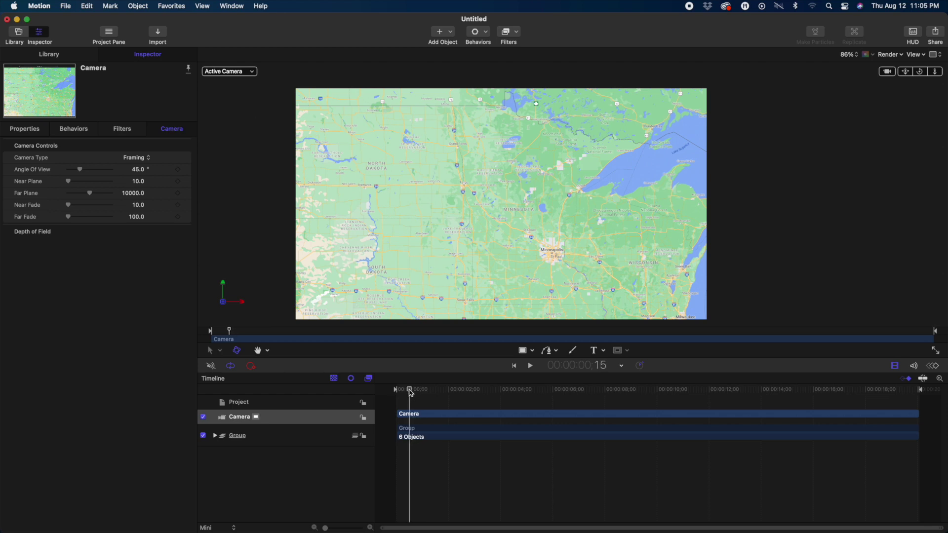
pyautogui.click(490, 35)
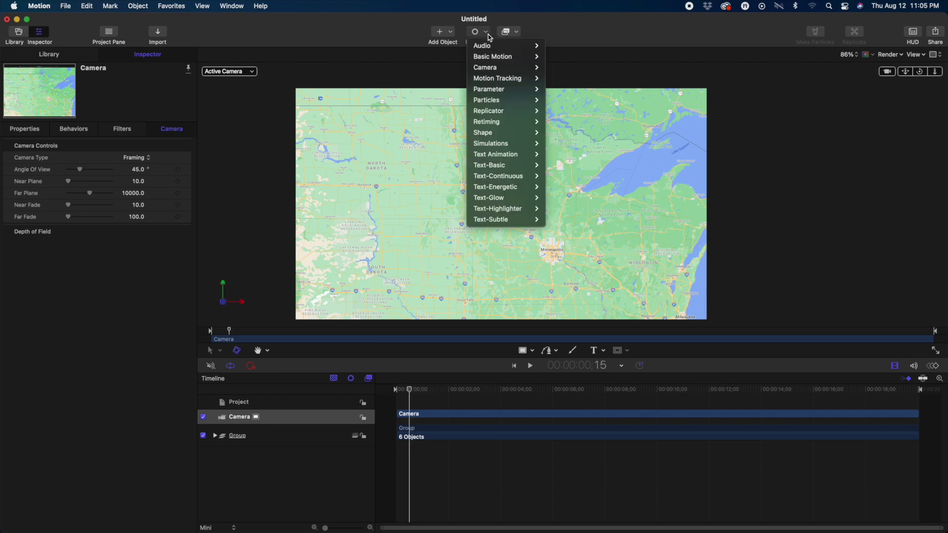
# Add a Sweep behavior to the camera that tilts on the X axis from 20° to 0°
pyautogui.moveTo(491, 69)
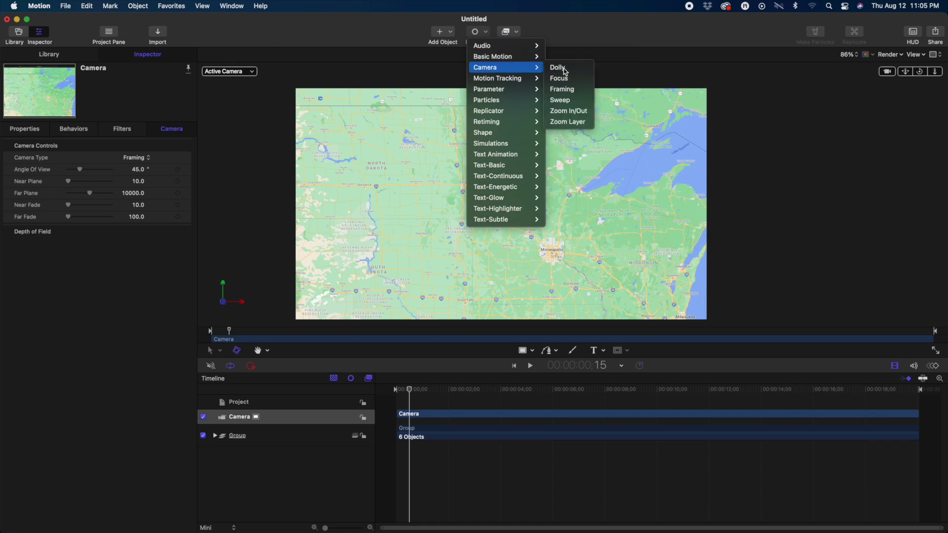
pyautogui.click(561, 101)
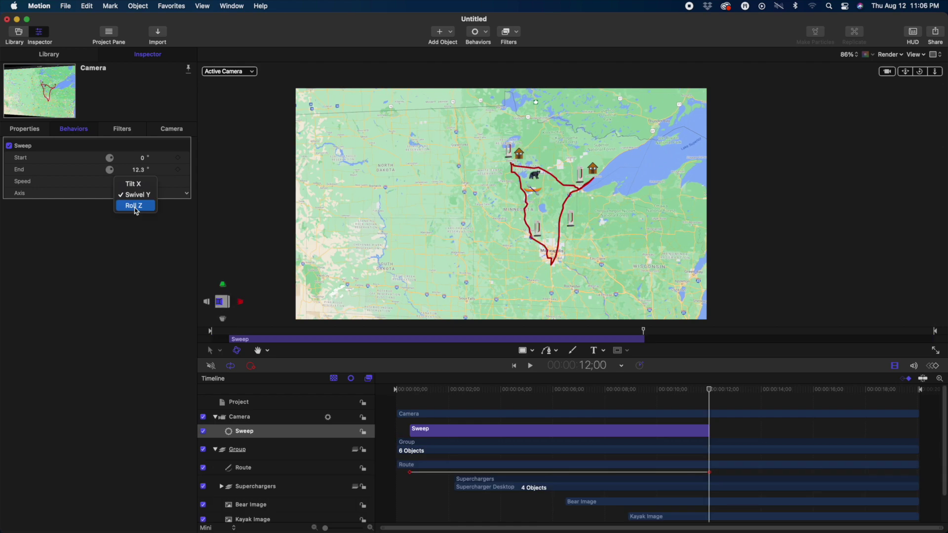
pyautogui.click(134, 206)
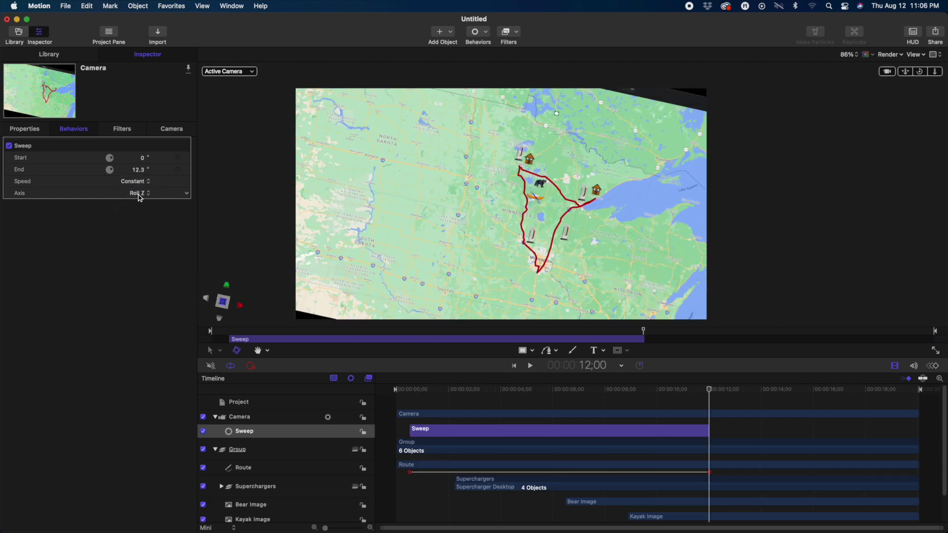
pyautogui.click(142, 193)
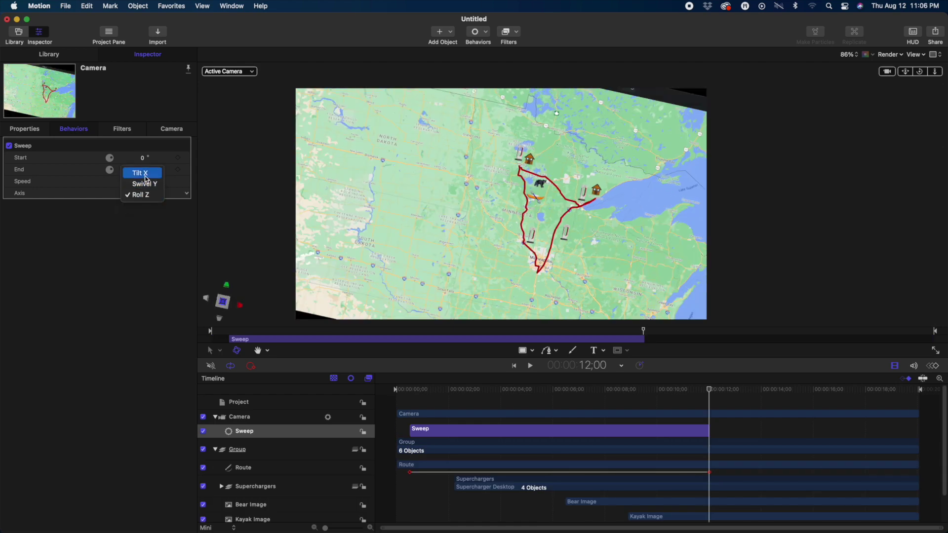
pyautogui.click(144, 173)
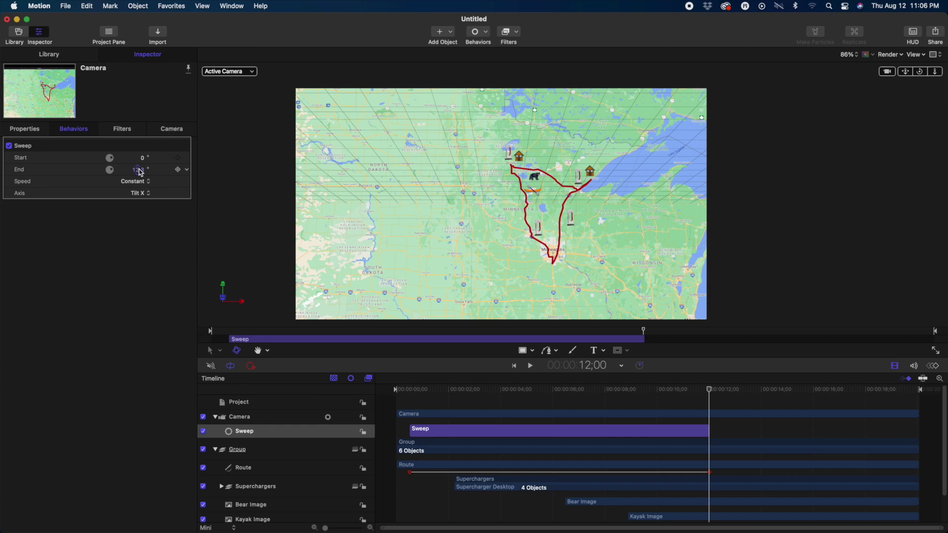
pyautogui.moveTo(140, 173)
pyautogui.mouseDown()
pyautogui.moveTo(123, 172)
pyautogui.moveTo(153, 158)
pyautogui.mouseUp()
pyautogui.press('Home')
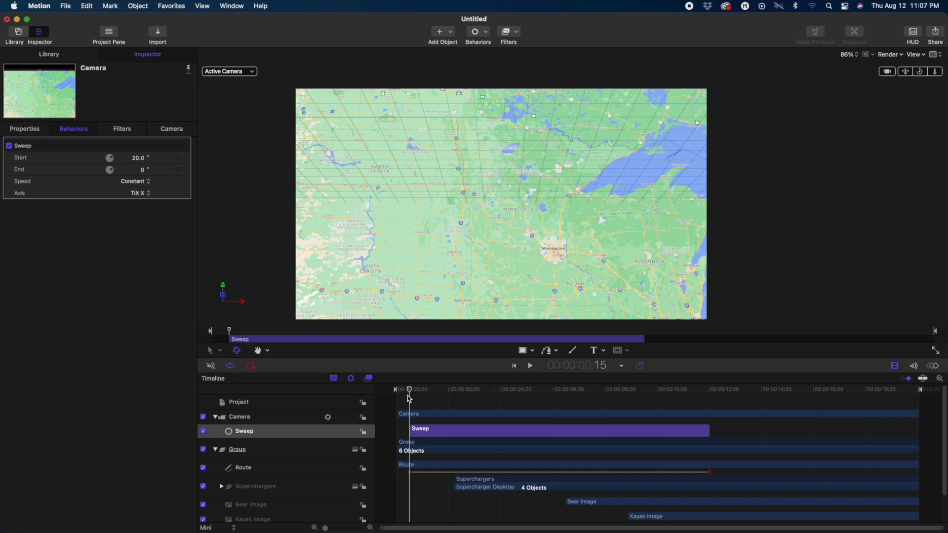
# Add a Dolly behavior to the camera, aligned with the Sweep's start
pyautogui.click(485, 34)
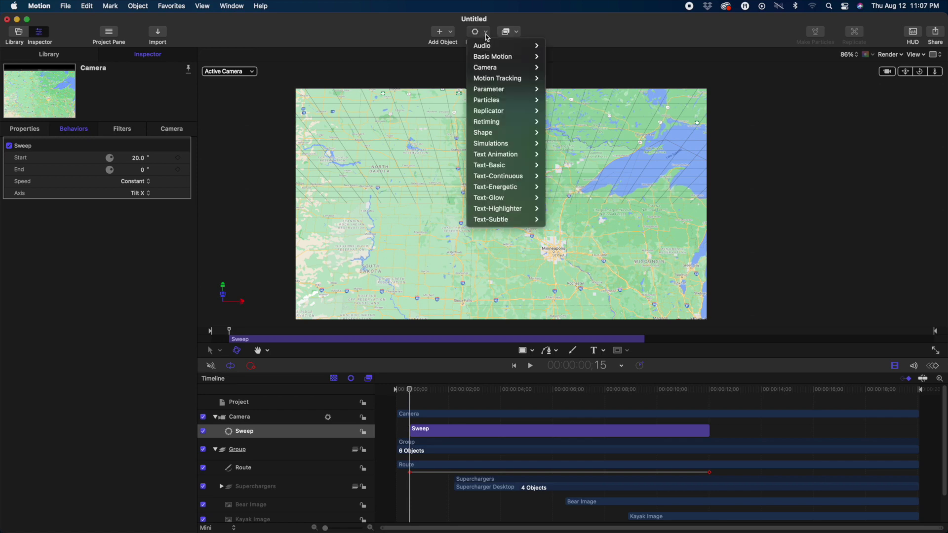
pyautogui.moveTo(490, 61)
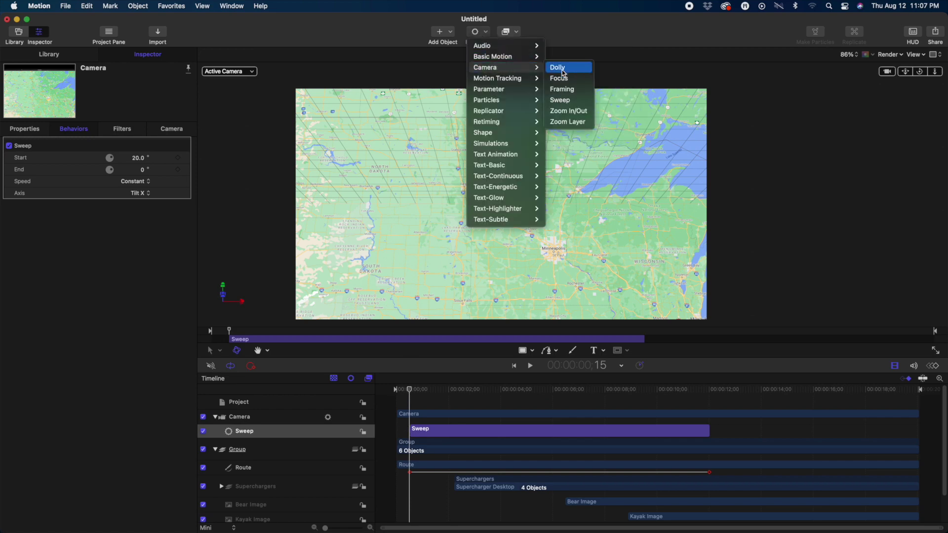
pyautogui.click(555, 67)
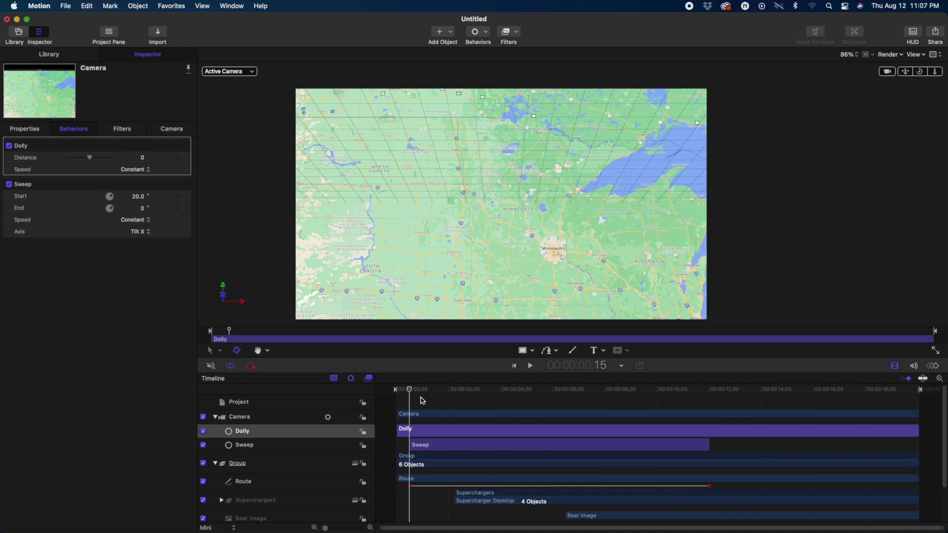
pyautogui.moveTo(404, 431); pyautogui.dragTo(417, 443)
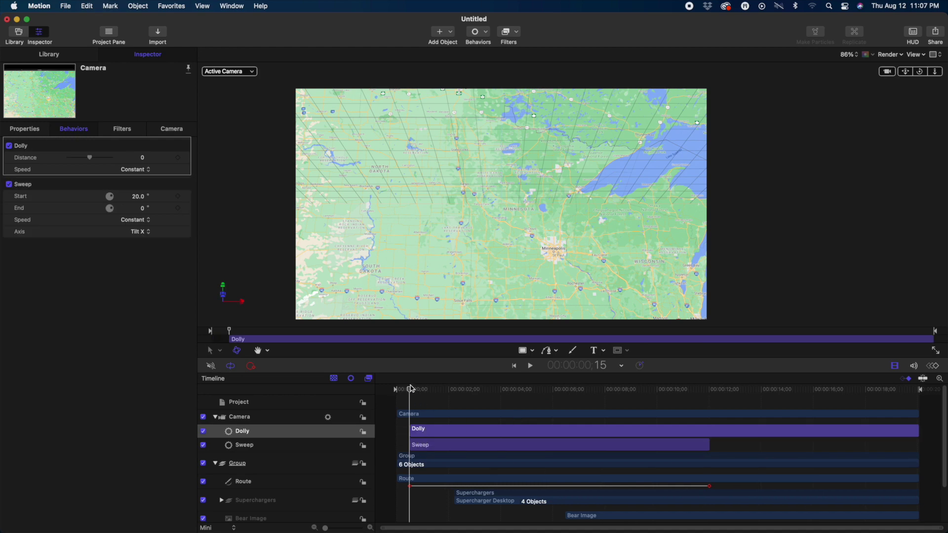
# End the Dolly at 12 seconds, set its Distance to 912, and preview from the start
pyautogui.moveTo(417, 390); pyautogui.dragTo(710, 411)
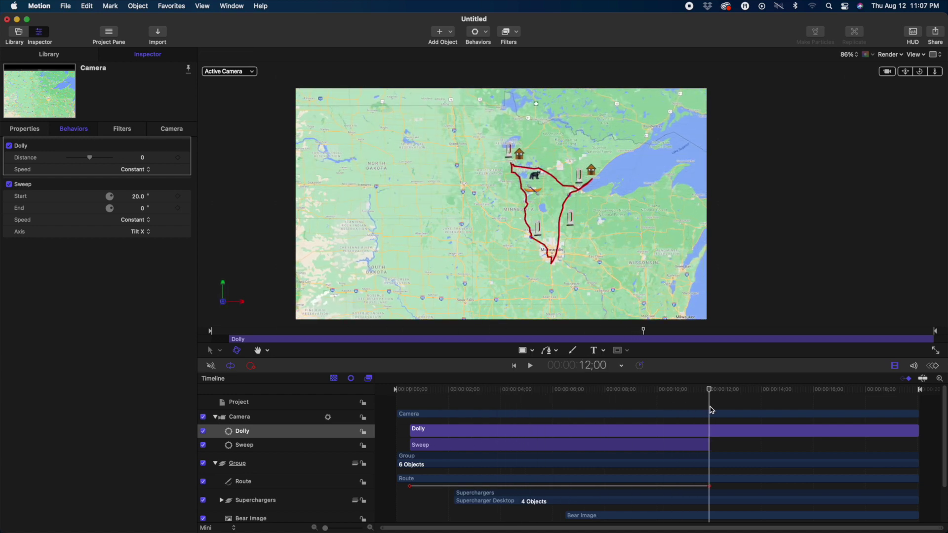
pyautogui.press('o')
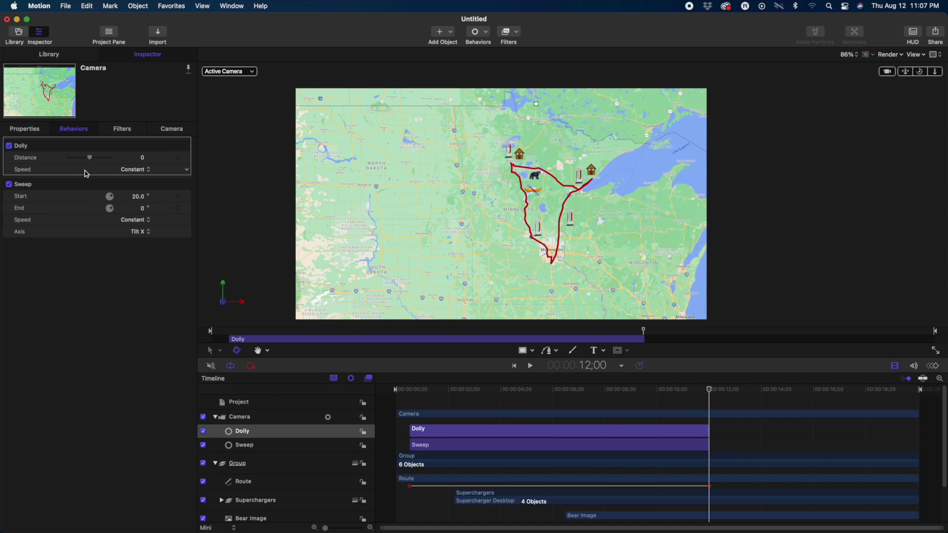
pyautogui.moveTo(91, 159); pyautogui.dragTo(92, 161)
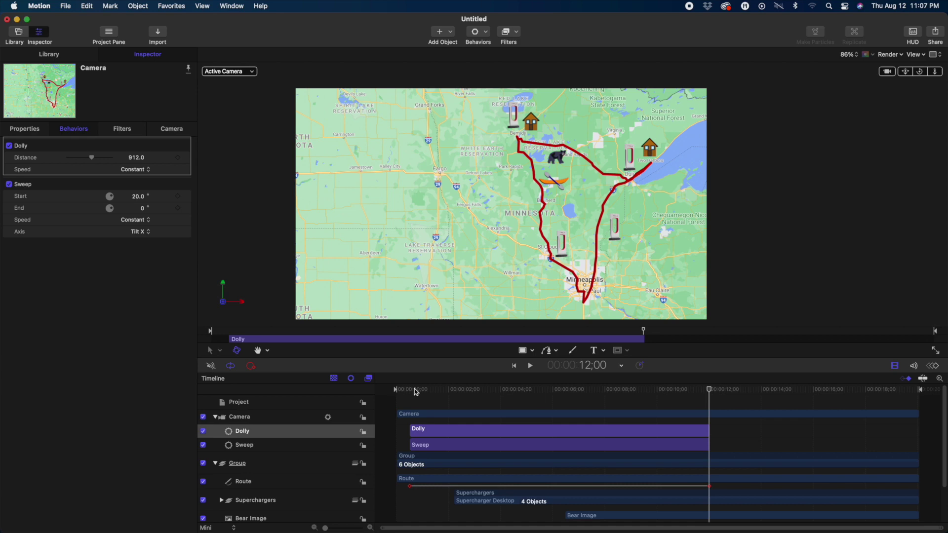
pyautogui.moveTo(416, 393); pyautogui.dragTo(410, 392)
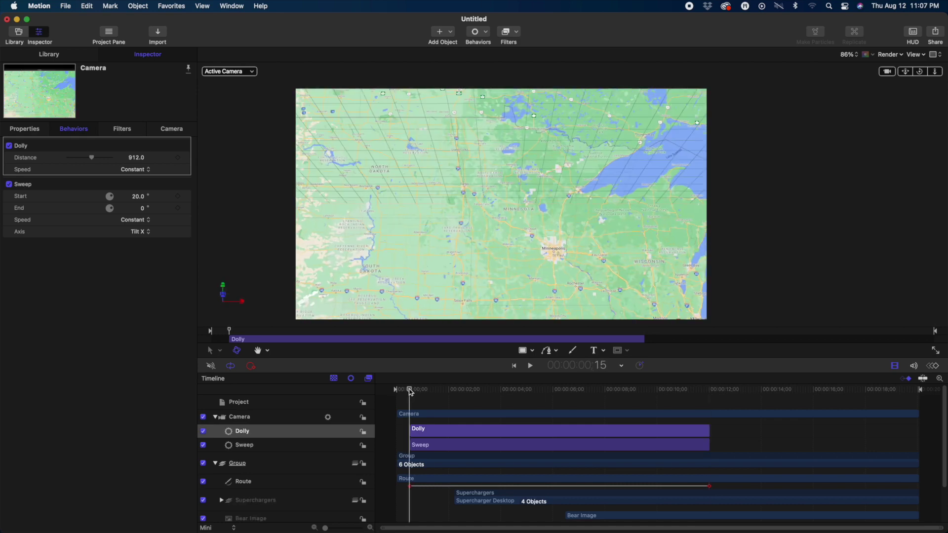
pyautogui.press('space')
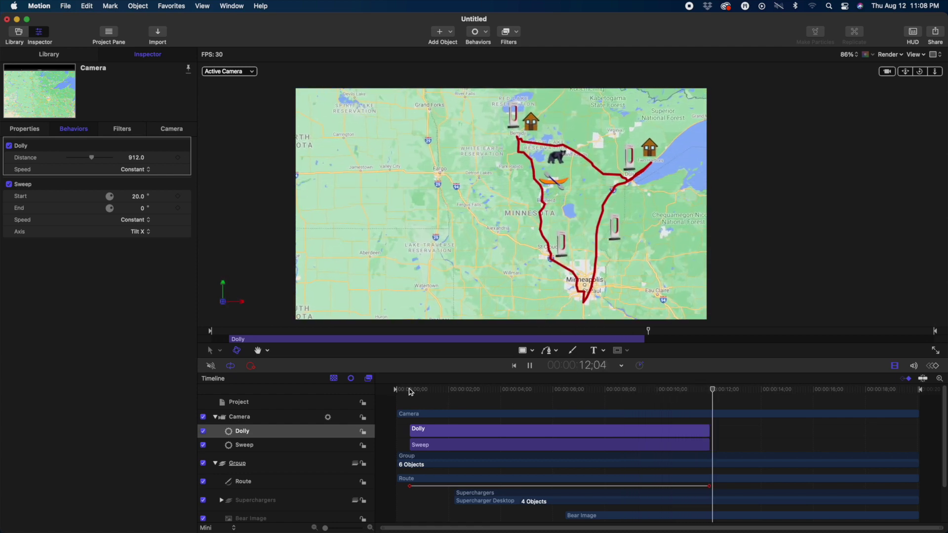
# Stop playback and set a camera Position keyframe at the start of the timeline
pyautogui.press('space')
pyautogui.moveTo(436, 392); pyautogui.dragTo(410, 390)
pyautogui.click(415, 417)
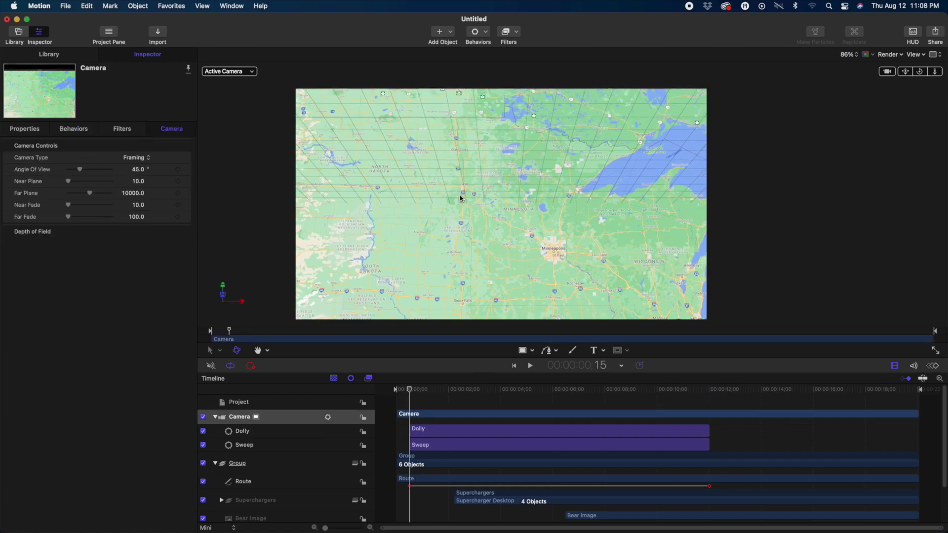
pyautogui.click(24, 130)
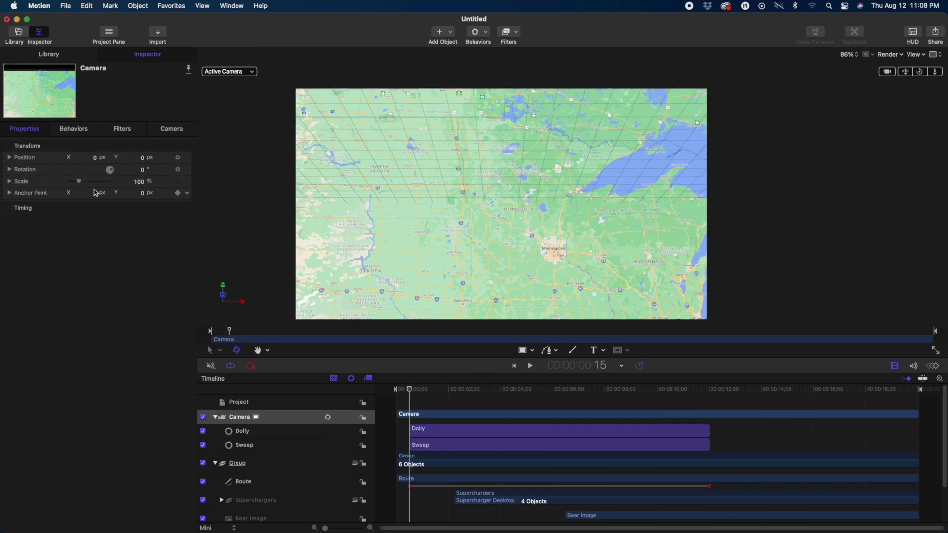
pyautogui.click(178, 159)
# At about 12 seconds set the camera's Position X to 181 px, then play from the start
pyautogui.moveTo(413, 397); pyautogui.dragTo(709, 399)
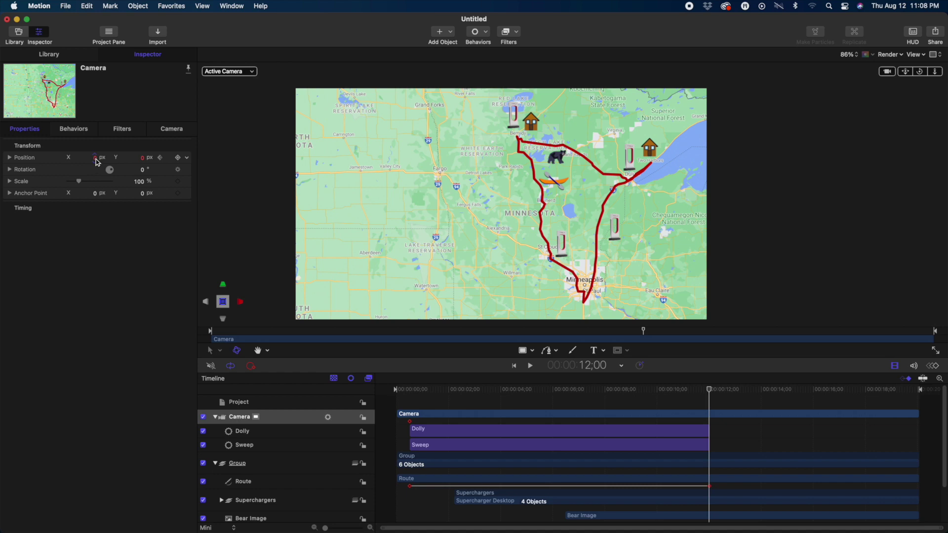
pyautogui.moveTo(98, 162); pyautogui.dragTo(172, 162)
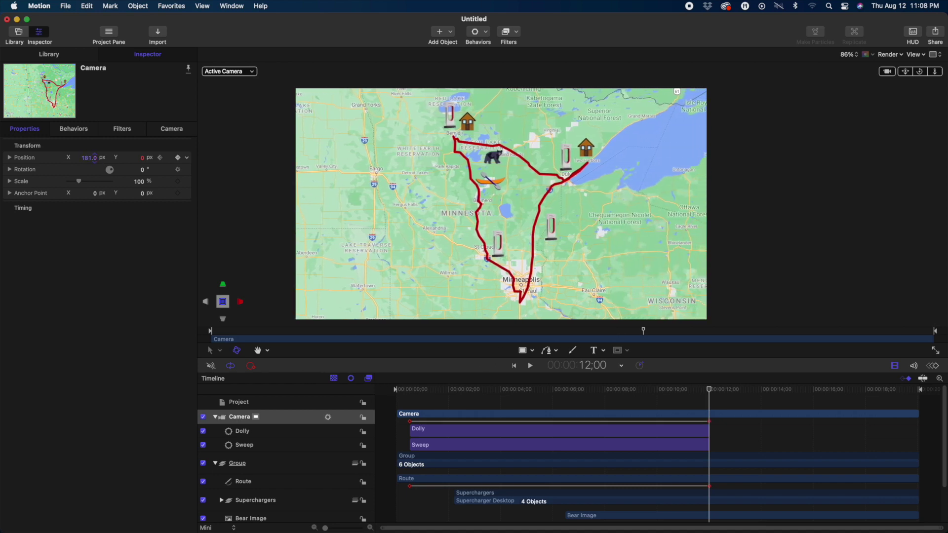
pyautogui.click(404, 395)
pyautogui.click(401, 404)
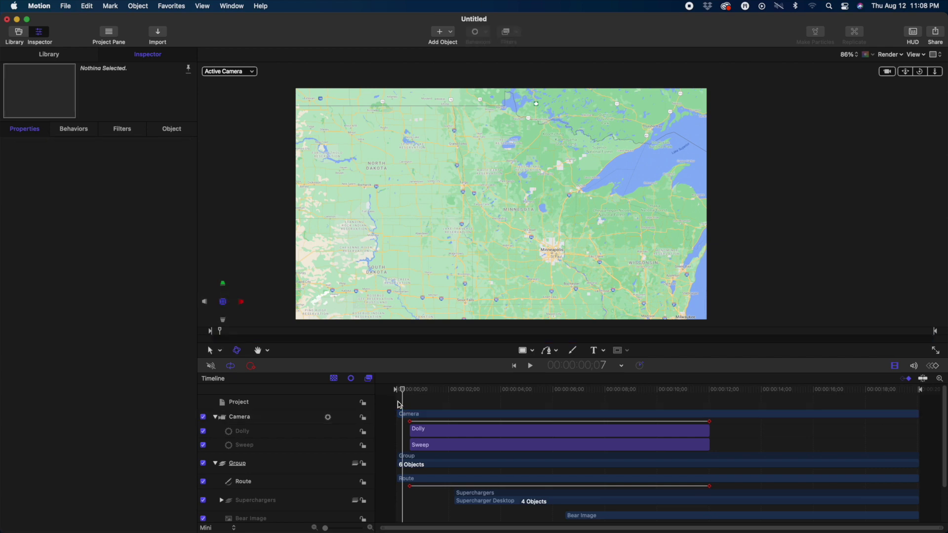
pyautogui.press('space')
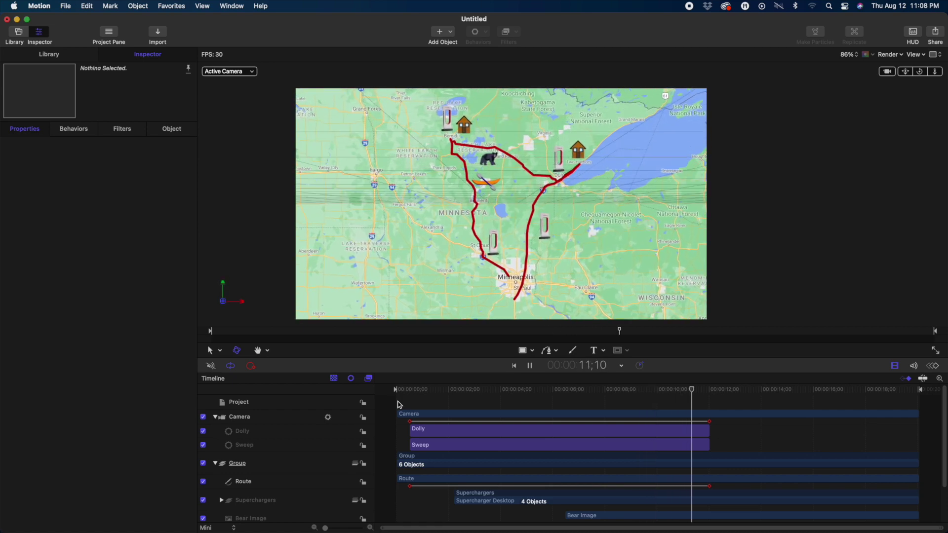
# Stop playback and drag the Dolly and Sweep bars' start edges to the beginning of the timeline
pyautogui.press('space')
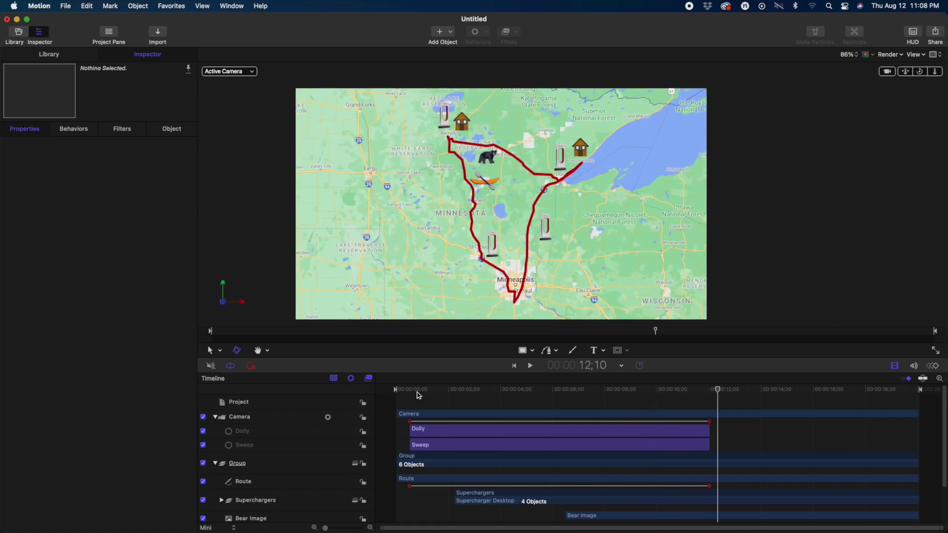
pyautogui.moveTo(411, 434)
pyautogui.mouseDown()
pyautogui.moveTo(396, 434)
pyautogui.moveTo(399, 447)
pyautogui.mouseUp()
pyautogui.click(398, 390)
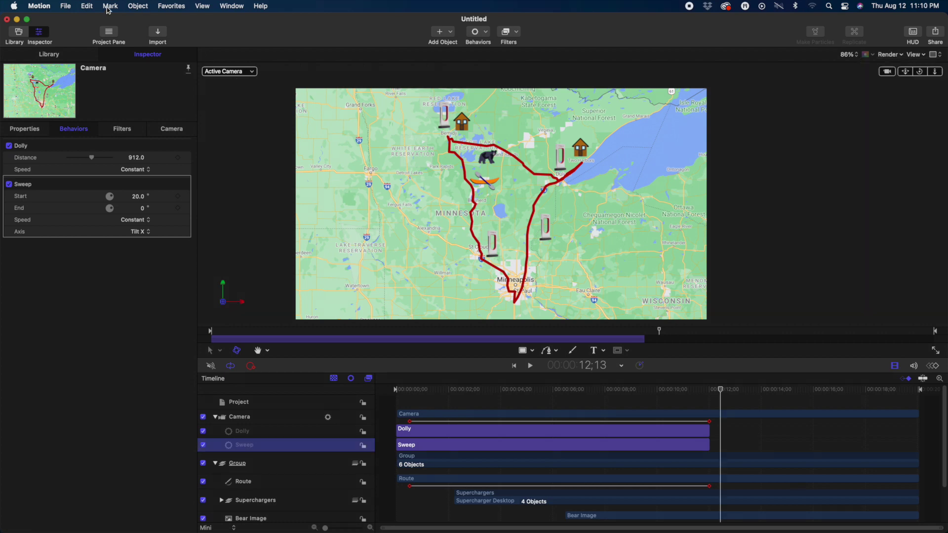
# Export the movie with the H.264 codec as 'MN Example Map Animation'
pyautogui.click(69, 5)
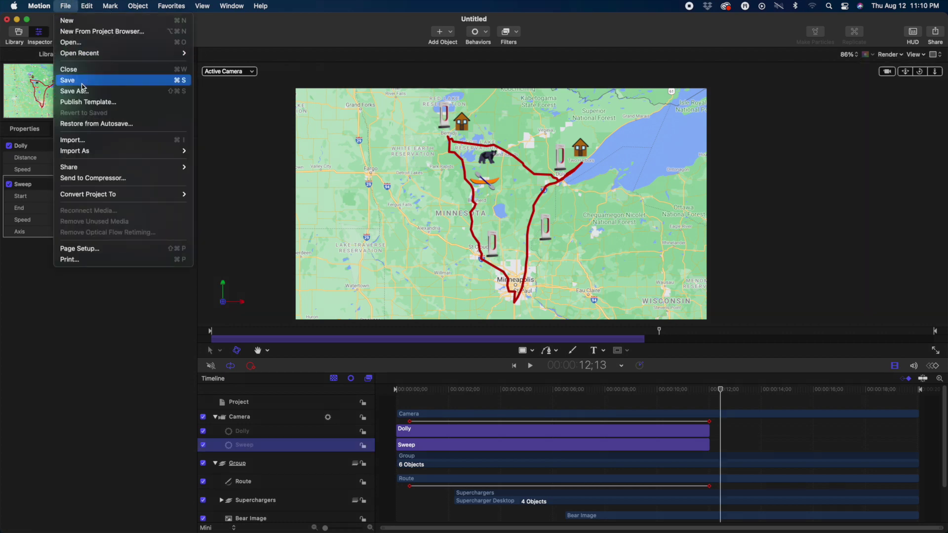
pyautogui.moveTo(89, 167)
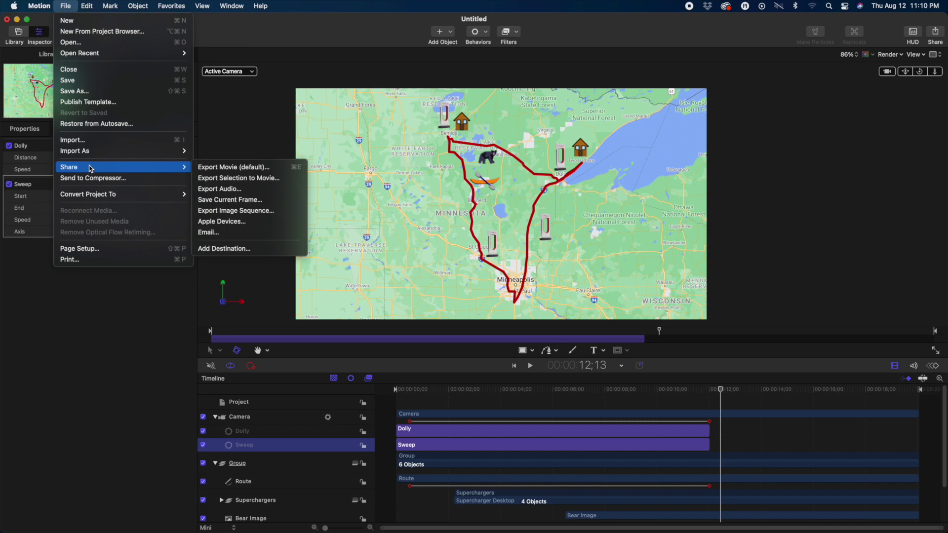
pyautogui.click(230, 168)
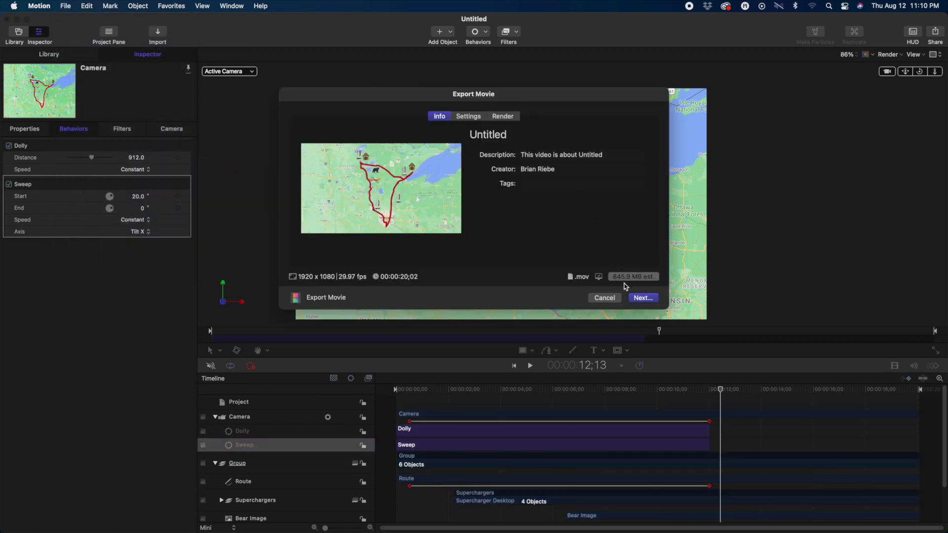
pyautogui.click(470, 117)
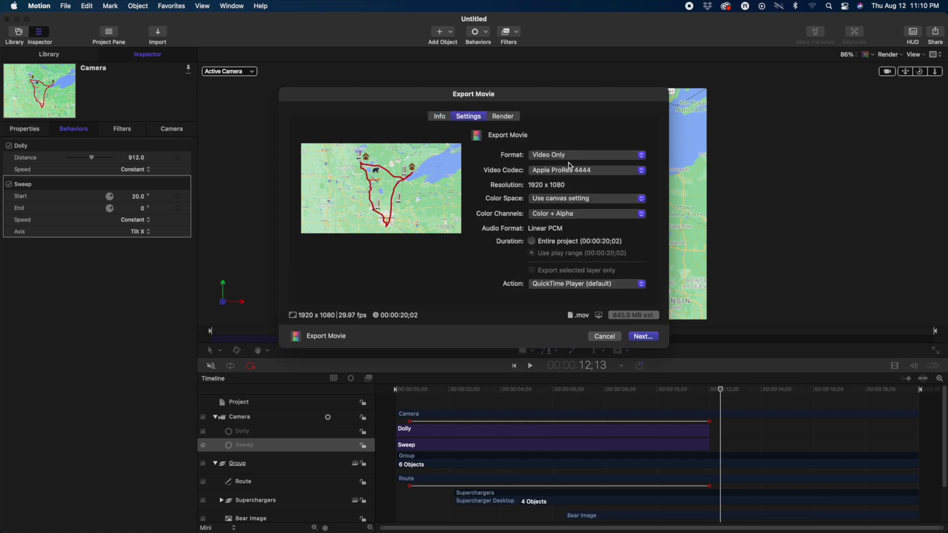
pyautogui.click(586, 171)
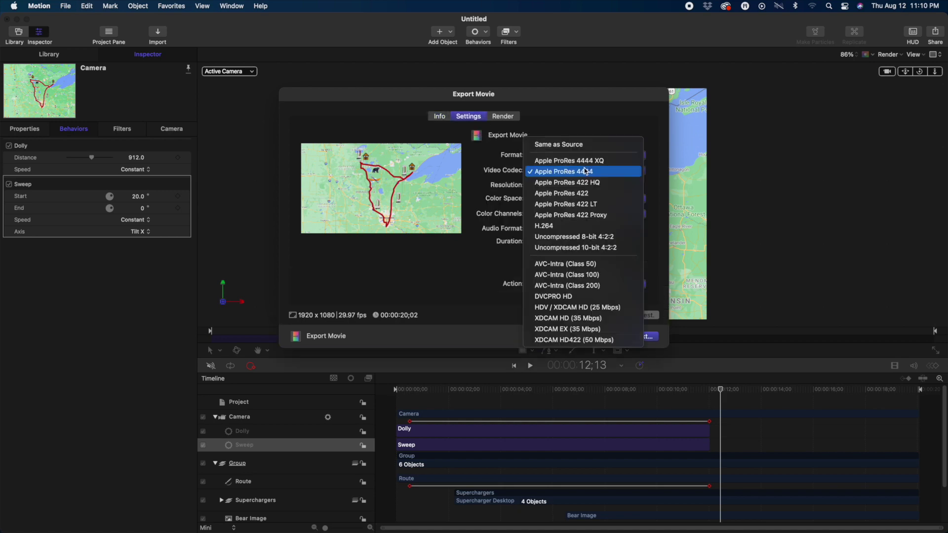
pyautogui.click(572, 228)
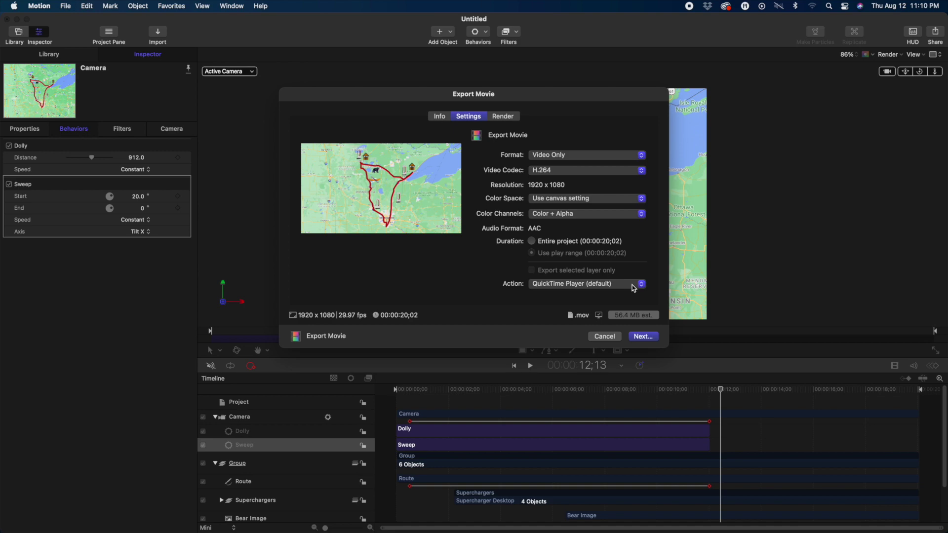
pyautogui.click(642, 337)
pyautogui.write('MN Example Map Animation')
pyautogui.press('Return')
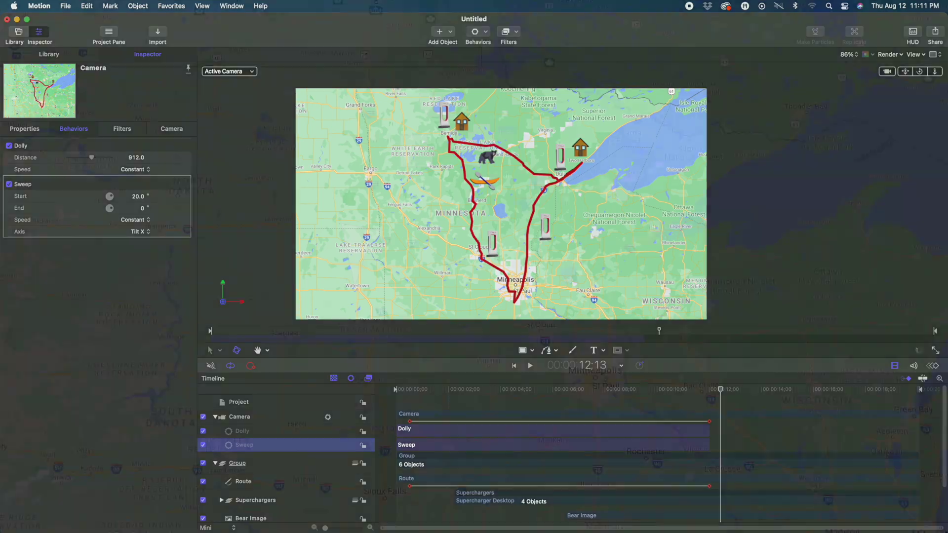